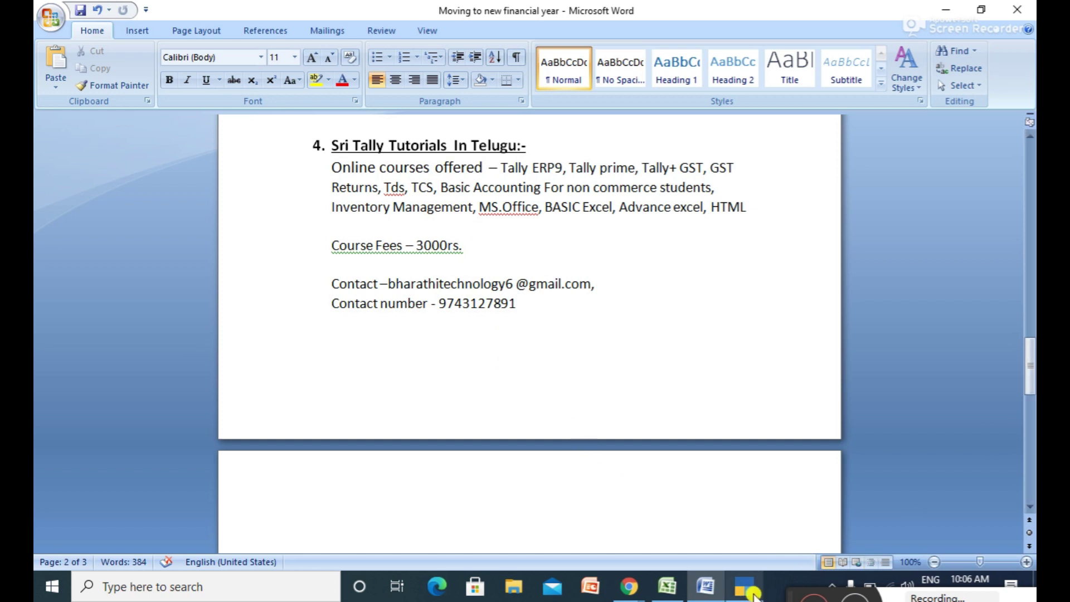
Switch to TallyPrime and back out of the ledger selection to the main Gateway of Tally menu.
click(754, 596)
key(Escape)
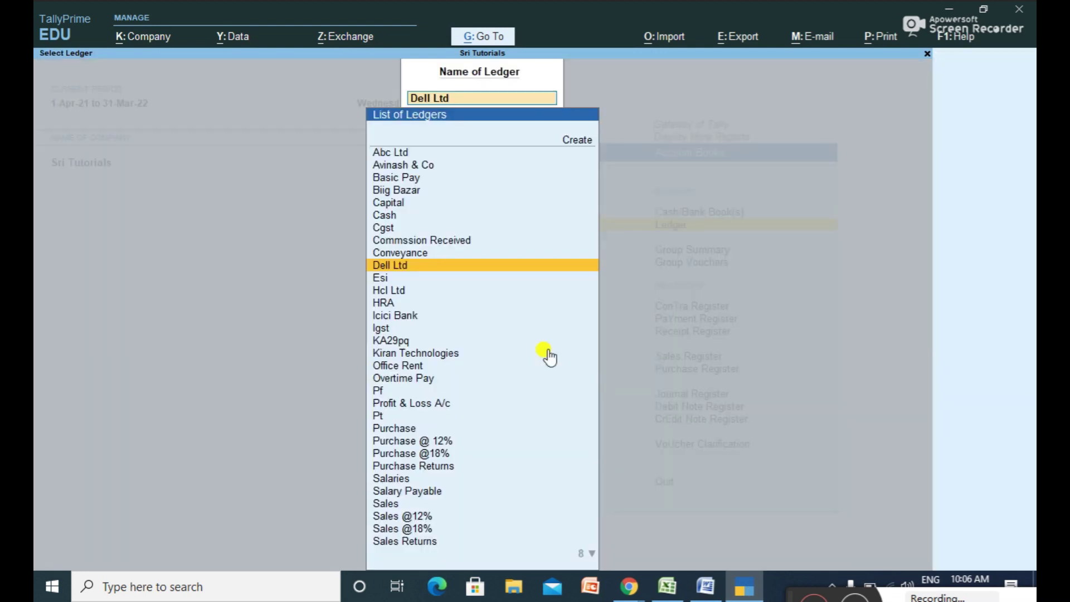
key(Escape)
key(Escape)
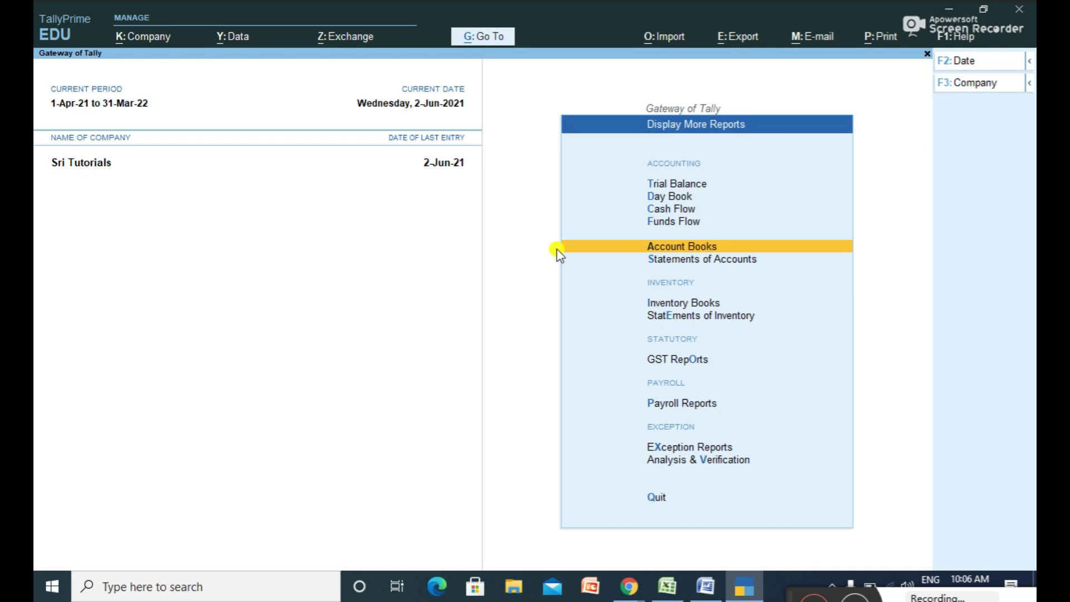
key(Escape)
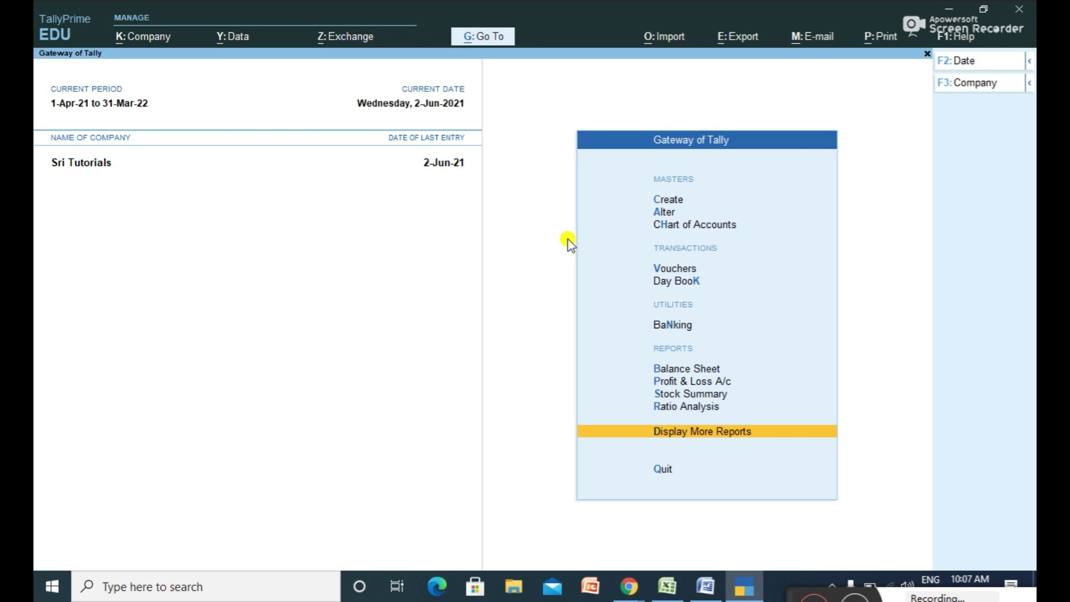
Open the Day Book report and set its period from 1-4-2021 to 2-6-2021.
click(690, 433)
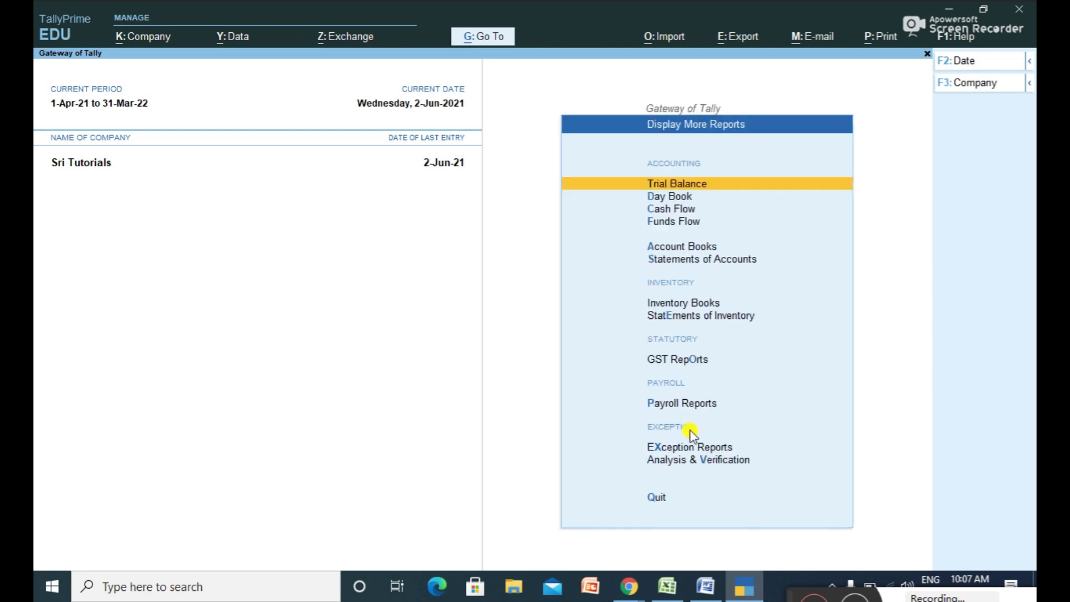
click(670, 197)
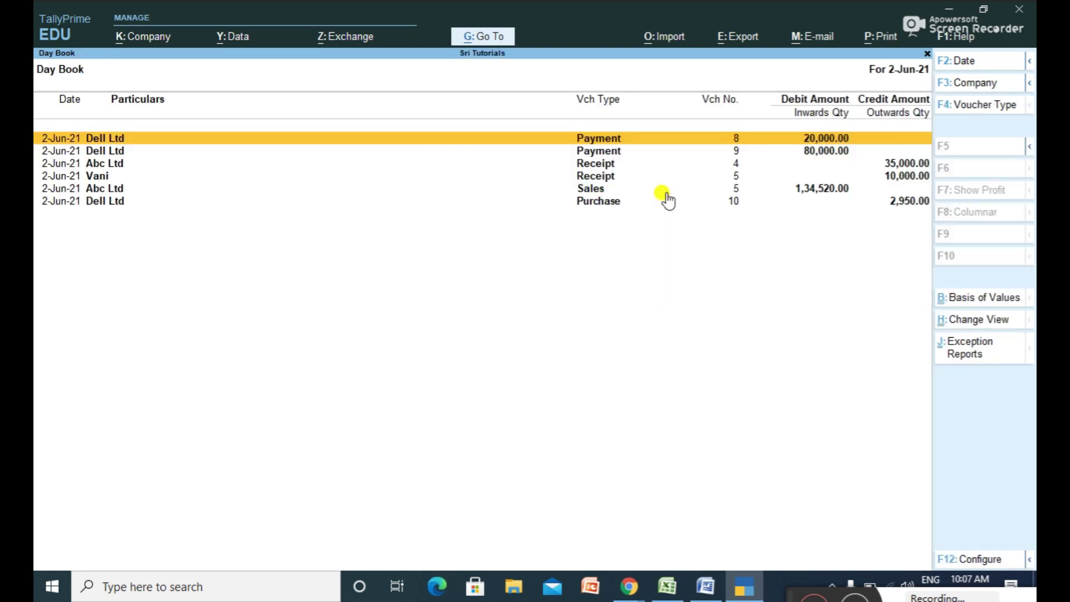
click(951, 60)
key(Escape)
key(alt+F2)
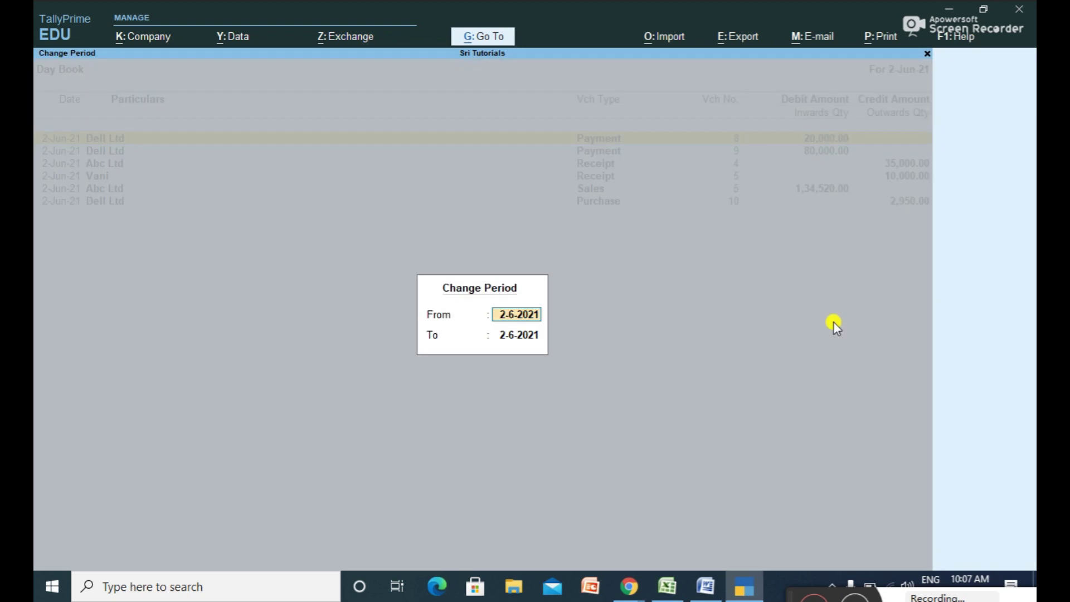
text(1-4-2021)
key(Return)
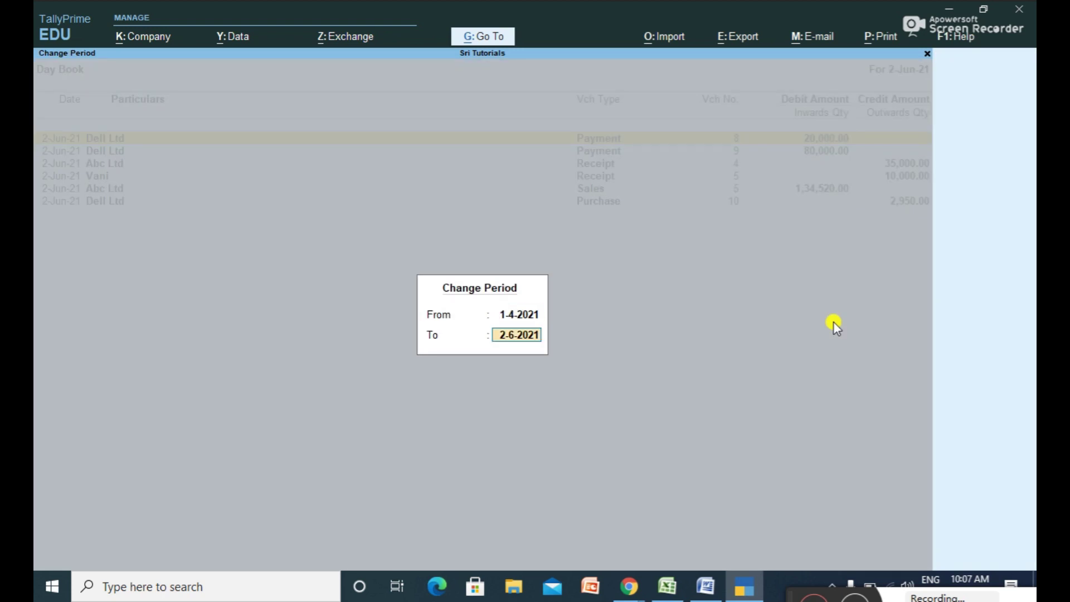
key(Return)
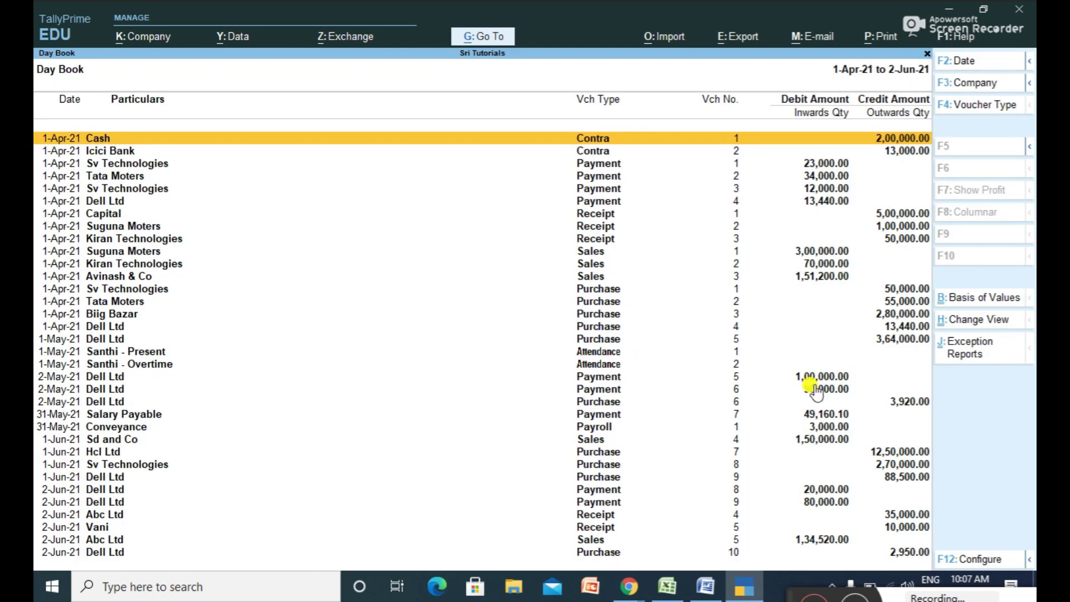
Look through the Day Book vouchers from the first entry to the last, and return to the Gateway of Tally.
key(Down)
key(Down)
key(Down)
key(Down)
key(Down)
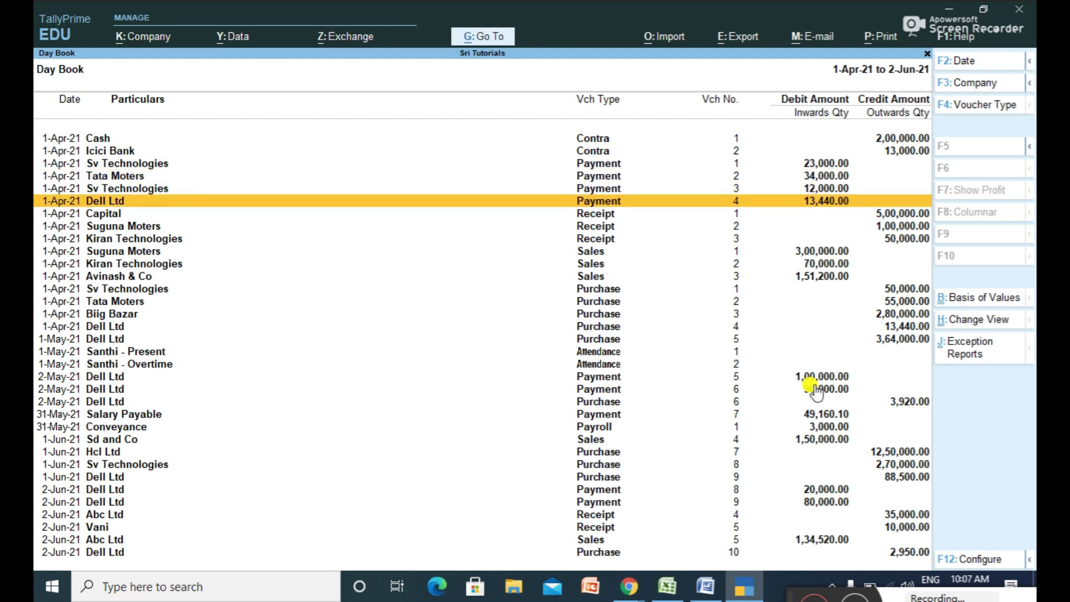
key(Down)
key(Down)
key(Down)
key(Down)
key(Down)
key(Down)
key(Down)
key(Down)
key(Down)
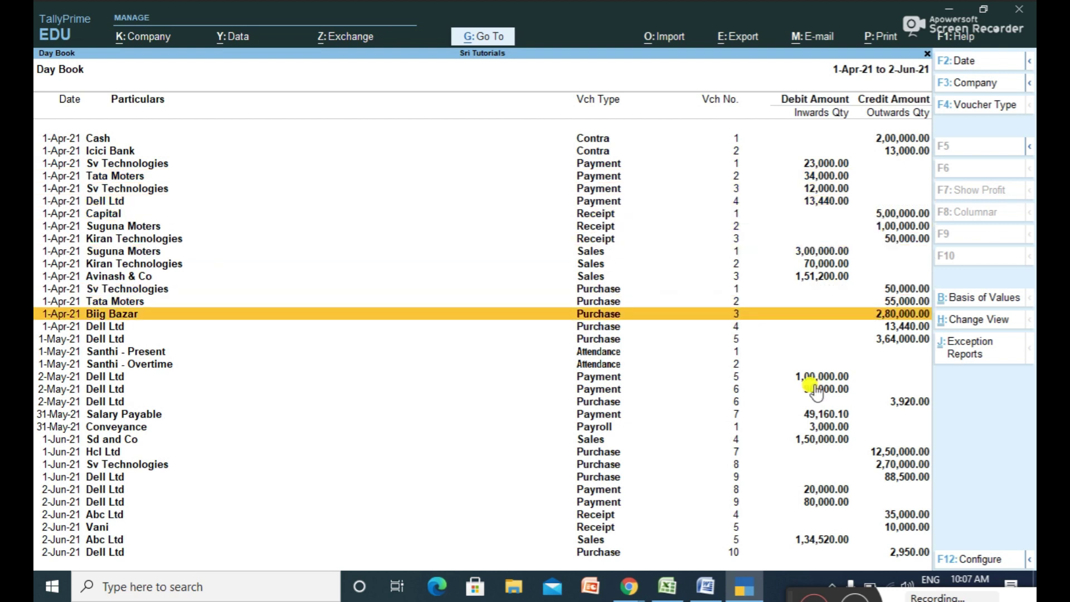
key(Down)
key(Down)
key(Down)
key(Down)
key(Down)
key(Down)
key(Down)
key(Down)
key(Down)
key(Down)
key(Down)
key(Down)
key(Down)
key(Down)
key(Down)
key(Down)
key(Down)
key(Up)
key(Up)
key(Up)
key(Up)
key(Up)
key(Up)
key(Up)
key(Up)
key(Up)
key(Up)
key(Up)
key(Up)
key(Up)
key(Up)
key(Up)
key(Up)
key(Up)
key(Up)
key(Up)
key(Up)
key(Down)
key(Down)
key(Down)
key(Down)
key(Down)
key(Down)
key(Down)
key(Down)
key(Down)
key(Down)
key(Down)
key(Down)
key(Down)
key(Down)
key(Down)
key(Down)
key(Down)
key(Down)
key(Down)
key(Down)
key(Down)
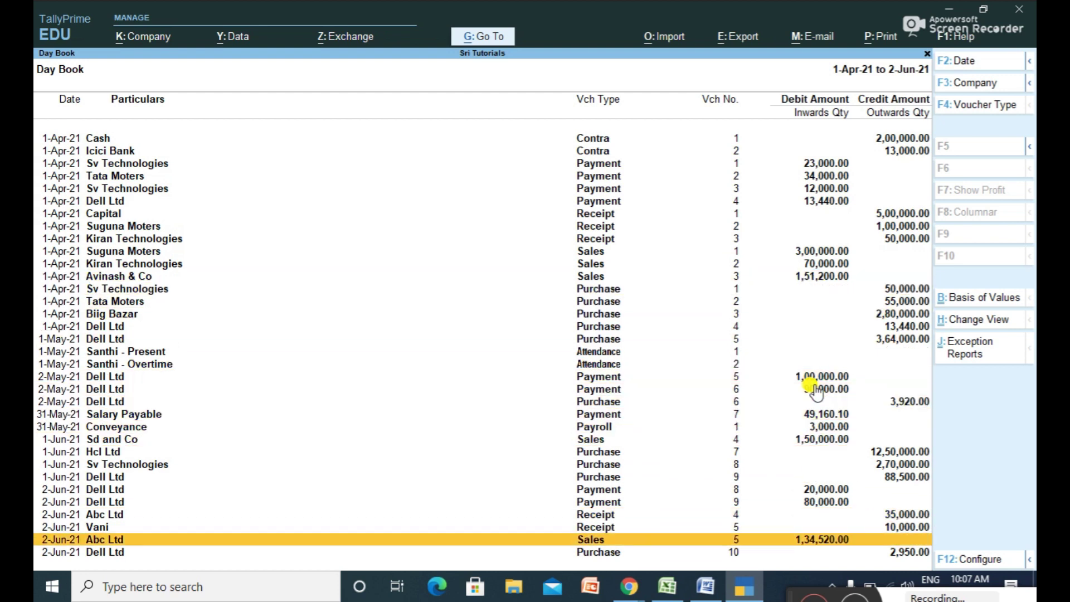
key(Down)
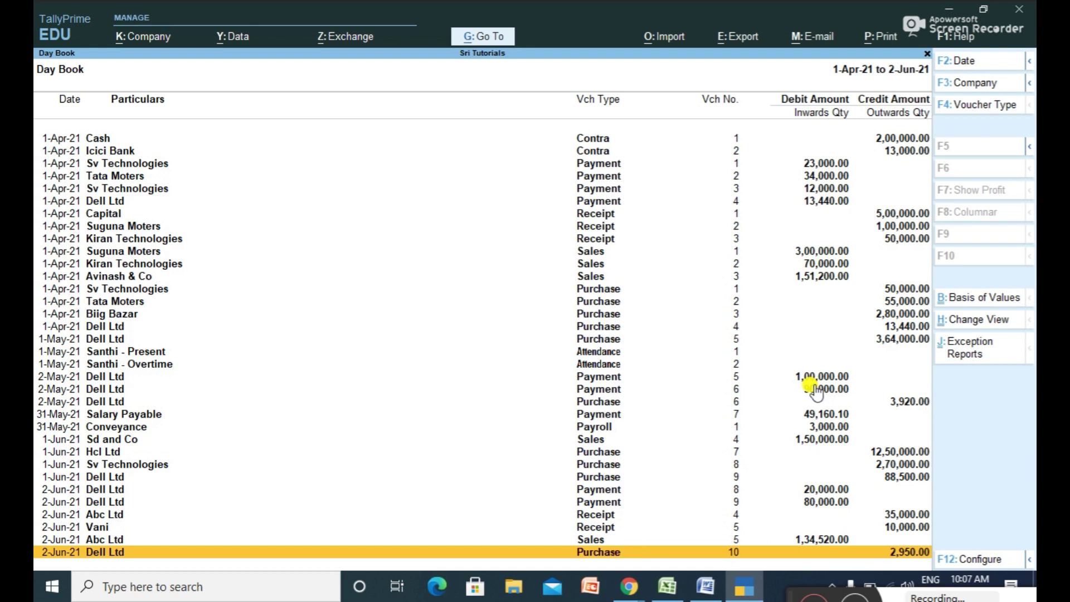
key(Escape)
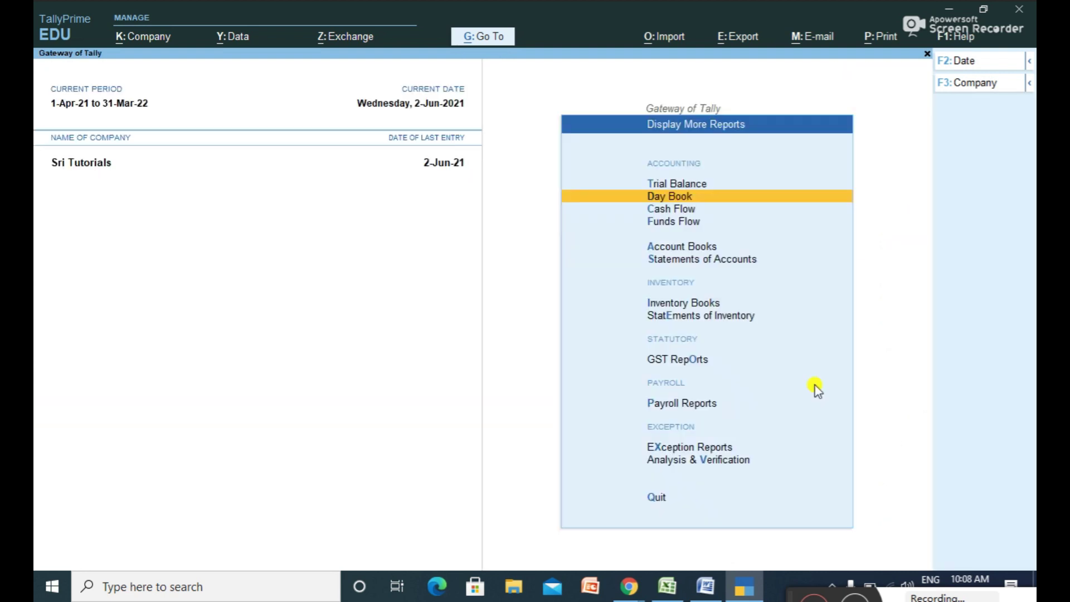
key(Escape)
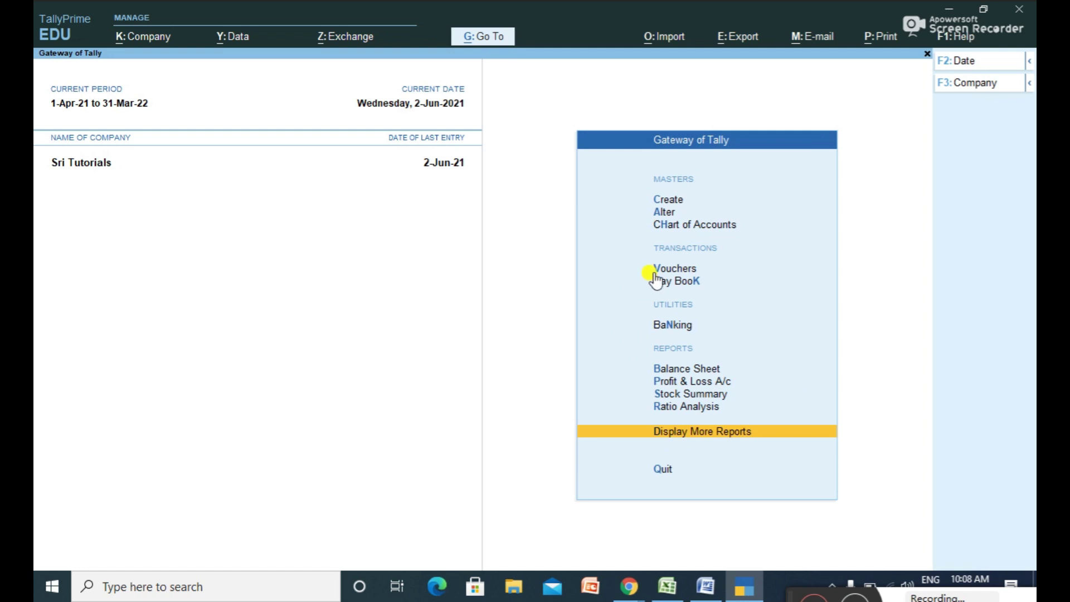
Open the ledger report from the account books for Dell Ltd.
click(687, 432)
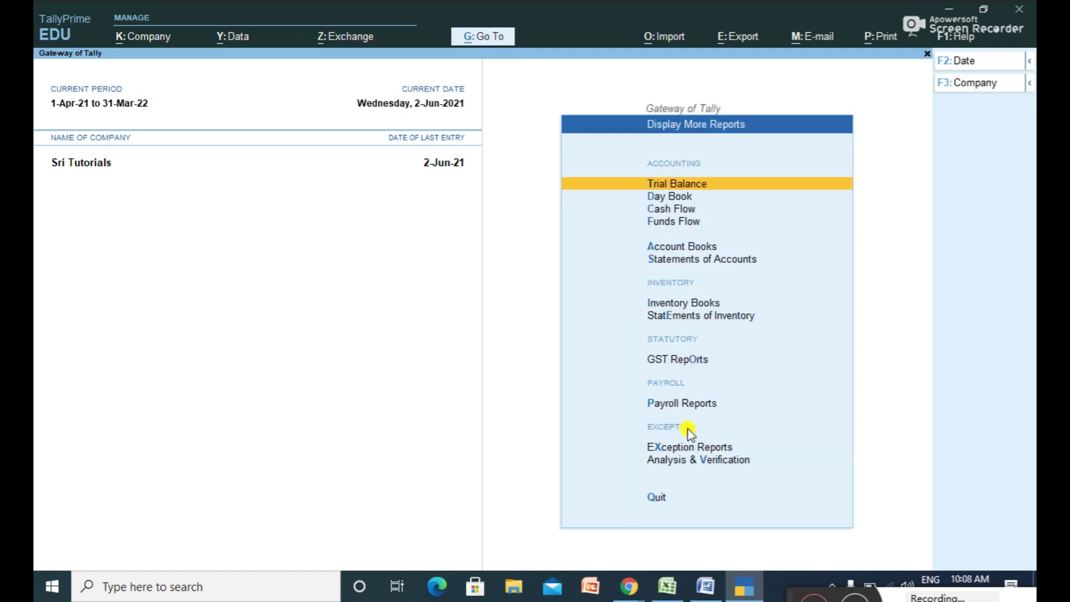
click(696, 248)
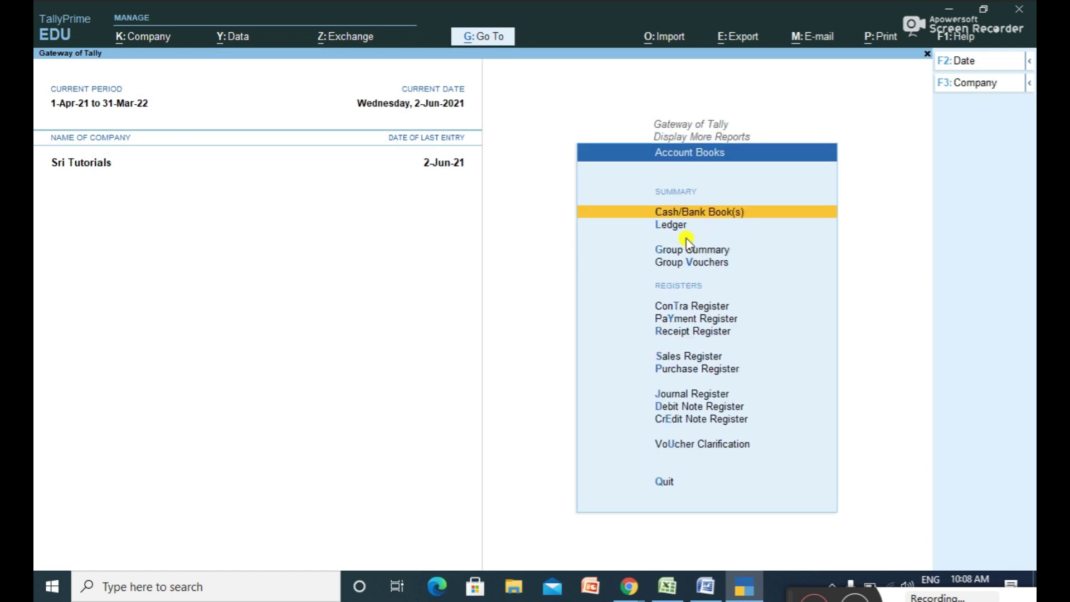
click(677, 224)
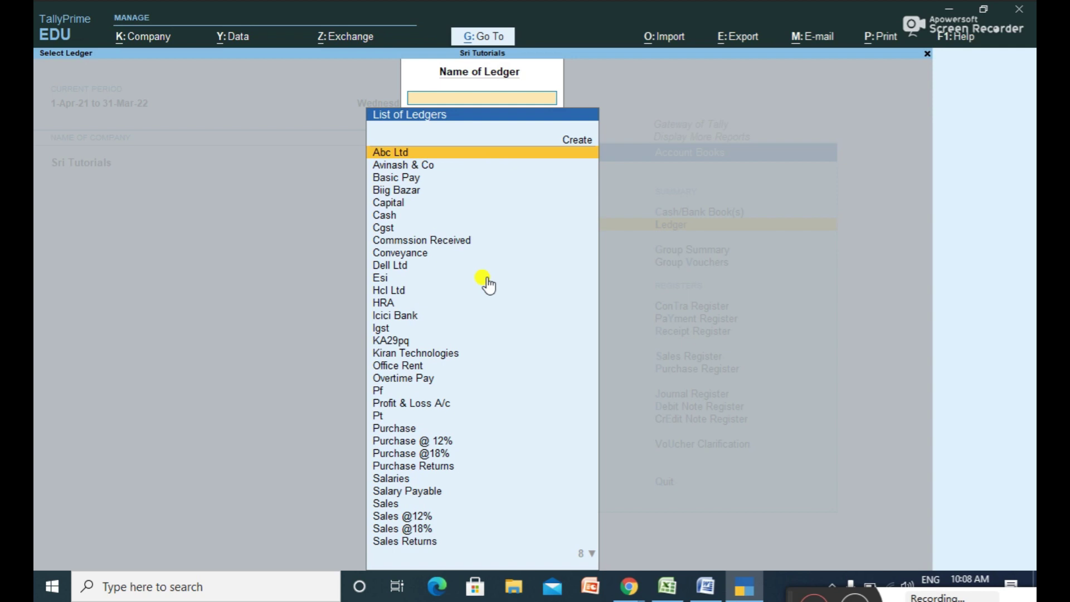
text(De)
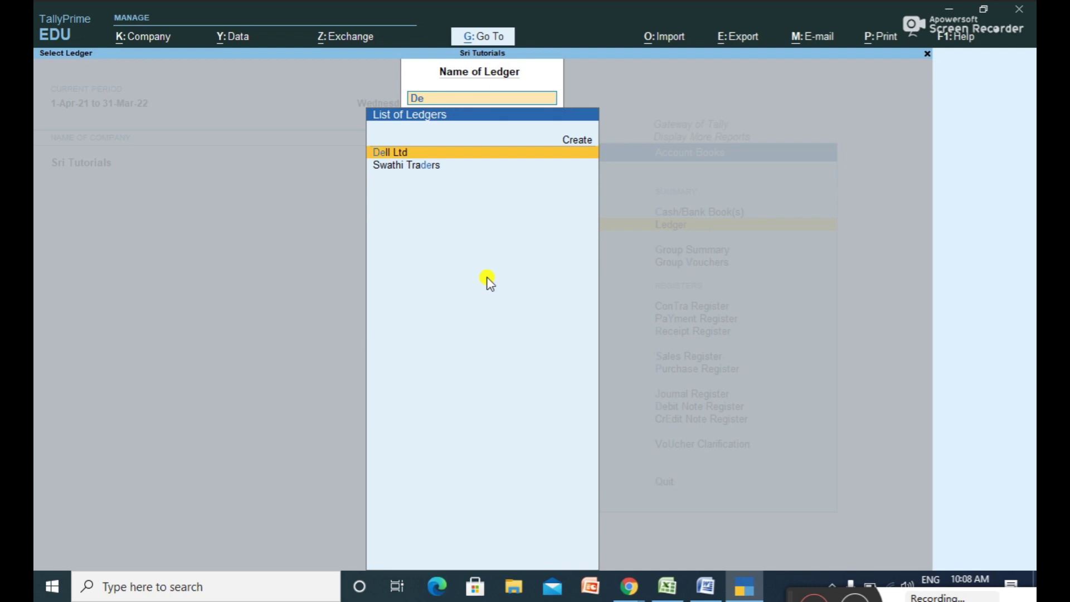
key(Return)
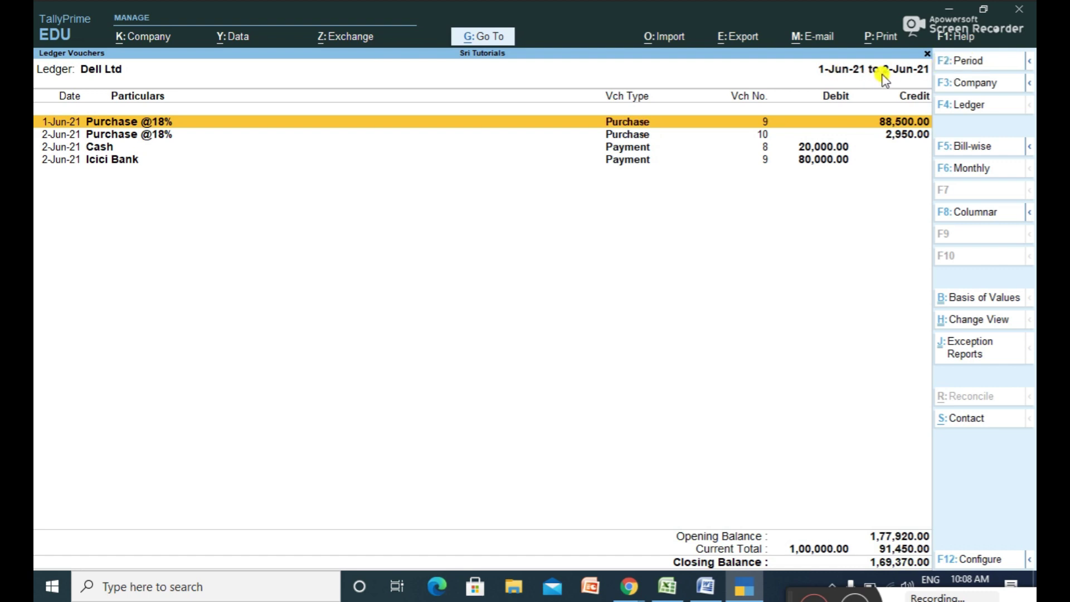
Set the Dell Ltd ledger's period from 1-4-2021 to 2-6-2021.
click(954, 67)
text(1-4-2021)
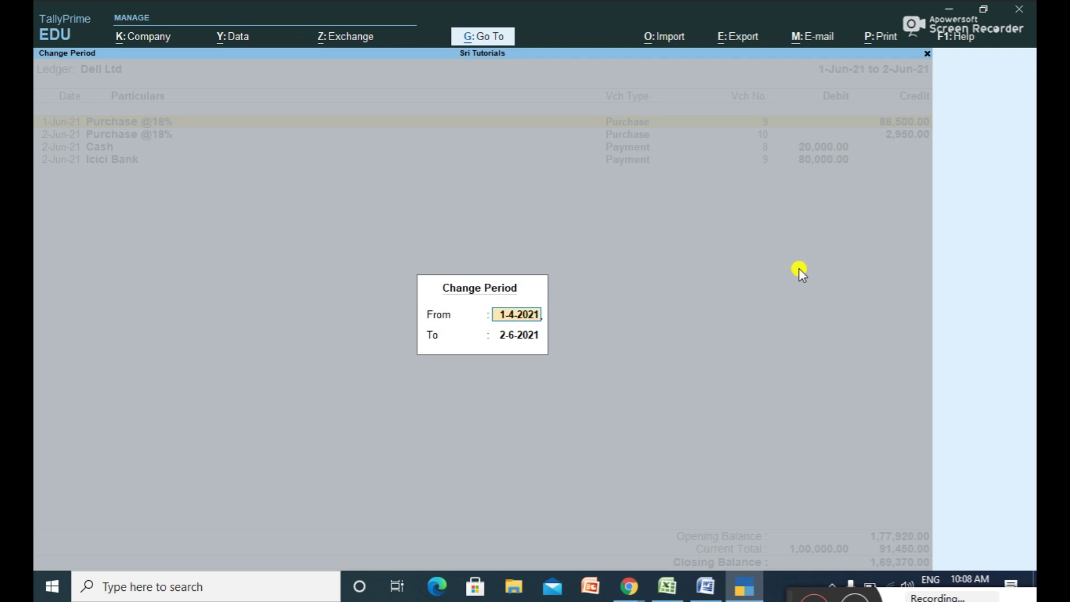
key(Return)
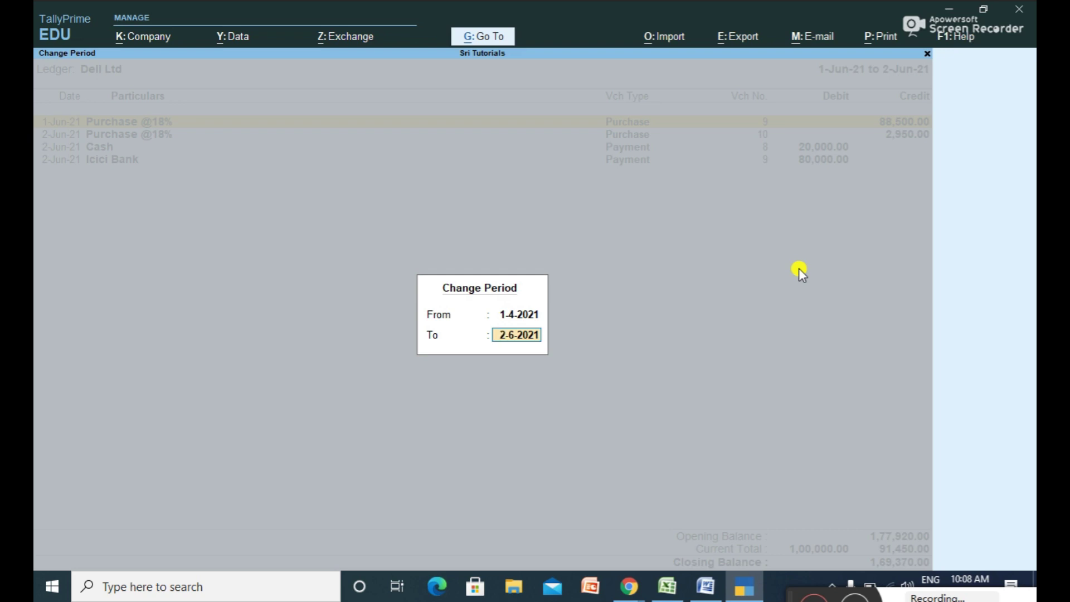
key(Return)
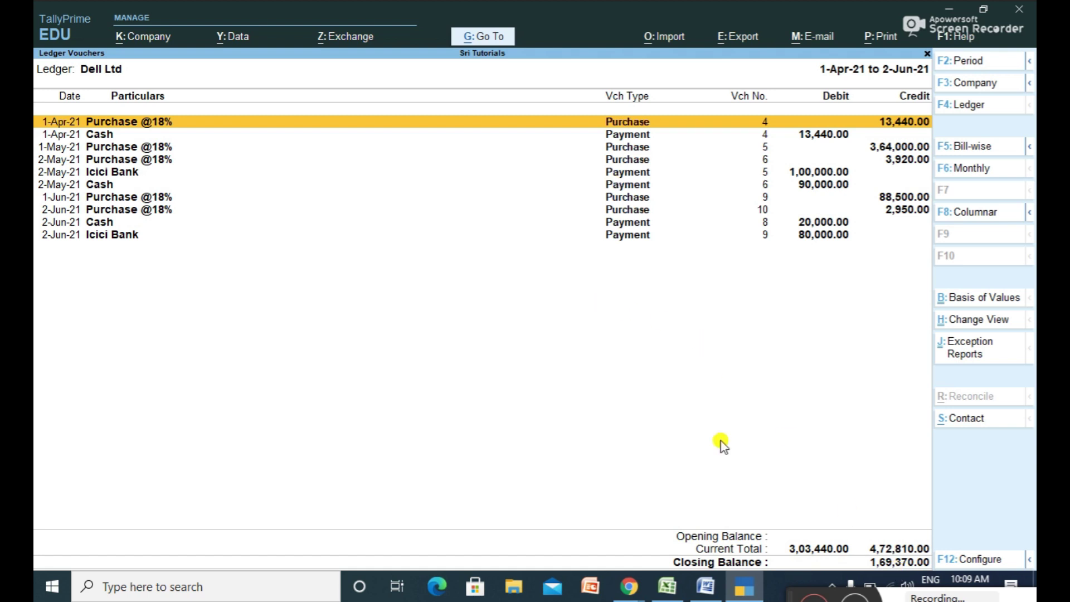
Examine the purchase and payment vouchers in the Dell Ltd ledger, going through the entries and back to the first one.
key(Down)
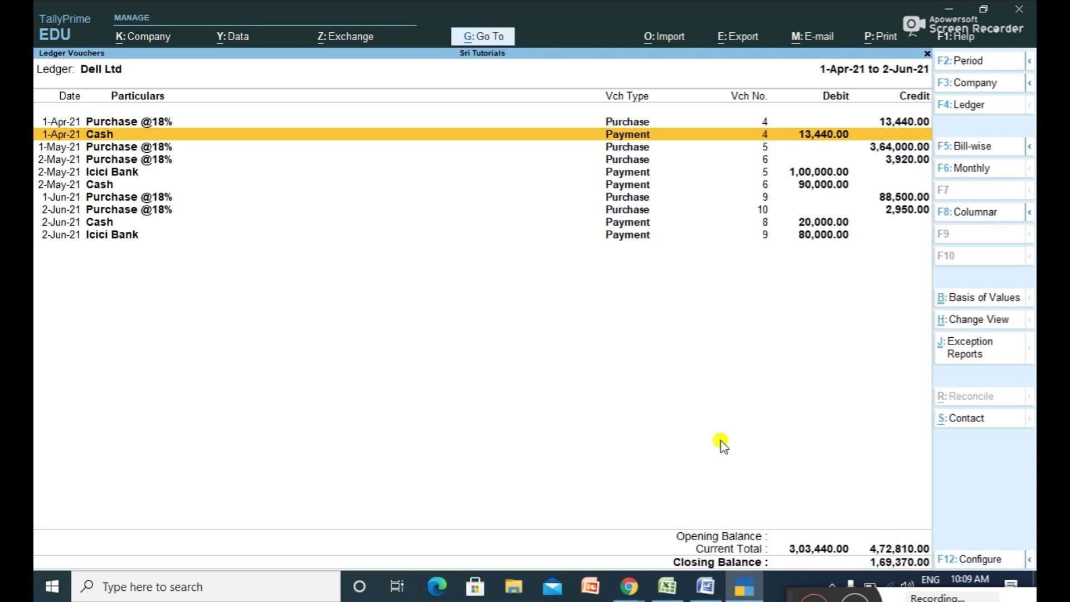
key(Down)
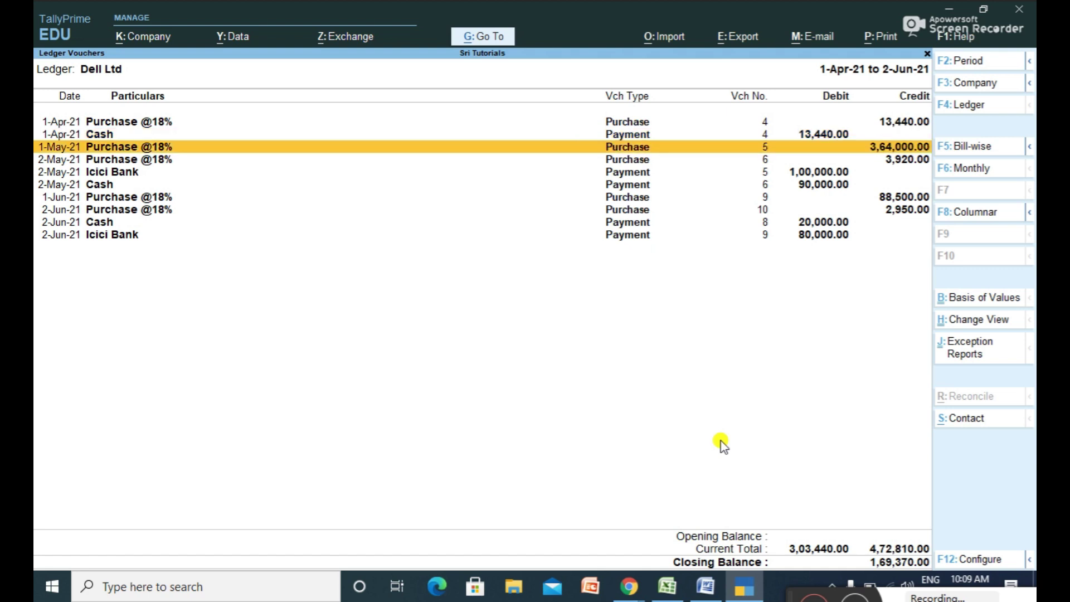
key(Down)
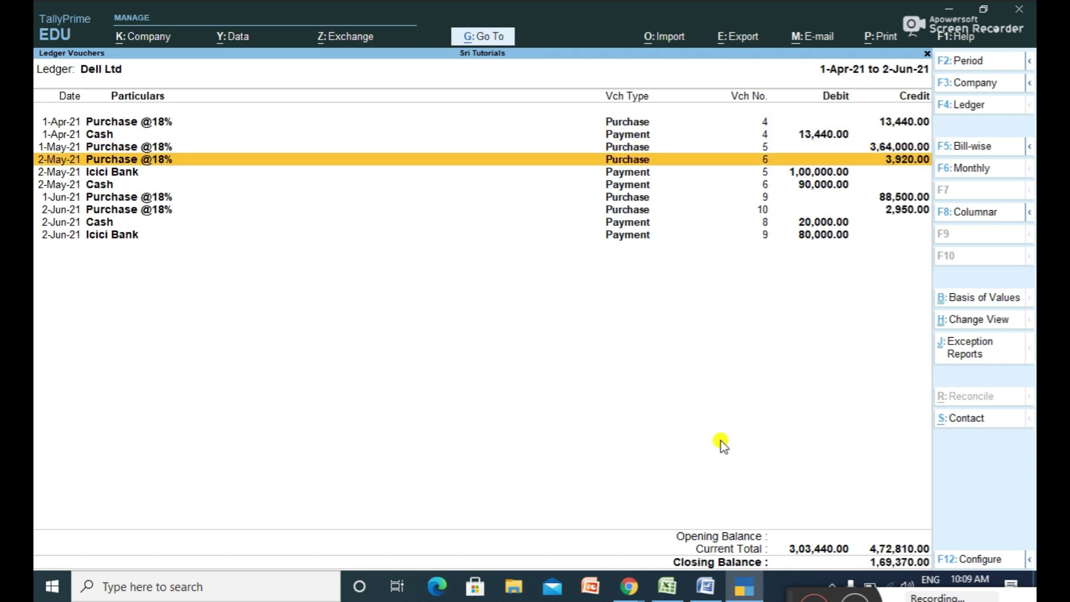
key(Down)
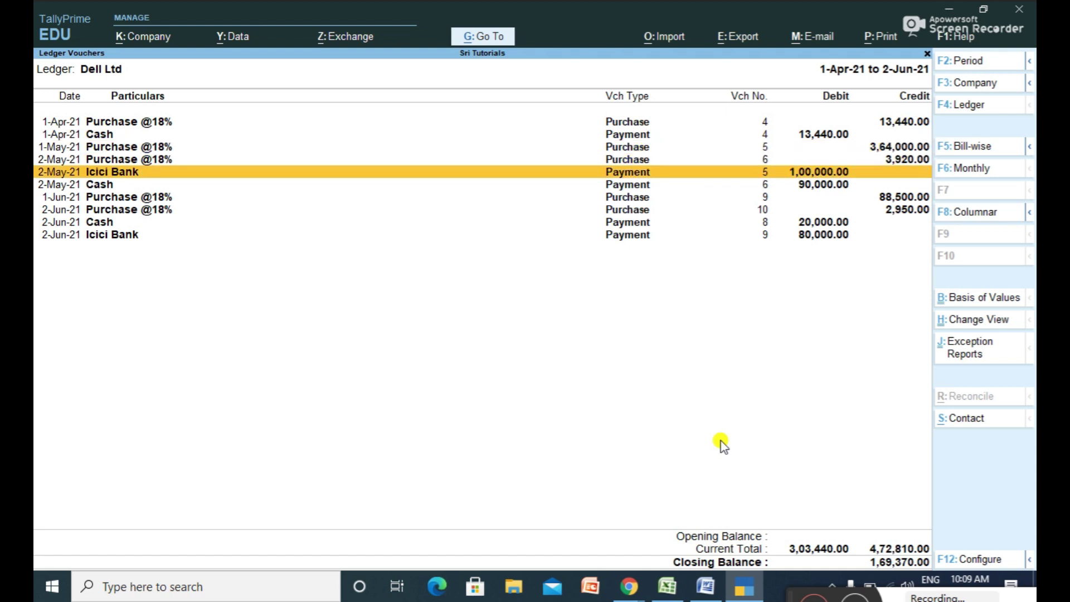
key(Down)
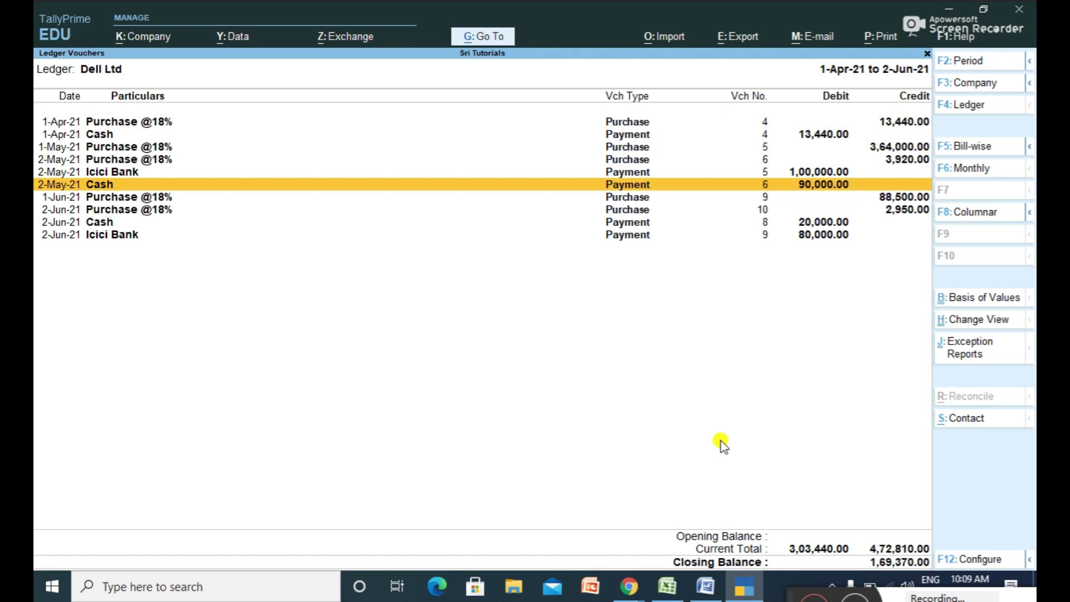
key(Down)
key(Down)
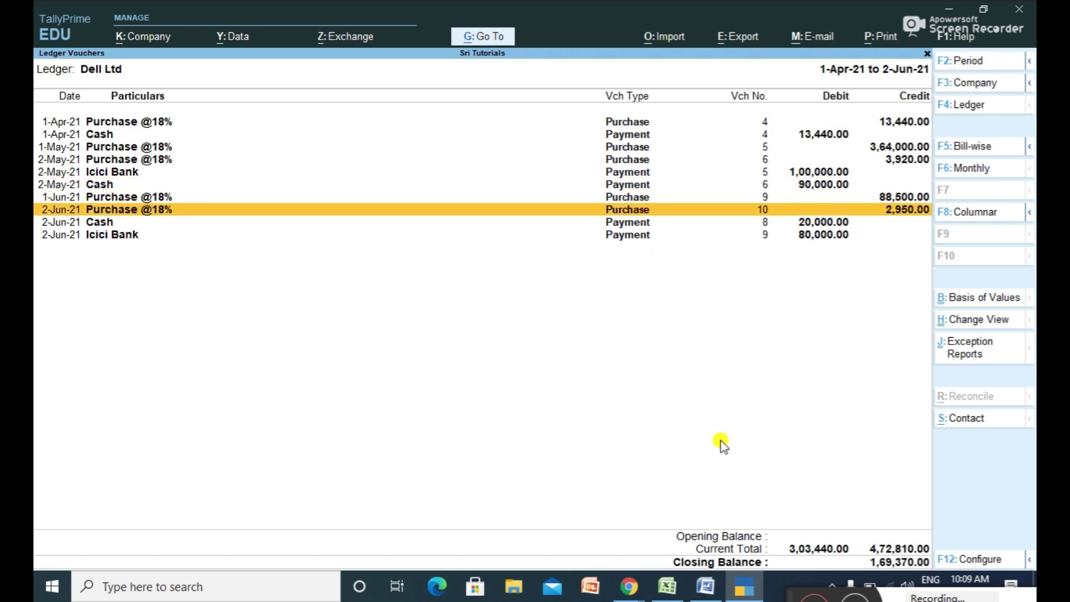
key(Down)
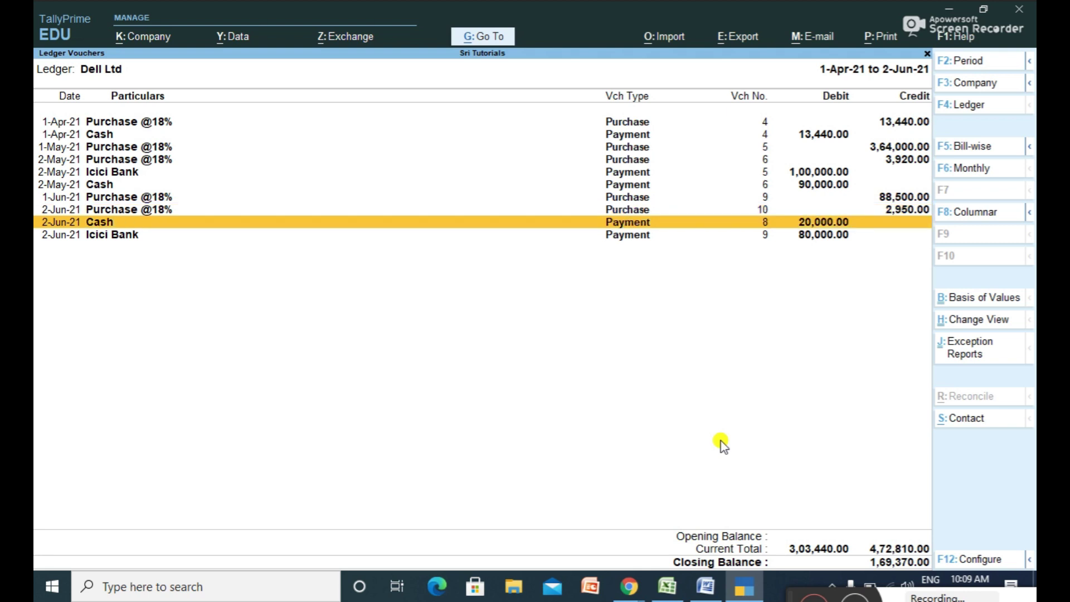
key(Down)
key(Up)
key(Down)
key(Up)
key(Up)
key(Up)
key(Up)
key(Up)
key(Up)
key(Up)
key(Up)
key(Up)
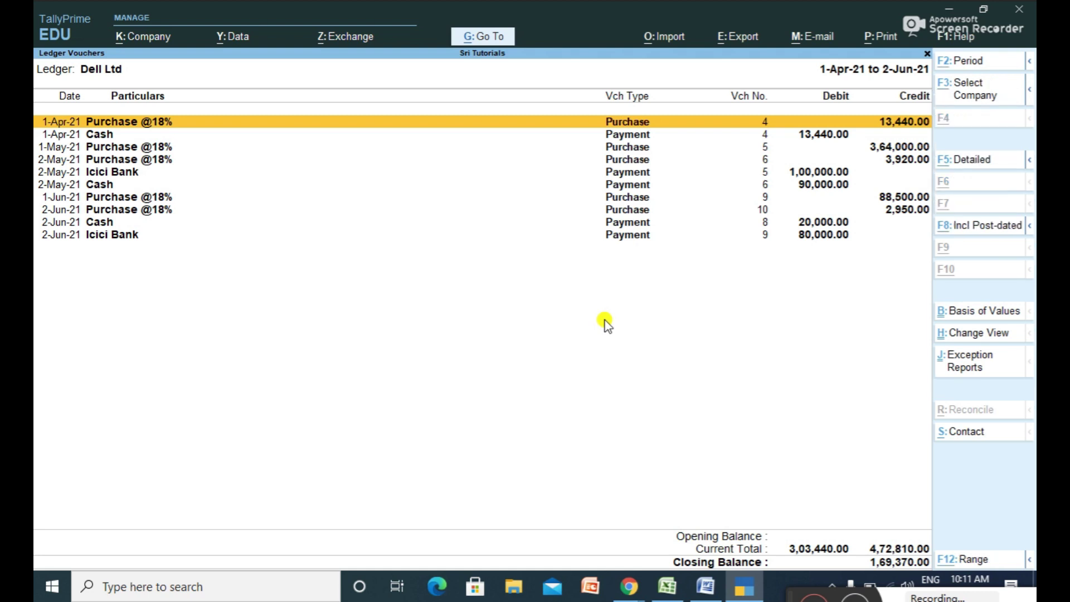
Switch the Dell Ltd ledger to the detailed view and open the export configuration for the current report.
key(alt+F5)
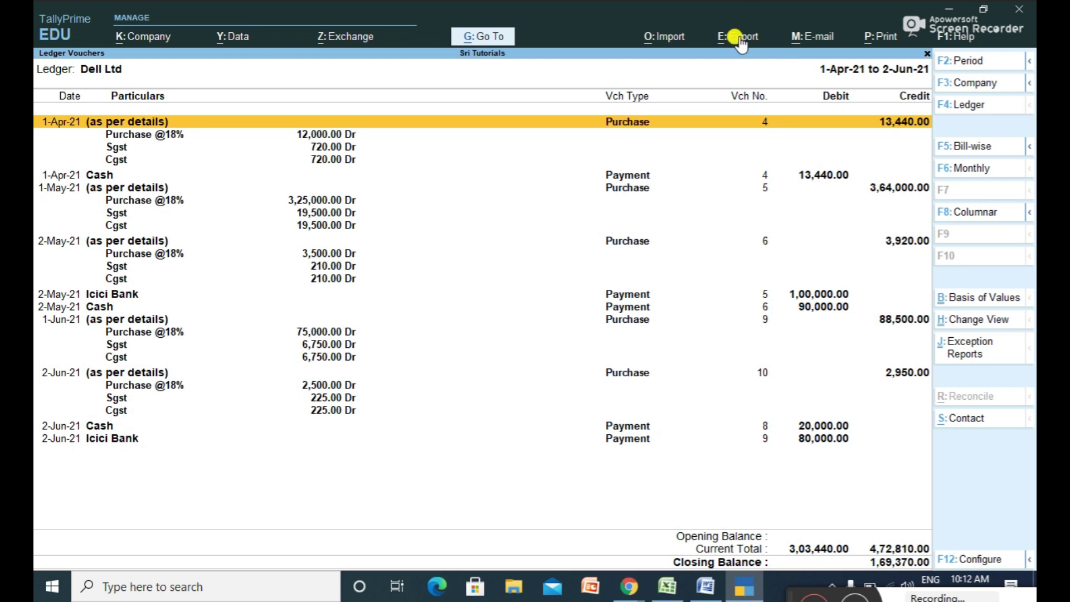
key(alt+e)
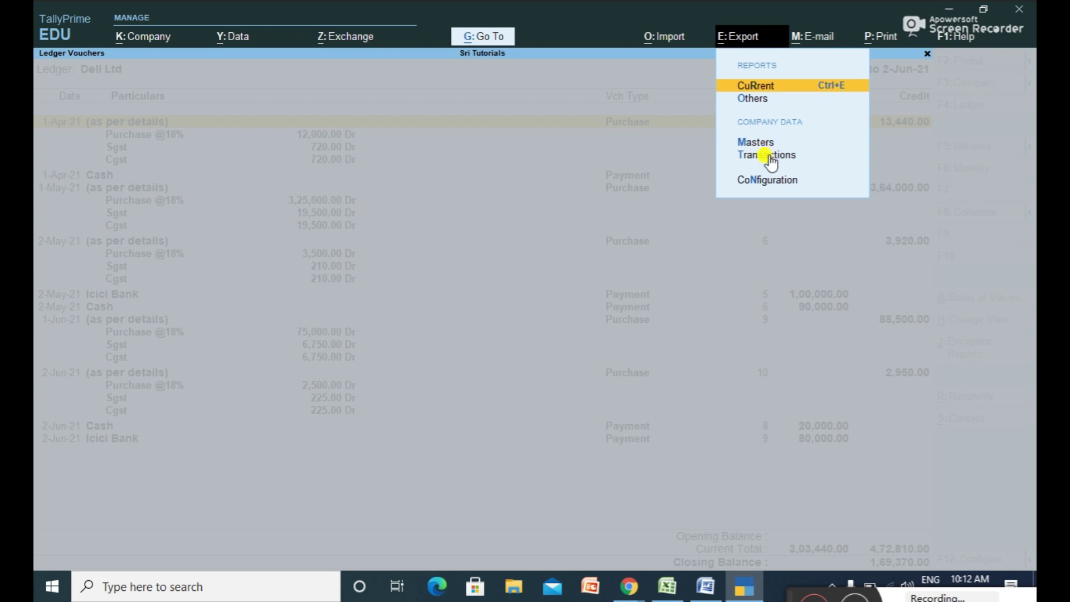
click(766, 85)
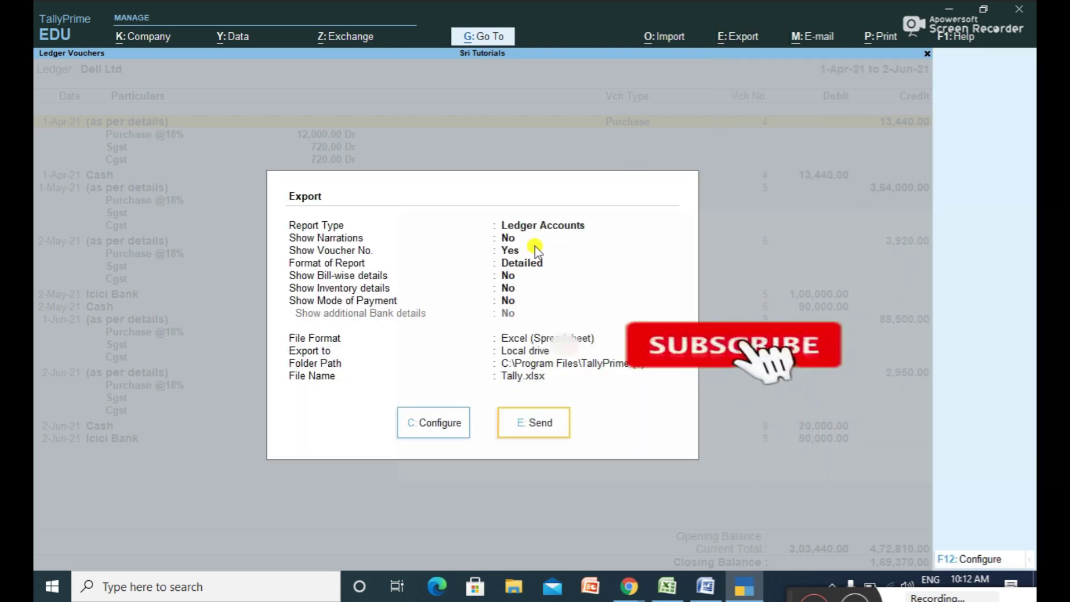
key(Left)
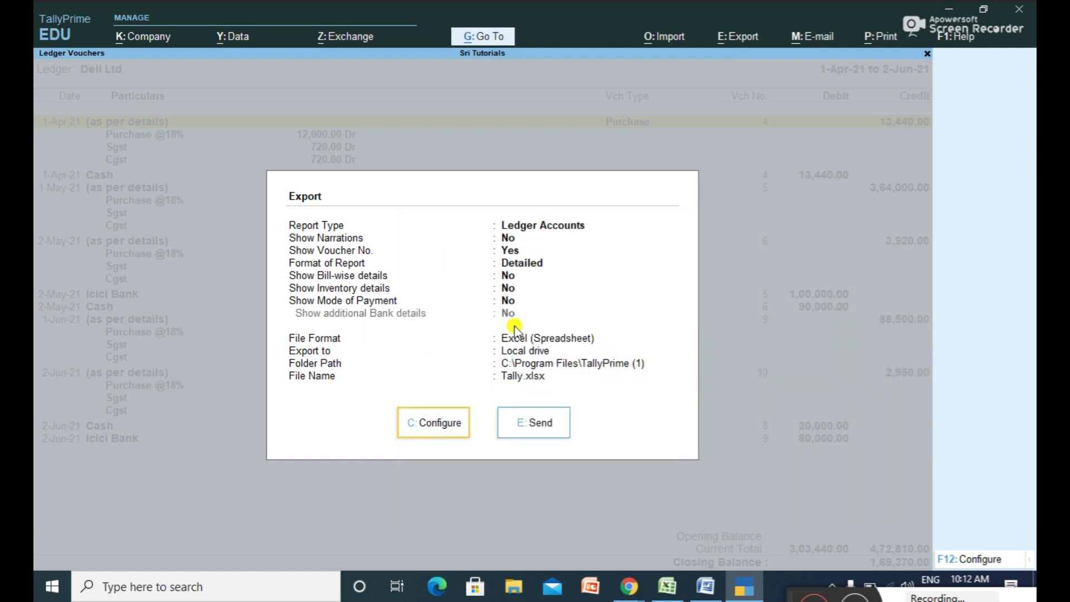
click(433, 428)
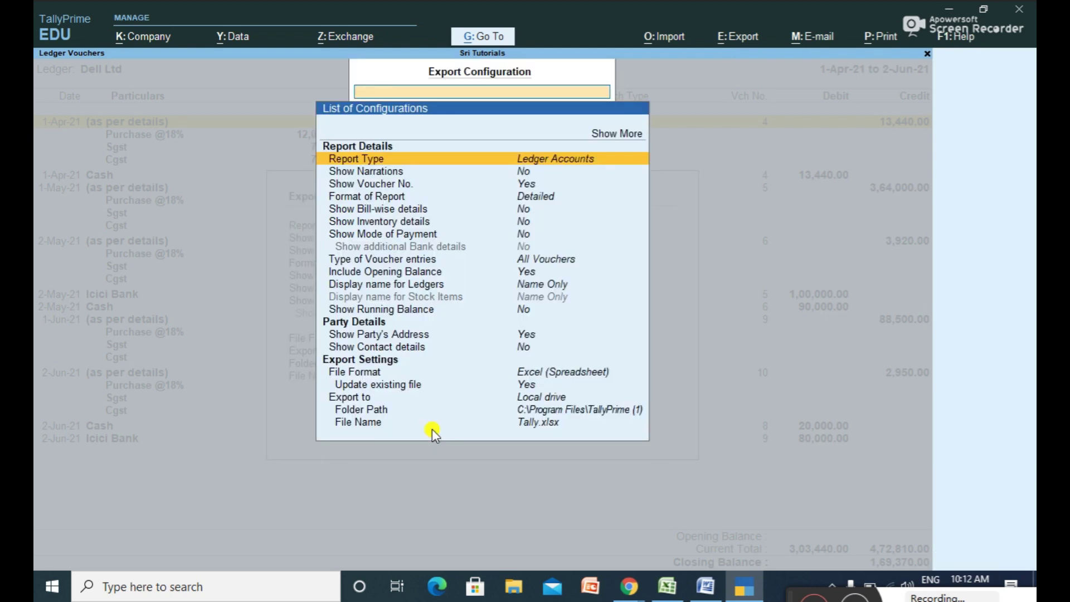
Look through the export configuration settings from Report Type down to File Format.
key(Down)
key(Up)
key(Down)
key(Down)
key(Down)
key(Down)
key(Down)
key(Down)
key(Down)
key(Down)
key(Down)
key(Down)
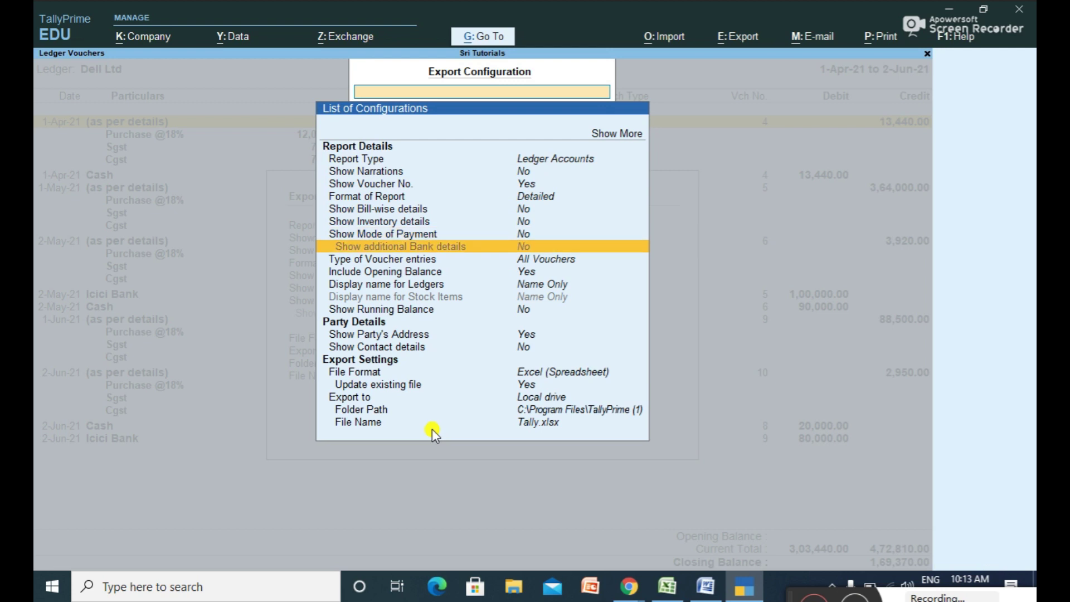
key(Down)
key(Down)
key(Down)
key(Down)
key(Down)
key(Down)
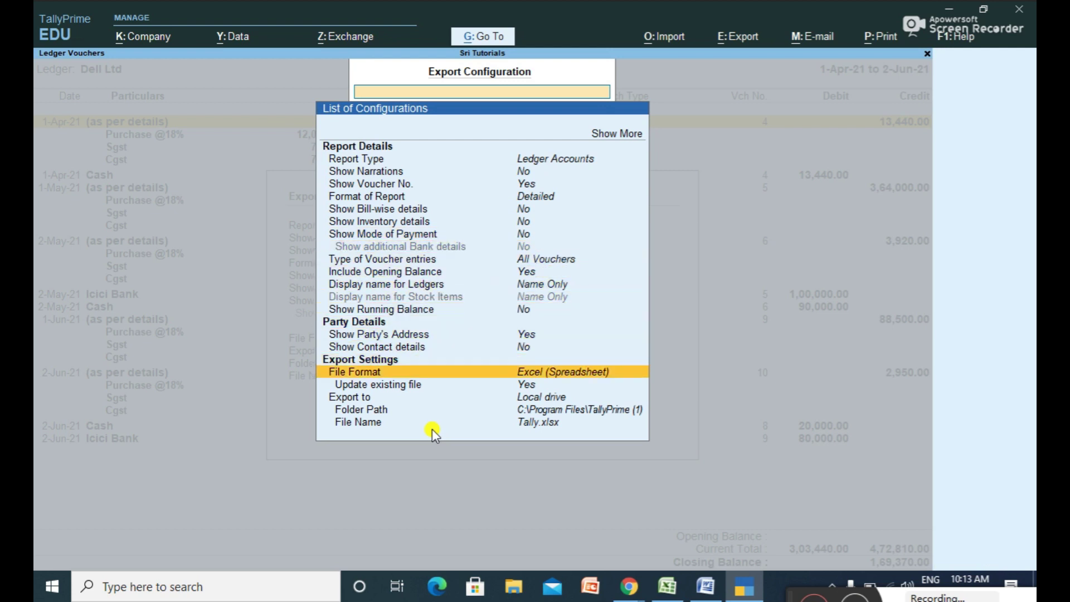
text(E)
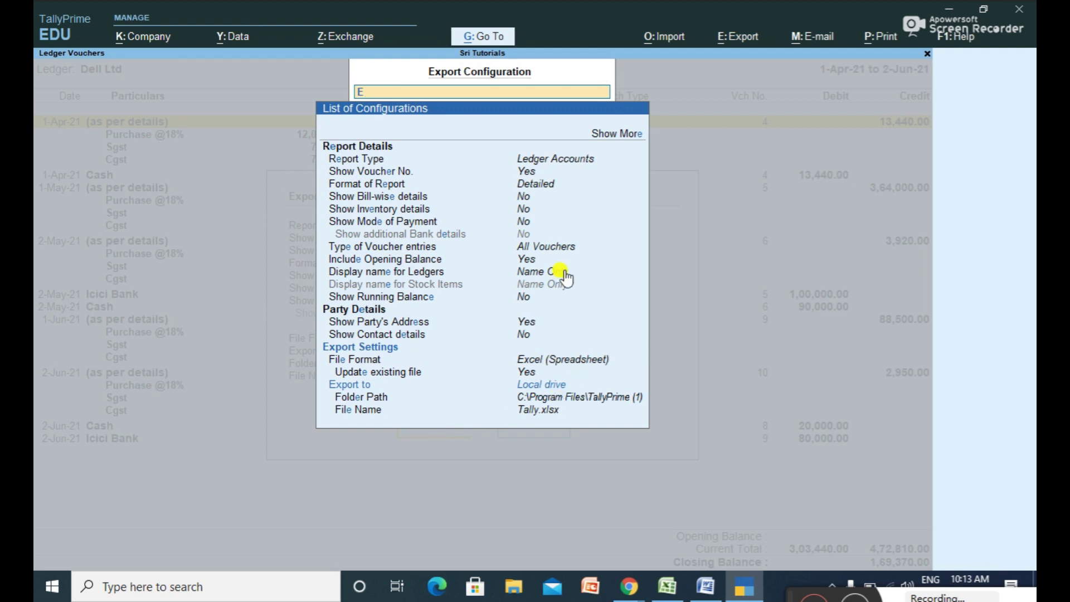
click(547, 363)
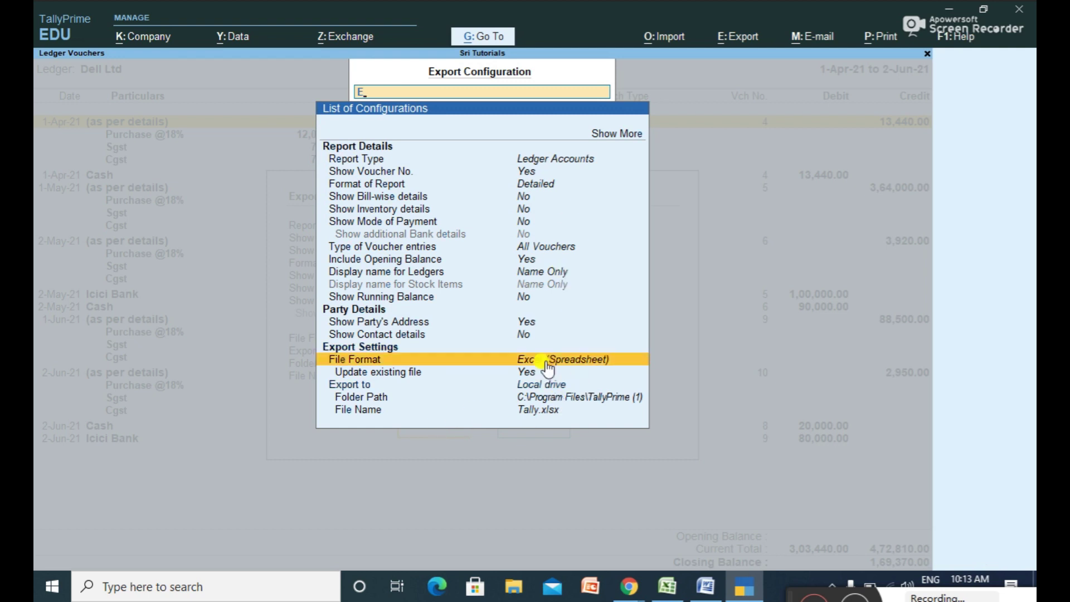
text(e)
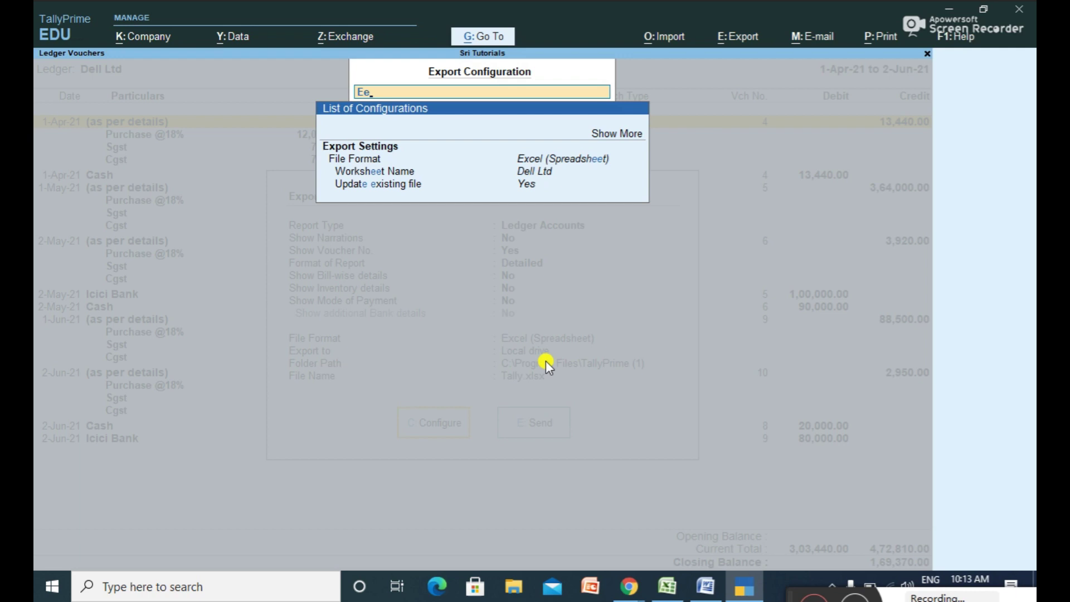
key(BackSpace)
key(BackSpace)
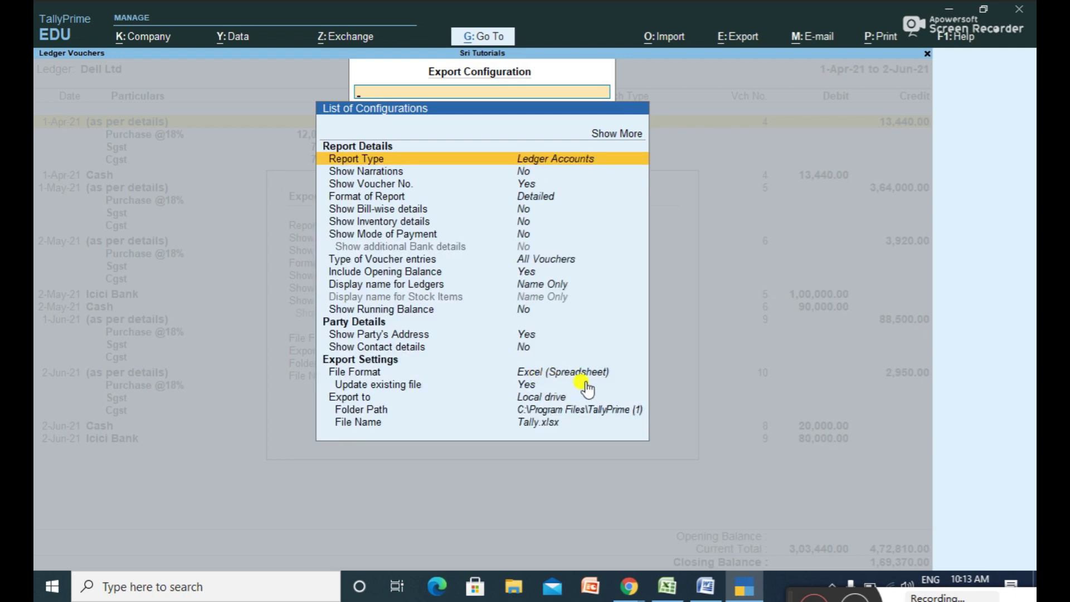
Review the export configuration down to the Update existing file setting, keep it at Yes, and return to the export summary.
key(Down)
key(Down)
key(Down)
key(Down)
key(Down)
key(Down)
key(Down)
key(Down)
key(Down)
key(Down)
key(Down)
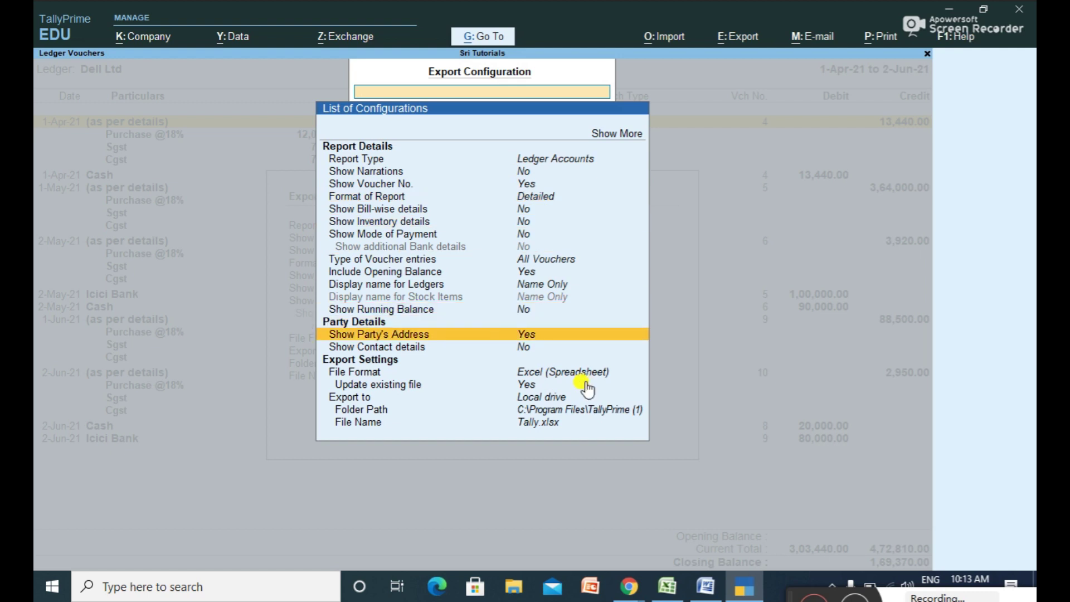
key(Down)
key(Down)
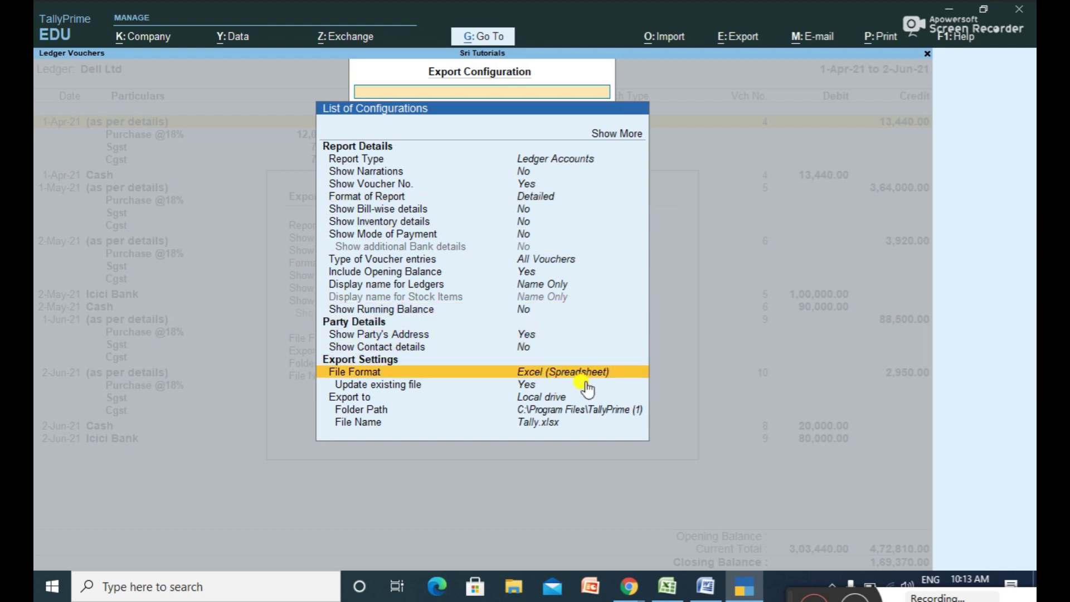
key(Down)
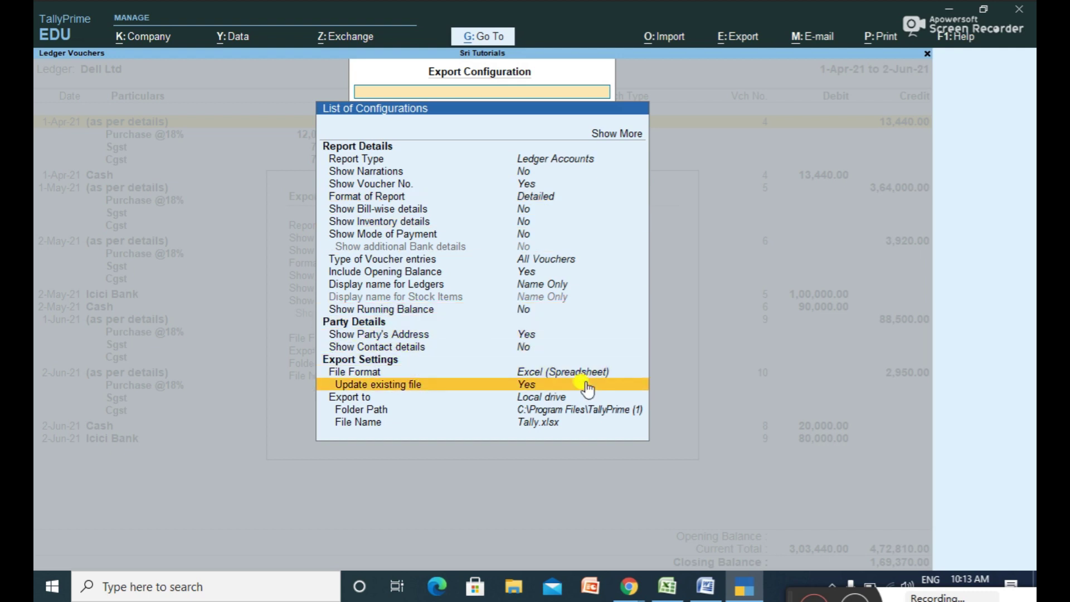
key(Return)
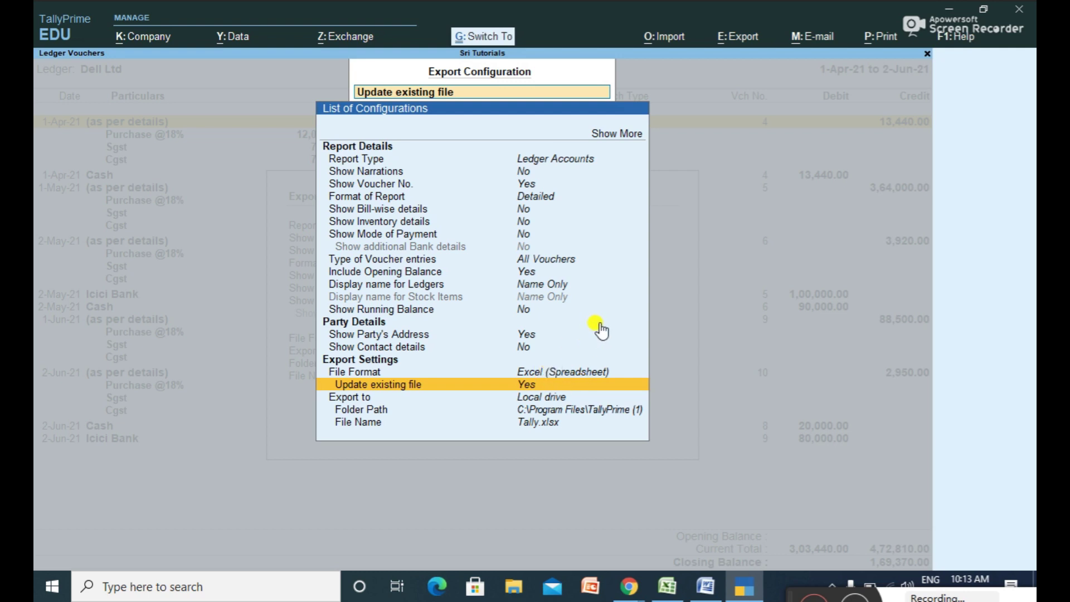
key(Escape)
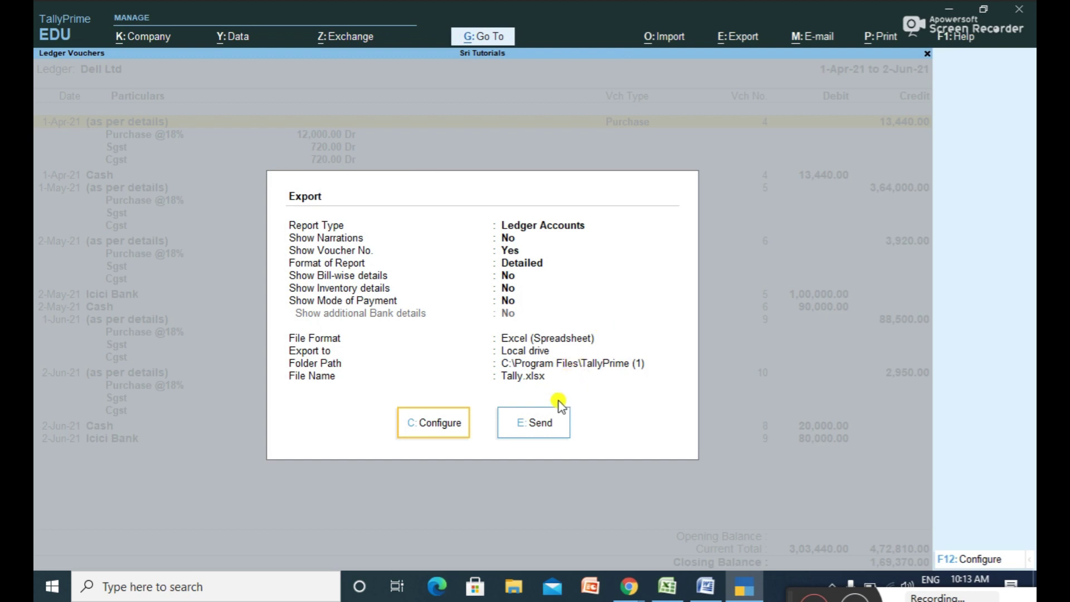
Export the detailed Dell Ltd ledger as the spreadsheet Tally.xlsx and maximize the Excel window that opens.
click(543, 425)
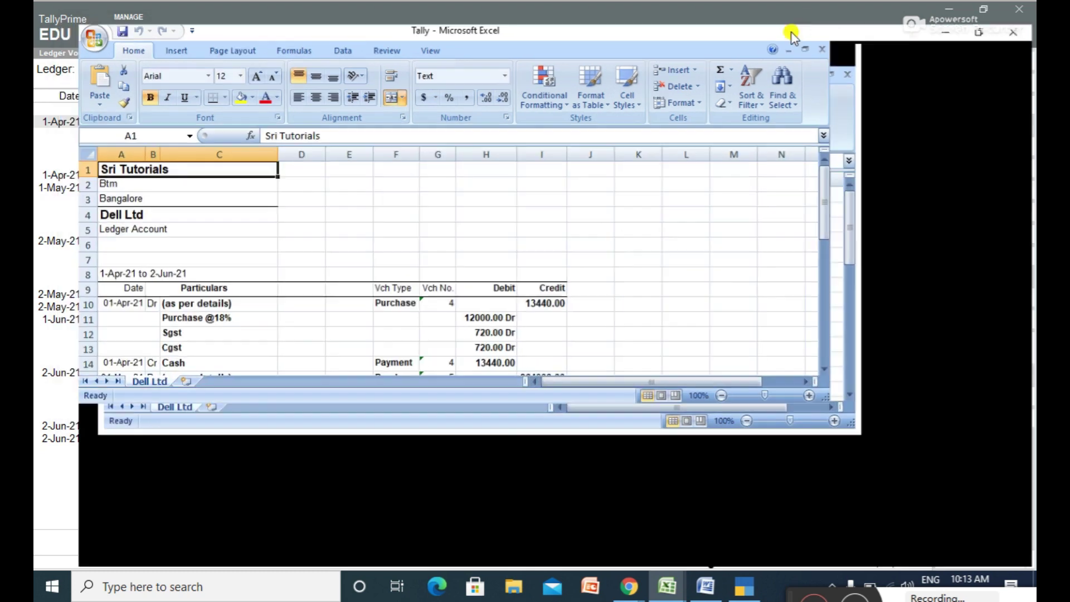
click(793, 33)
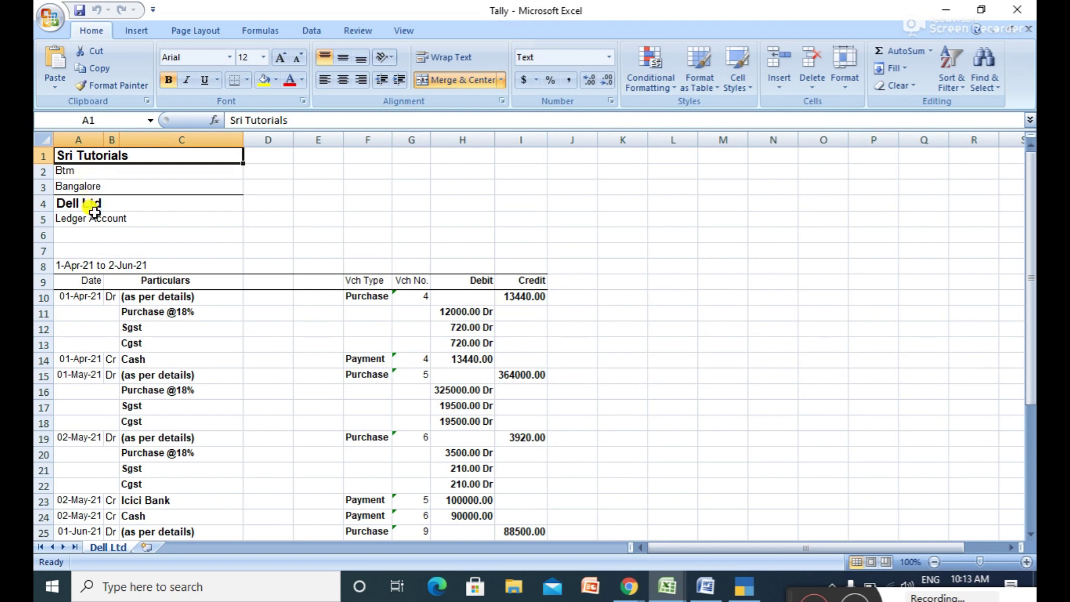
Examine the 01-Apr-21 purchase and its matching cash payment in the exported Dell Ltd sheet.
drag(1030, 219, 1032, 253)
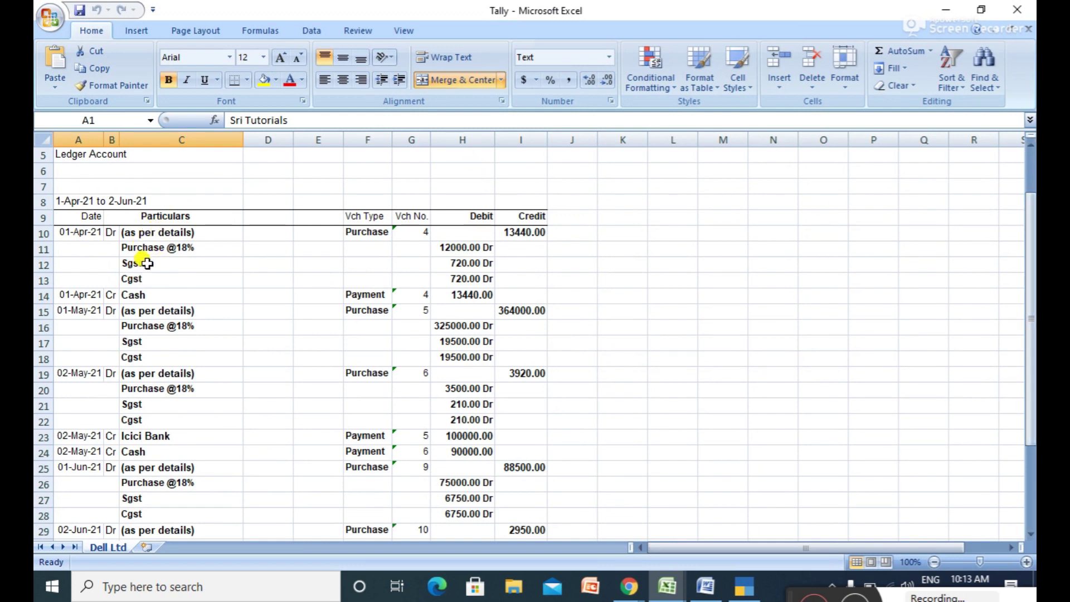
click(473, 294)
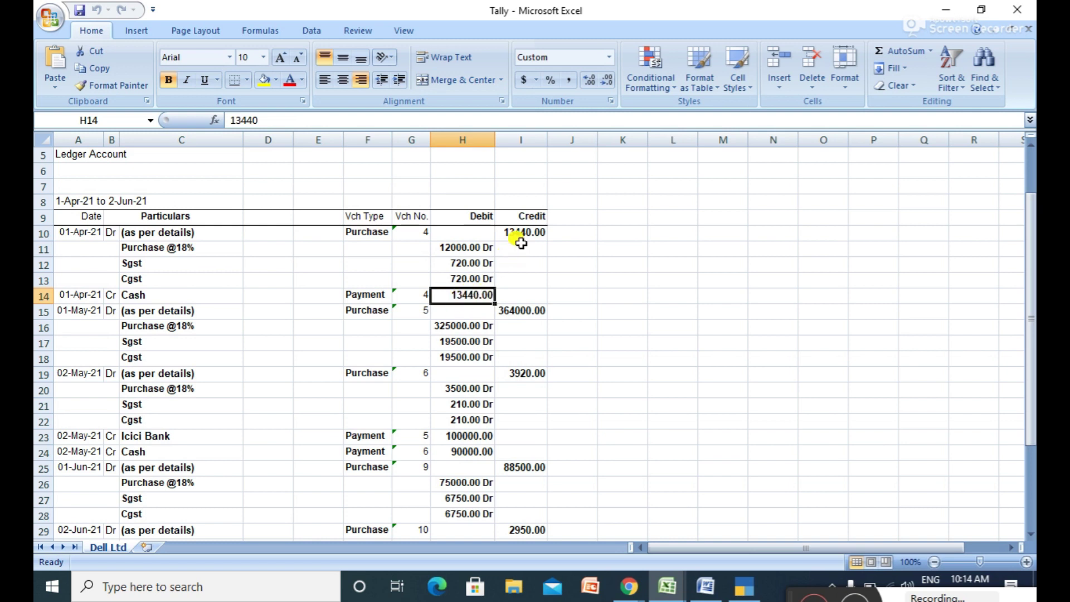
click(520, 233)
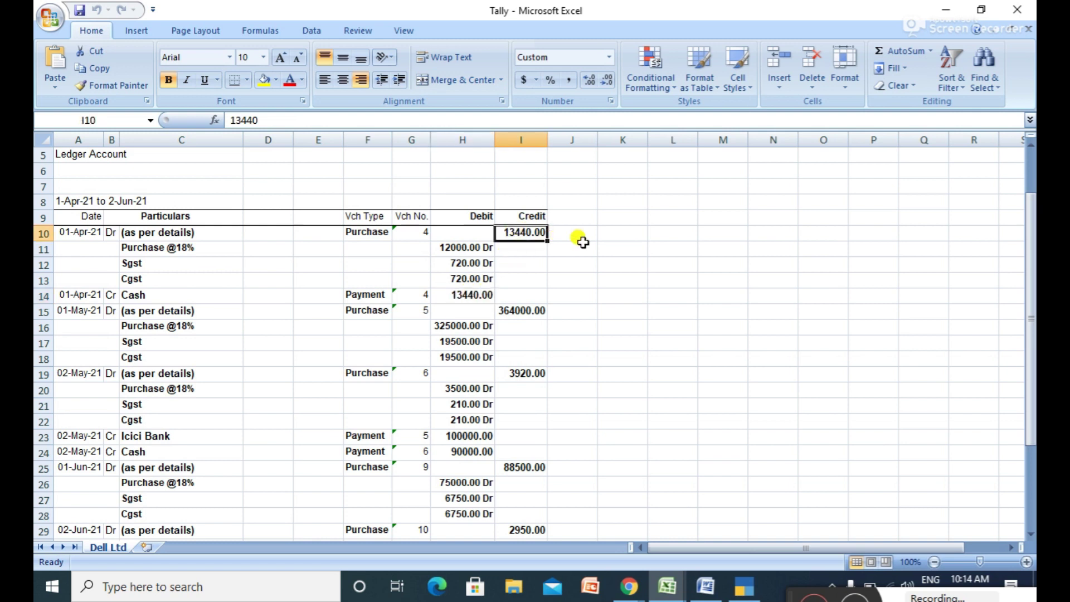
key(Down)
key(Down)
key(Down)
key(Down)
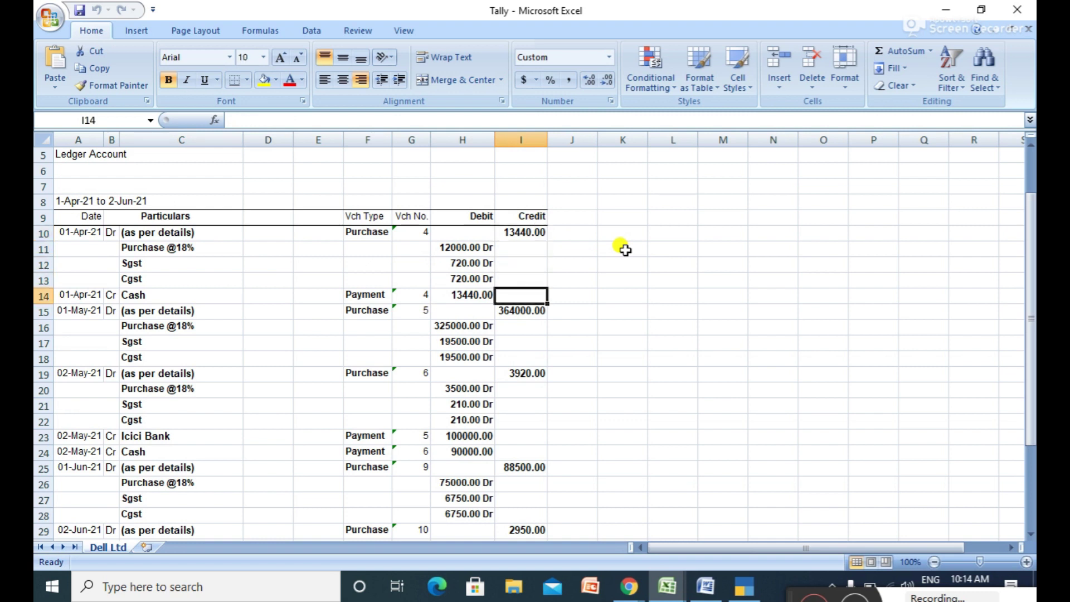
key(Left)
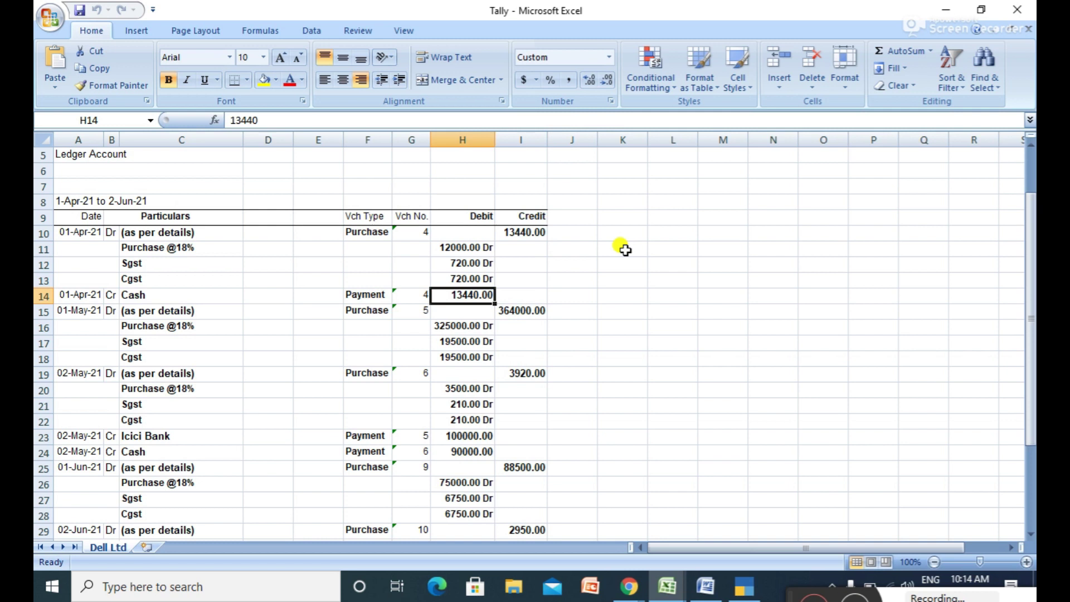
key(Left)
key(Left)
key(Left)
key(Left)
key(Left)
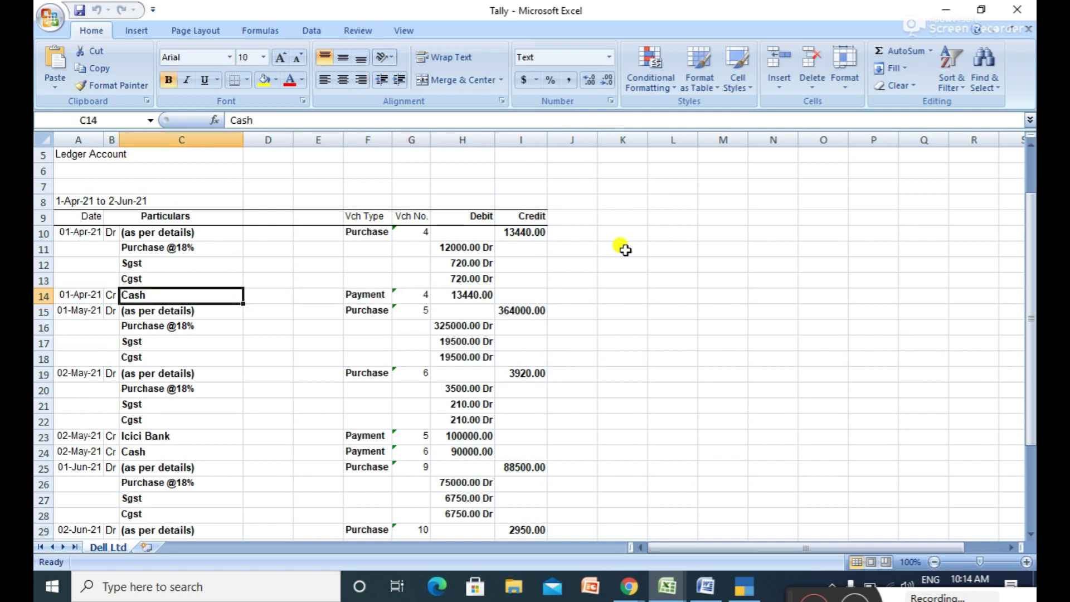
Go through the purchase and payment entries from 01-May-21 down to the end of the Dell Ltd sheet.
key(Down)
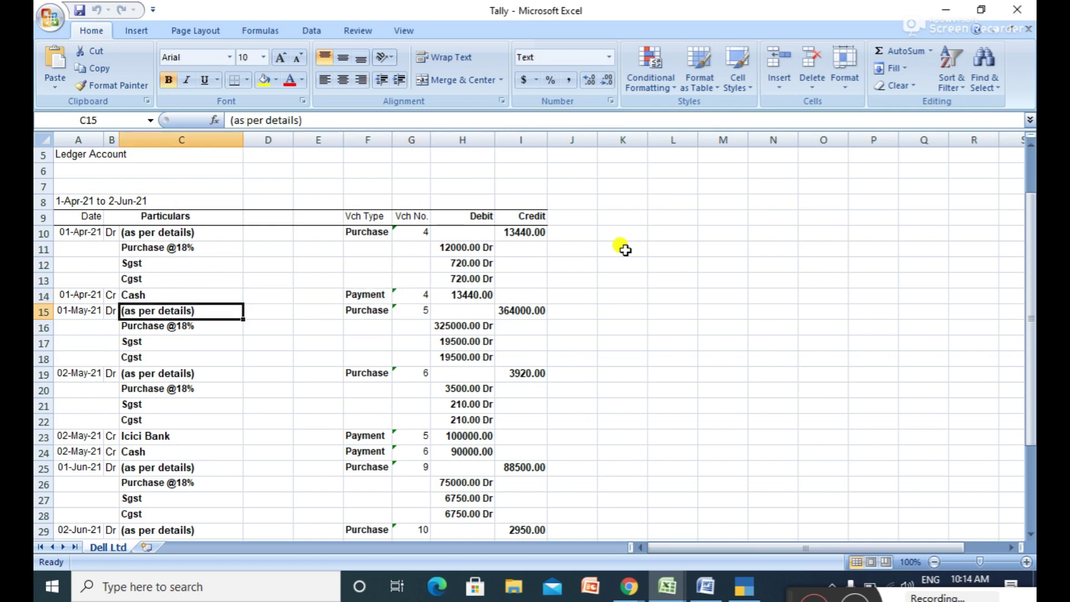
key(Down)
key(Right)
key(Right)
key(Right)
key(Right)
key(Right)
key(Right)
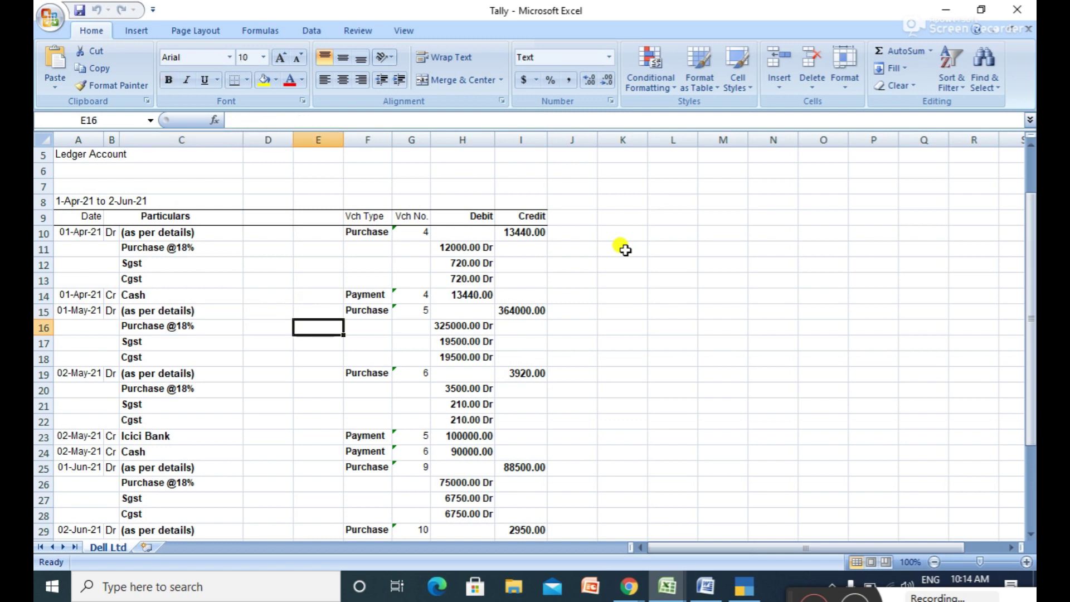
key(Down)
key(Up)
key(Up)
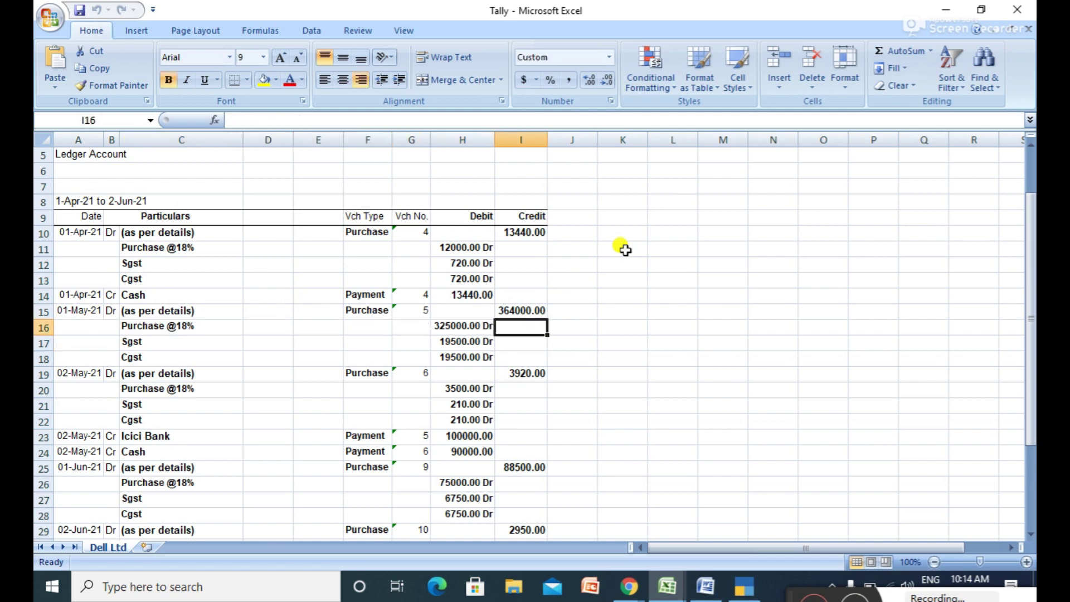
key(Down)
key(Down)
key(Down)
key(Down)
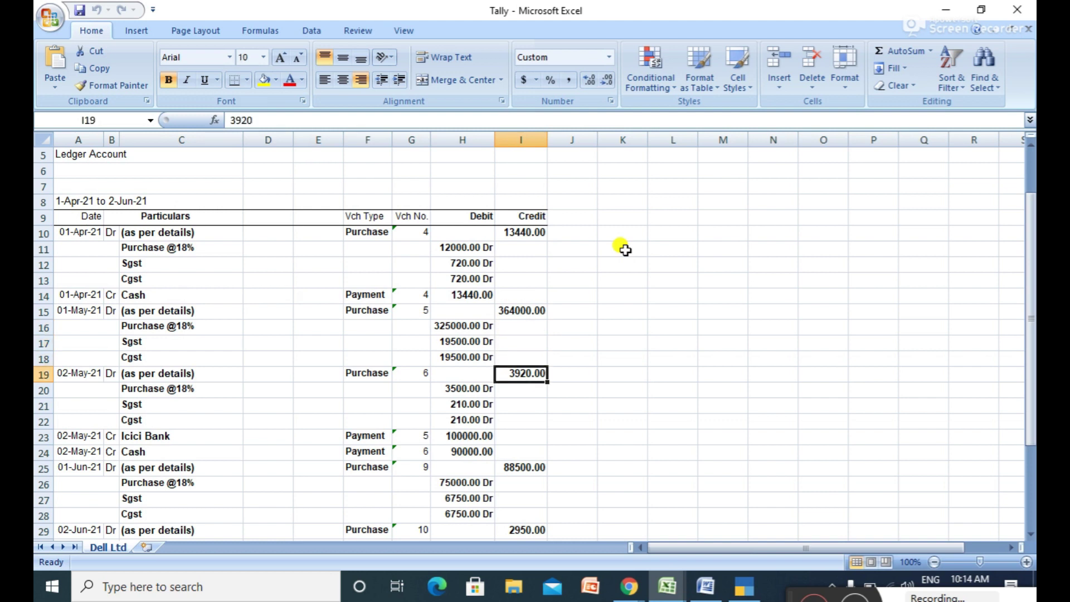
key(Down)
key(Down)
key(Down)
key(Down)
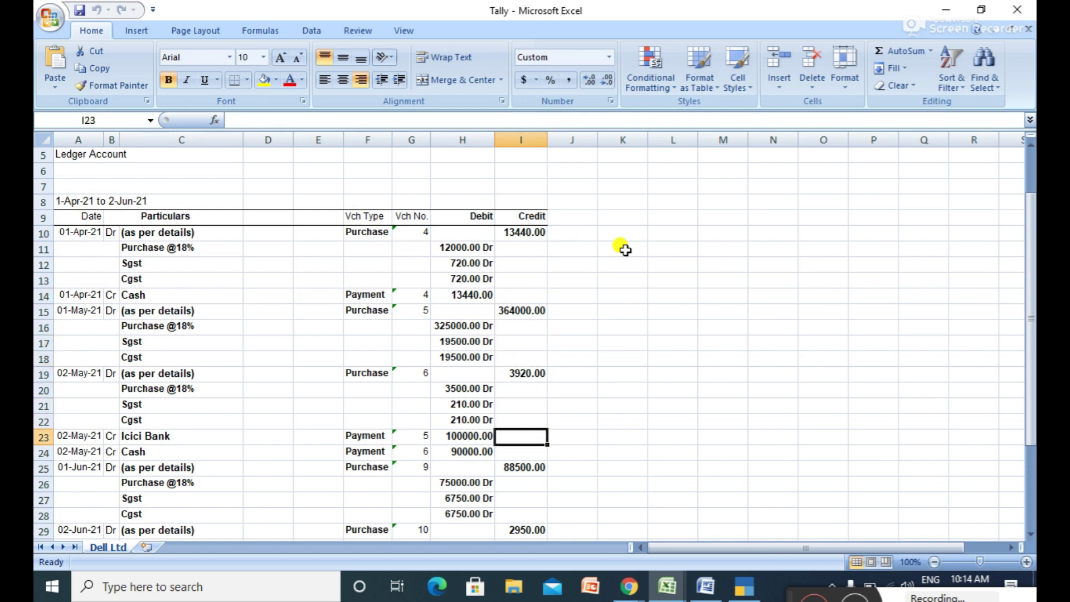
key(Down)
key(Down)
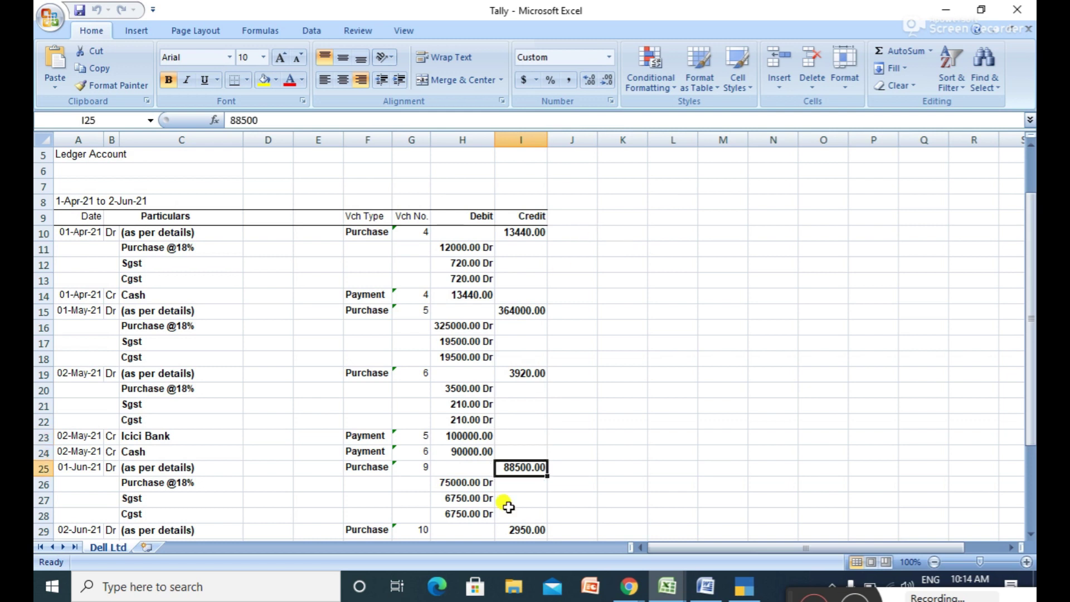
key(Down)
key(Down)
key(Down)
key(Down)
key(Down)
key(Down)
key(Down)
key(Down)
key(Down)
key(Down)
key(Down)
key(Down)
key(Down)
key(Down)
key(Down)
key(Down)
key(Down)
key(Down)
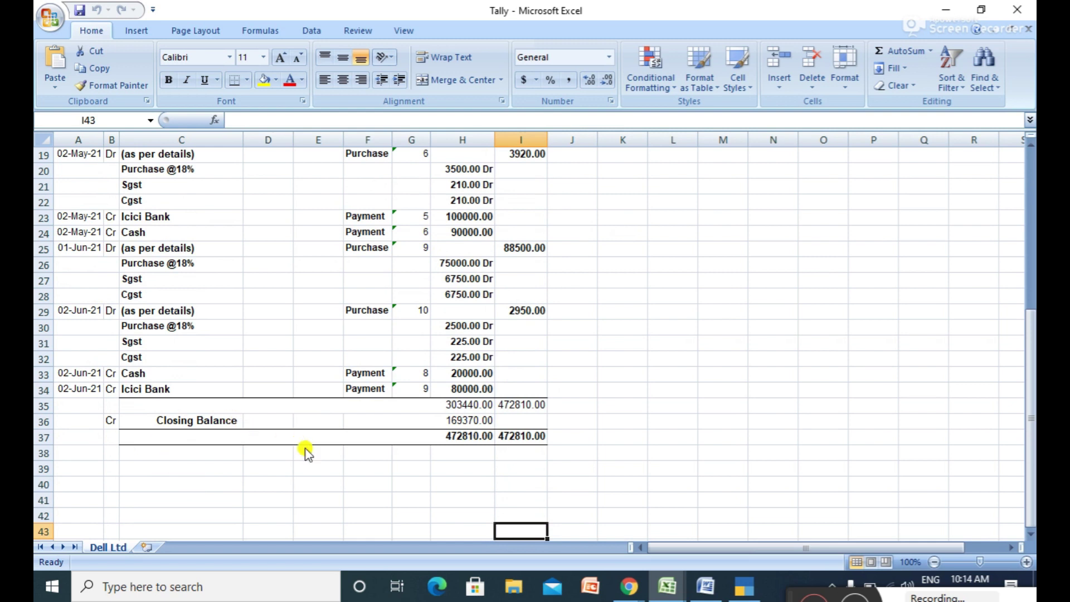
Check the credit total, debit total and closing balance below the entries, and return to the first row.
click(514, 408)
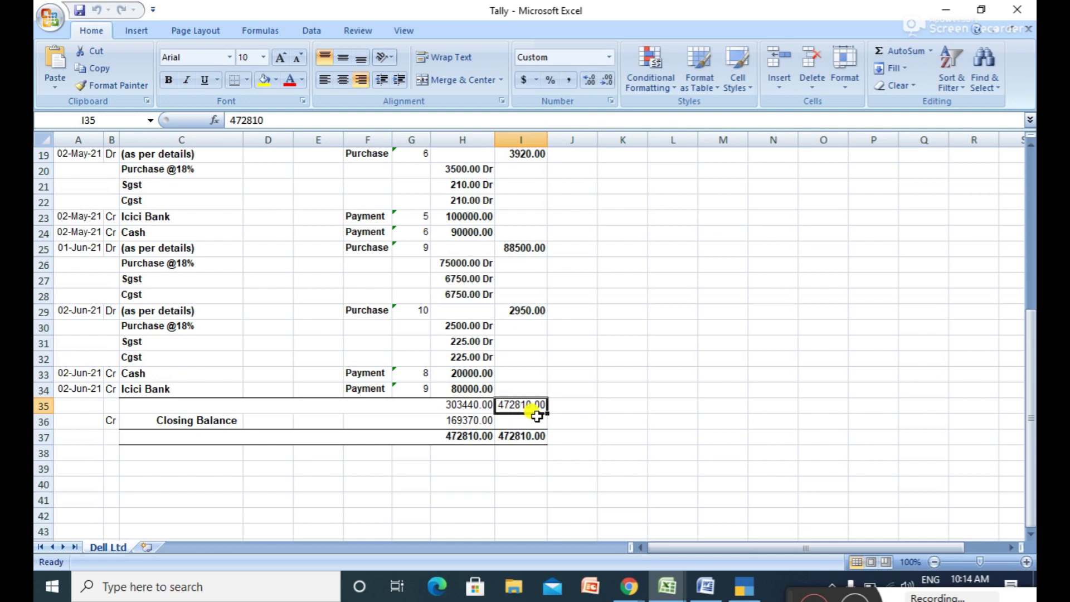
click(473, 410)
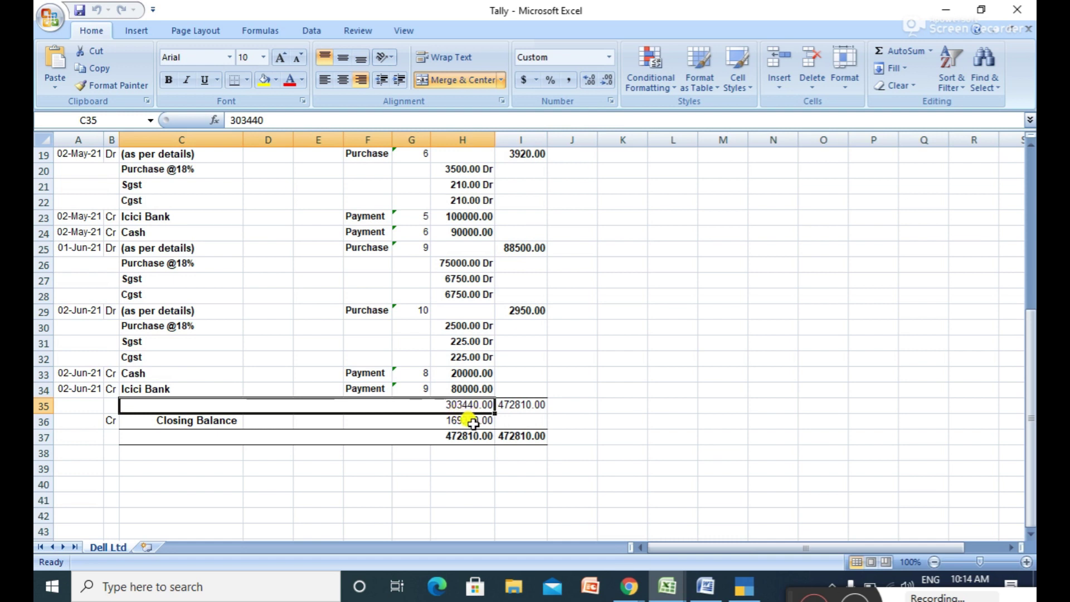
click(473, 424)
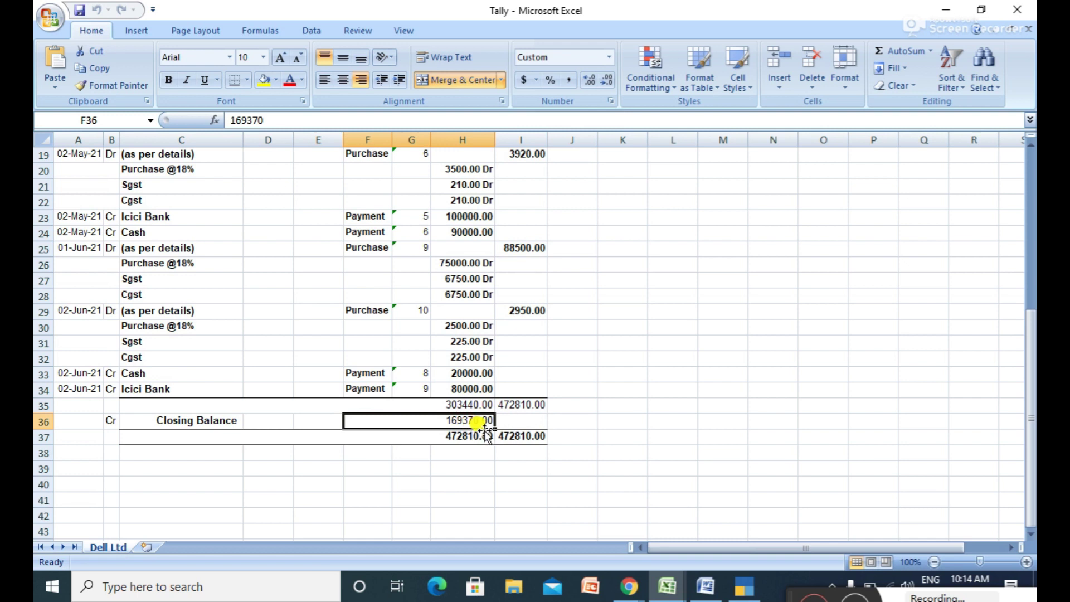
click(574, 430)
key(ctrl+Up)
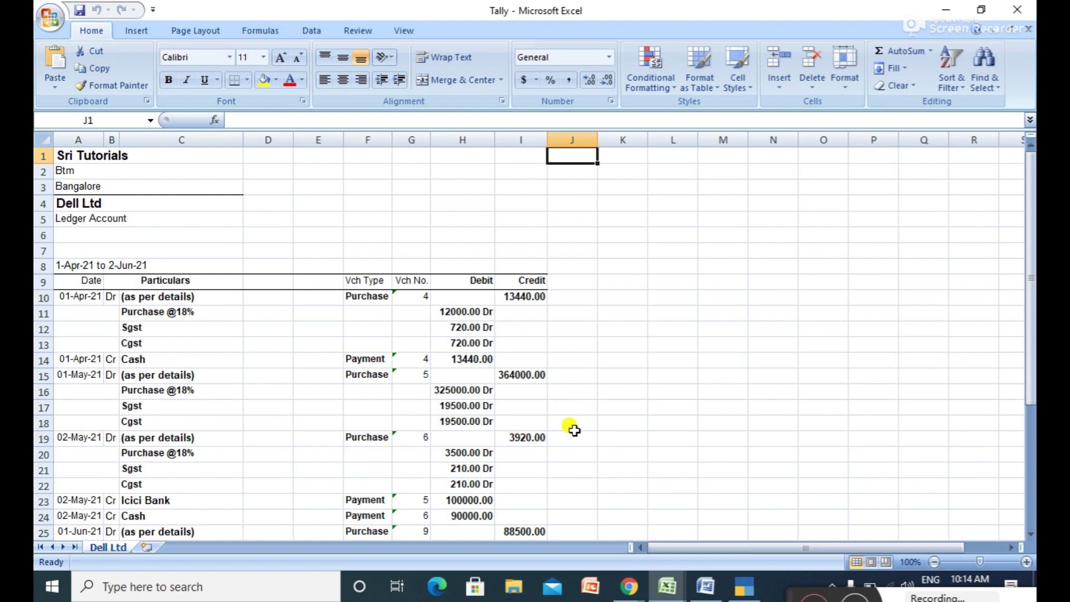
Look over the Dell Ltd purchase and payment entries again, from 01-Apr-21 to 02-Jun-21.
click(844, 182)
click(711, 262)
drag(1029, 201, 1032, 236)
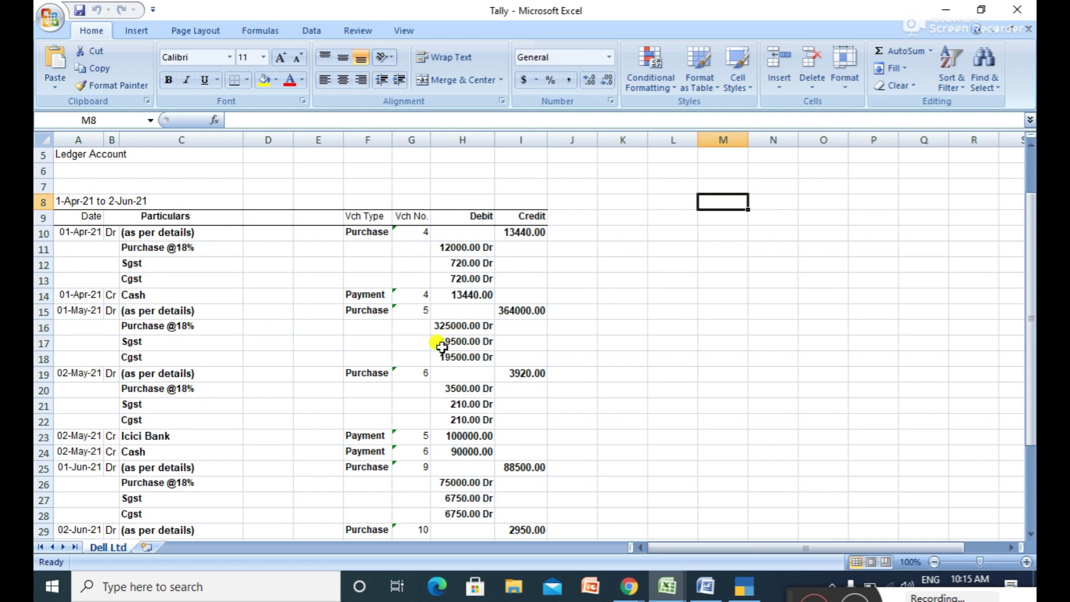
click(588, 308)
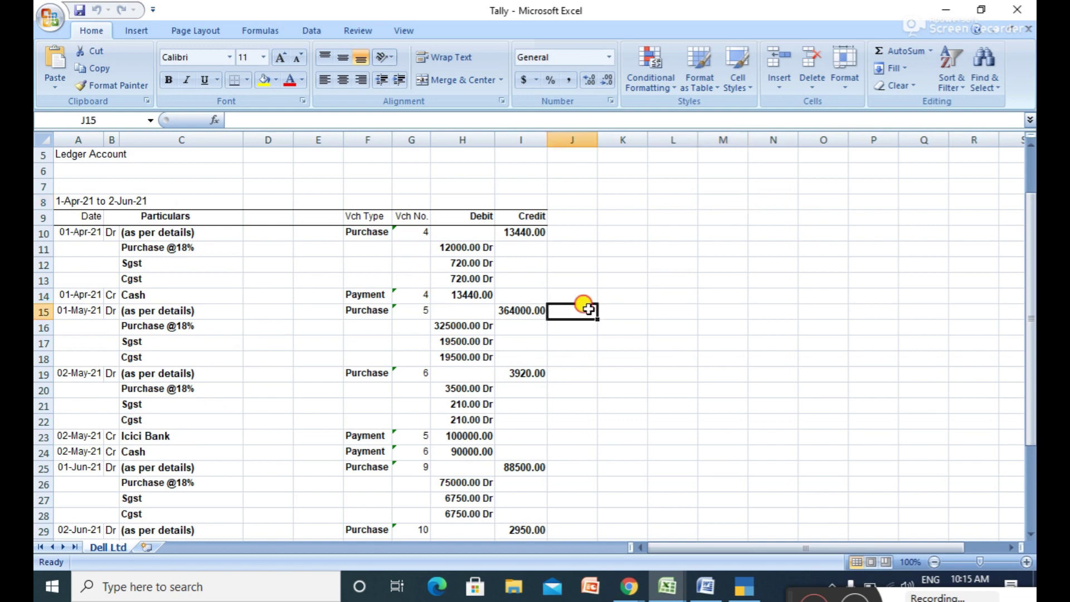
Add a blank worksheet after the Dell Ltd sheet, and return to the last entries and closing balance of Dell Ltd.
click(148, 547)
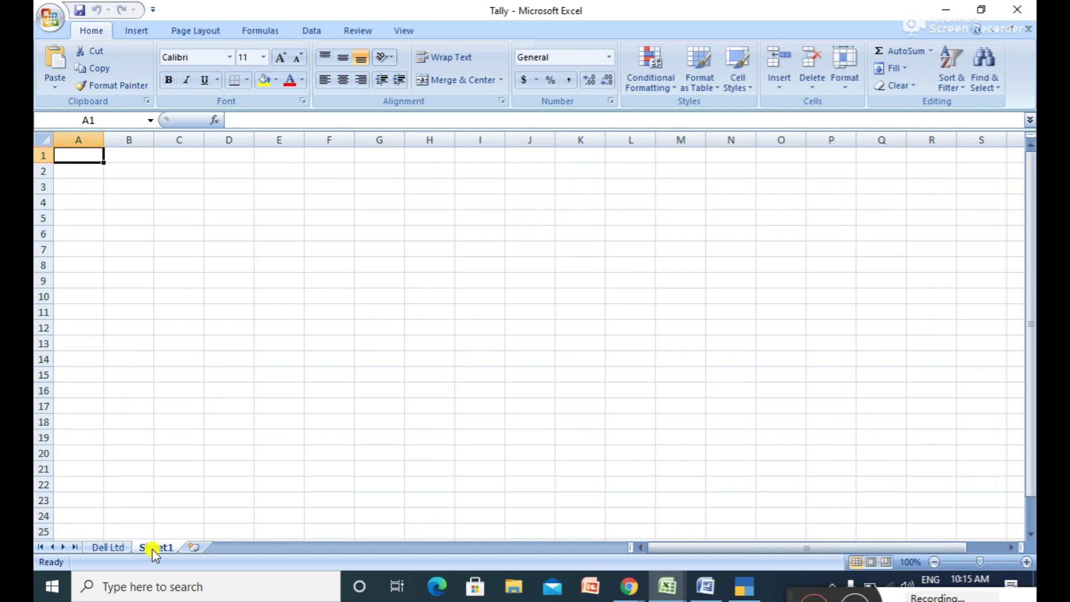
click(119, 550)
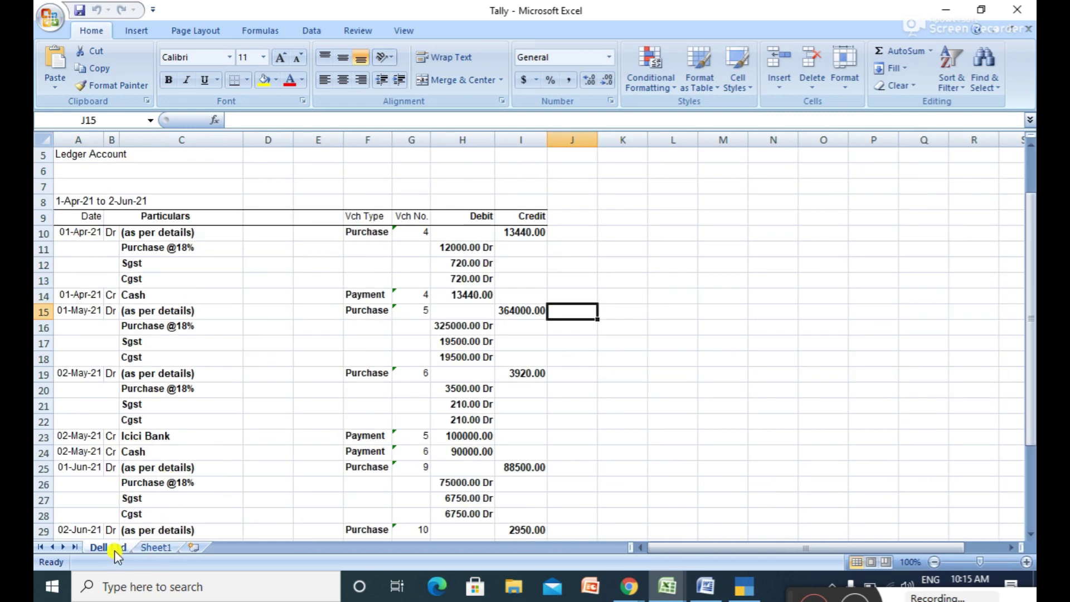
click(141, 549)
click(125, 550)
click(175, 550)
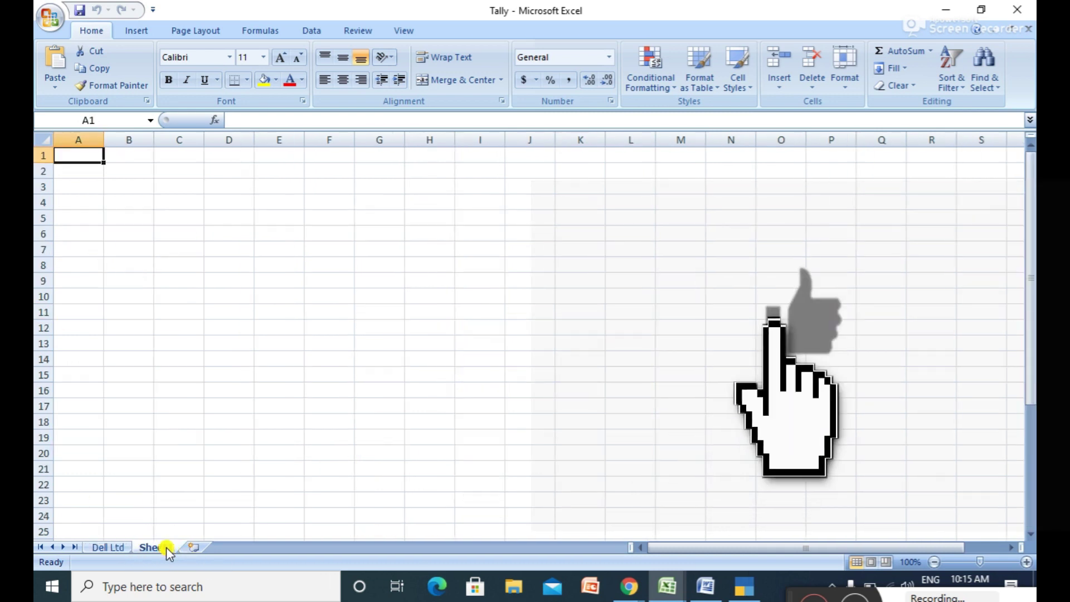
click(124, 551)
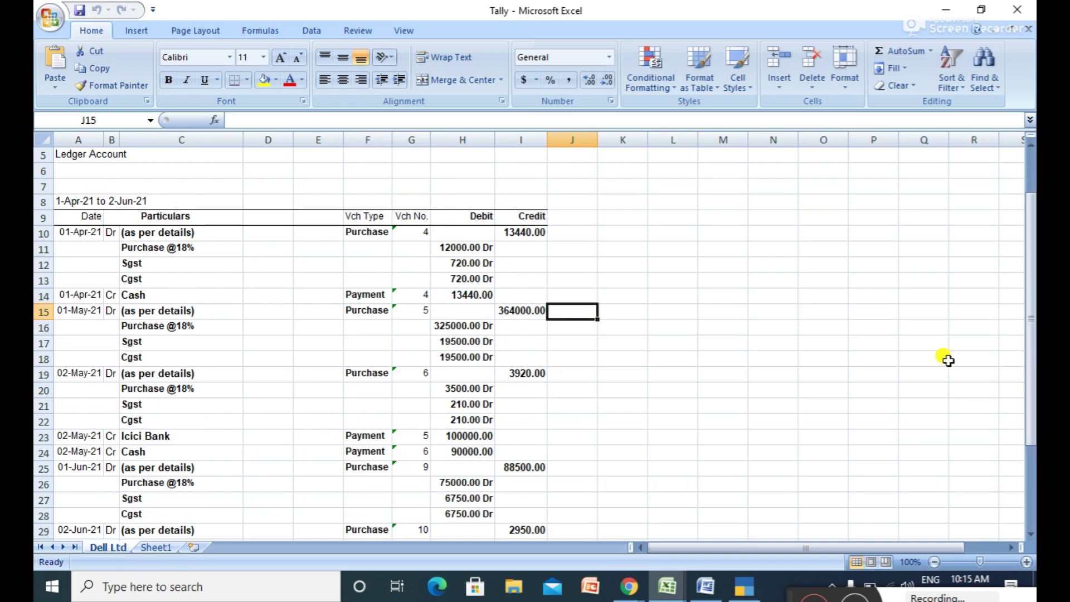
drag(1031, 214, 1031, 368)
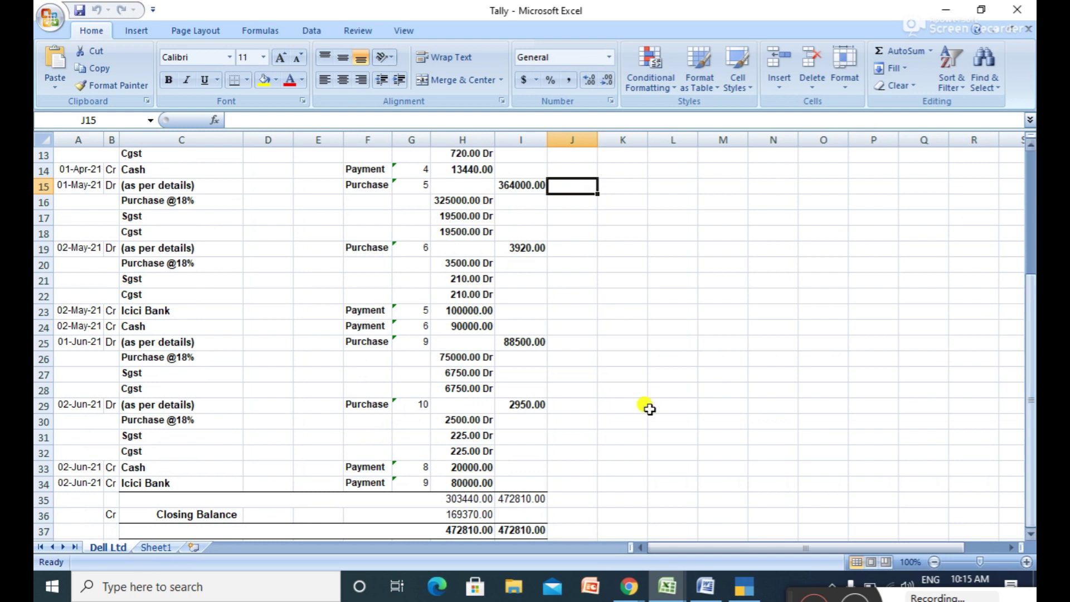
click(579, 405)
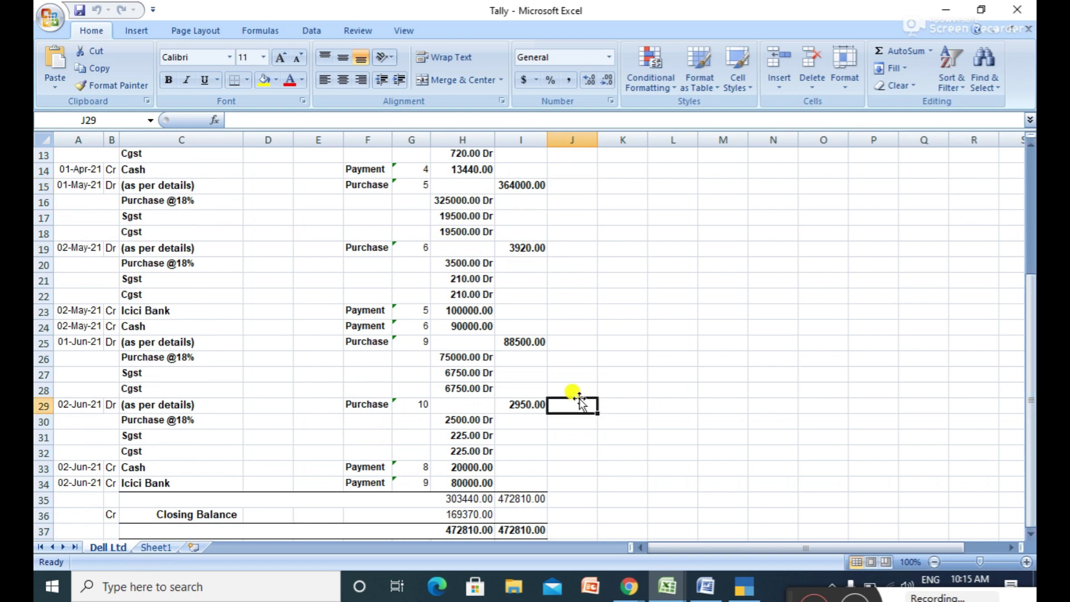
Clear the Tally workbook, TallyPrime, Word and browser windows away, and switch to the debtors-reconcilation-assignments workbook in Excel.
click(942, 10)
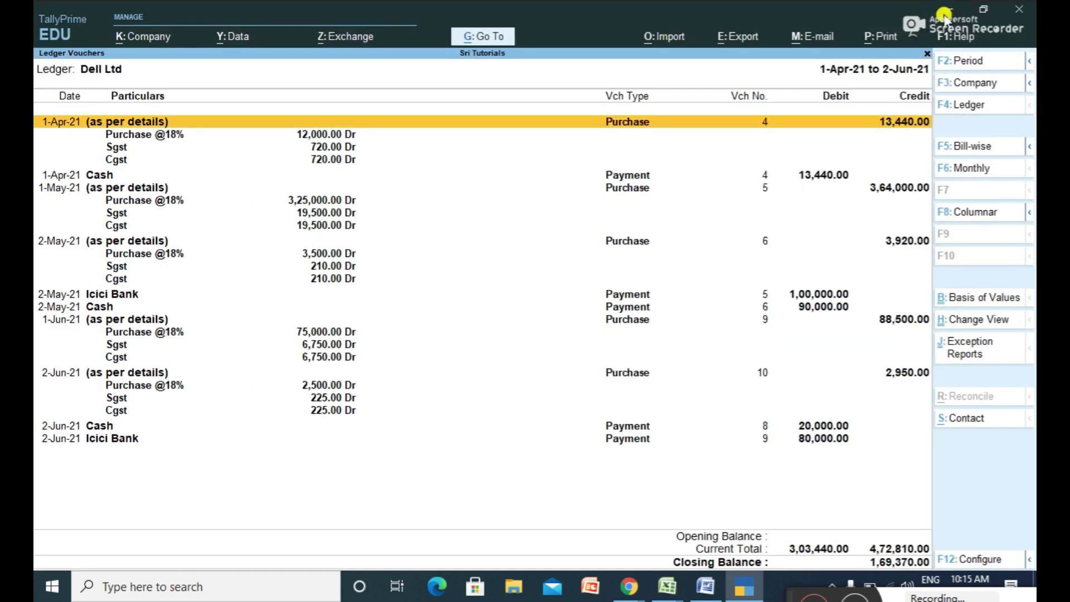
click(946, 10)
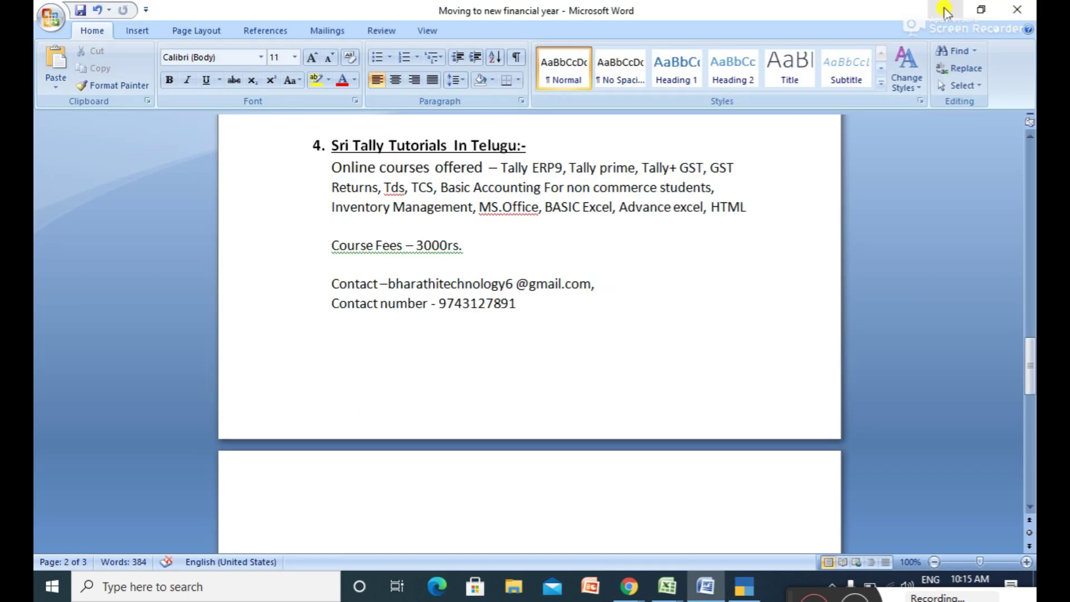
click(946, 9)
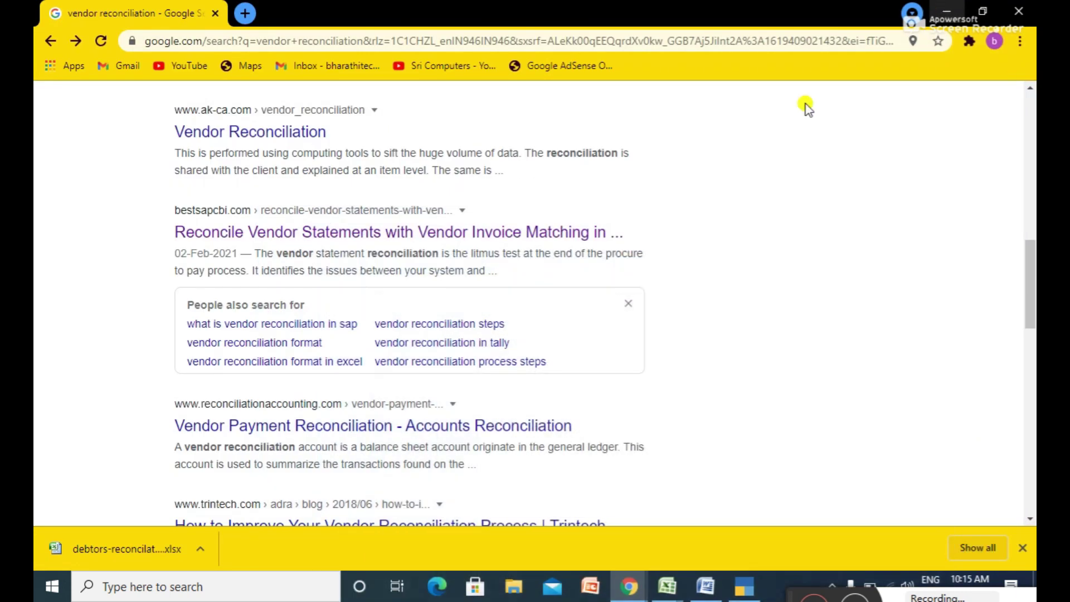
click(1013, 22)
click(667, 587)
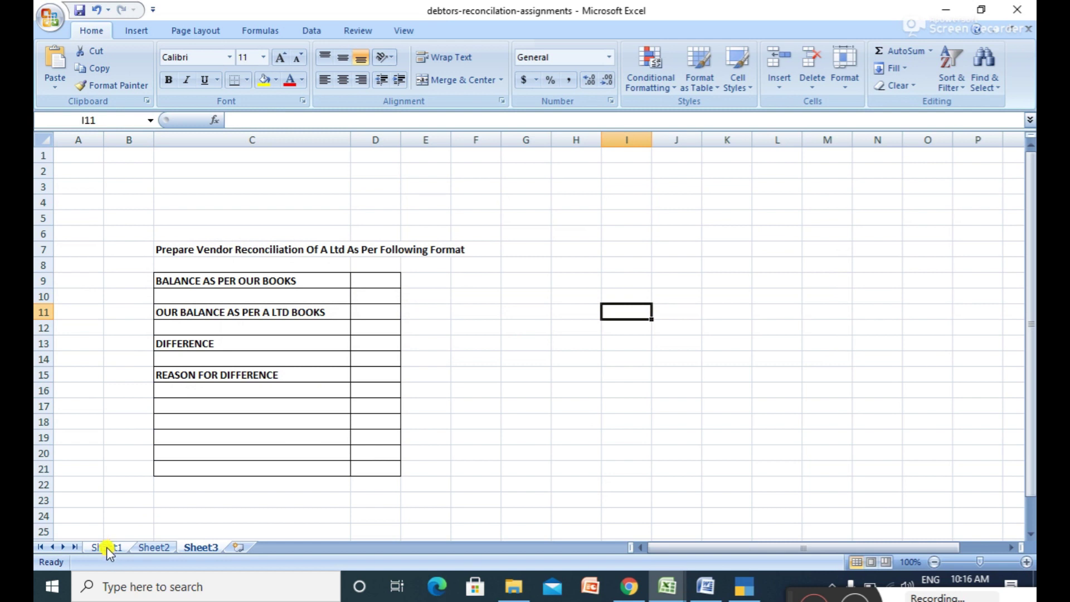
Examine the A Ltd debtor ledger in the books of my company on Sheet1, down to its closing balance.
click(106, 547)
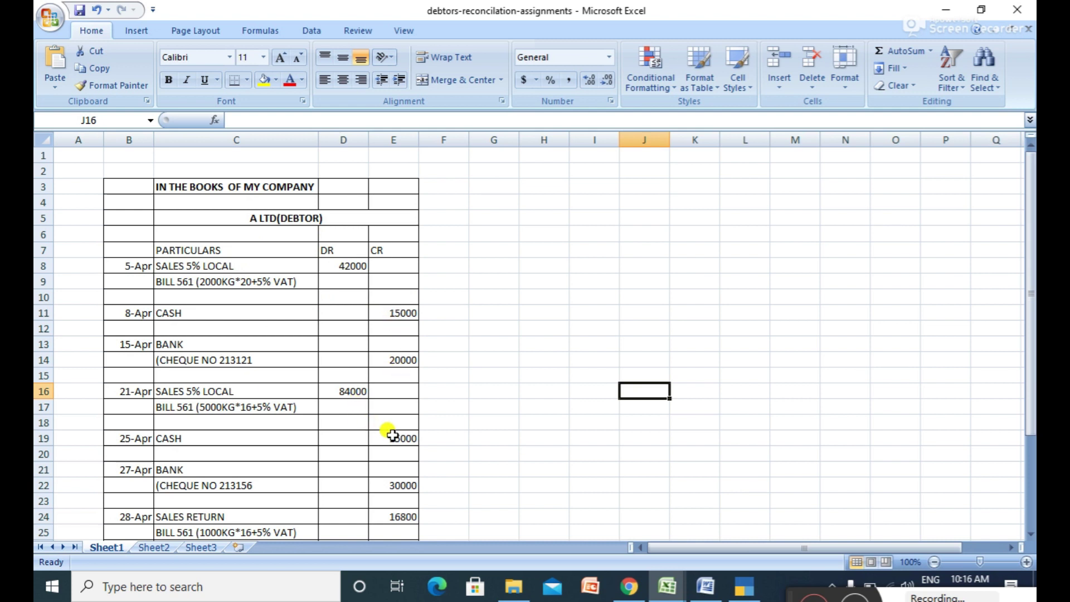
drag(1030, 275, 1031, 407)
drag(1029, 272, 1031, 363)
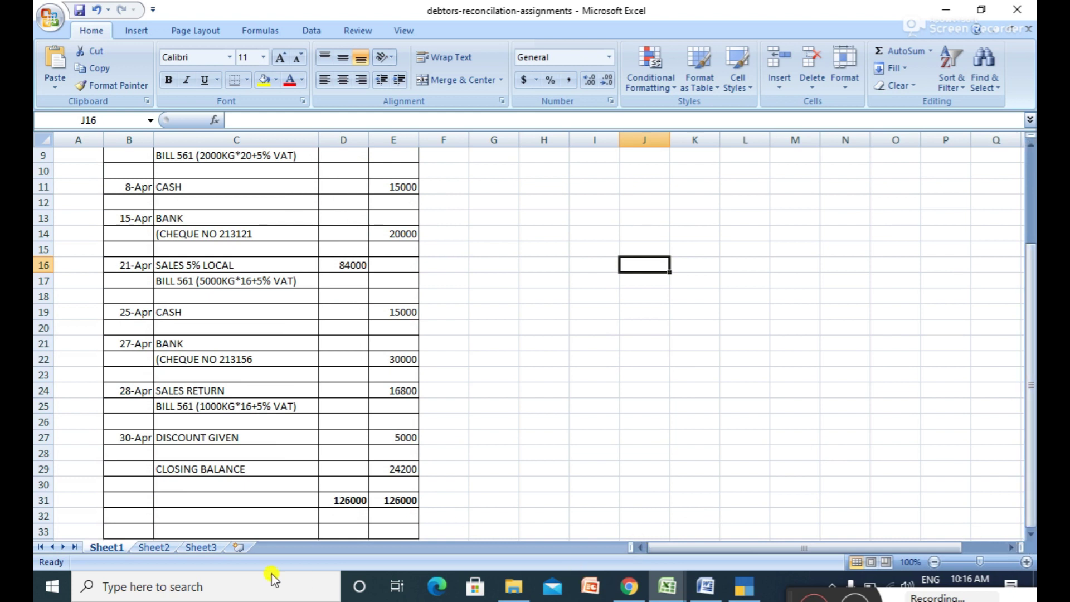
Compare the 5-Apr bill 561 purchase in A Ltd's books on Sheet2 with the matching sale on Sheet1.
click(154, 547)
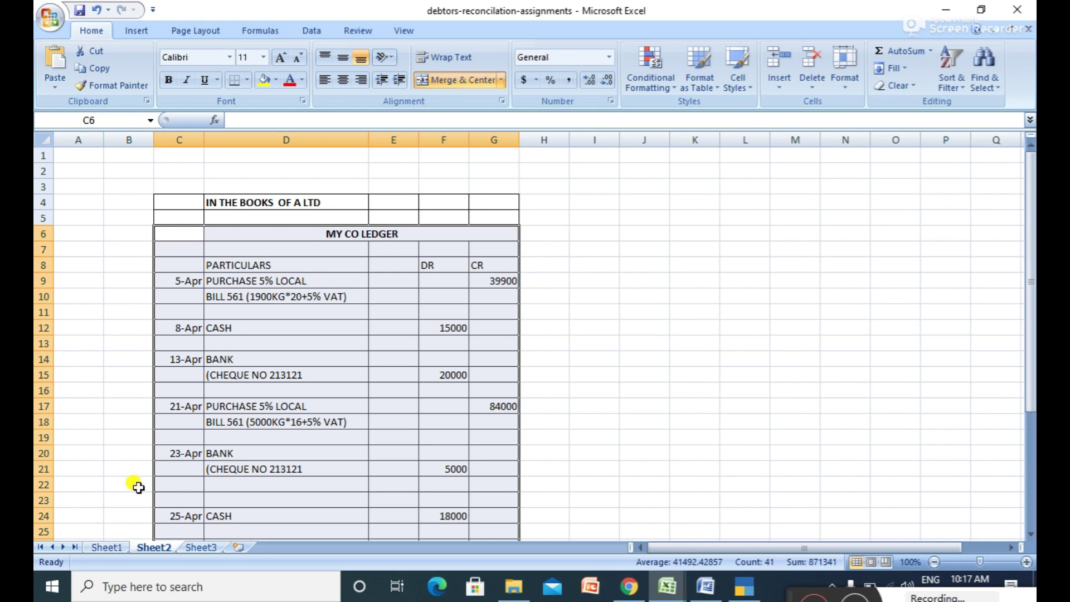
click(107, 547)
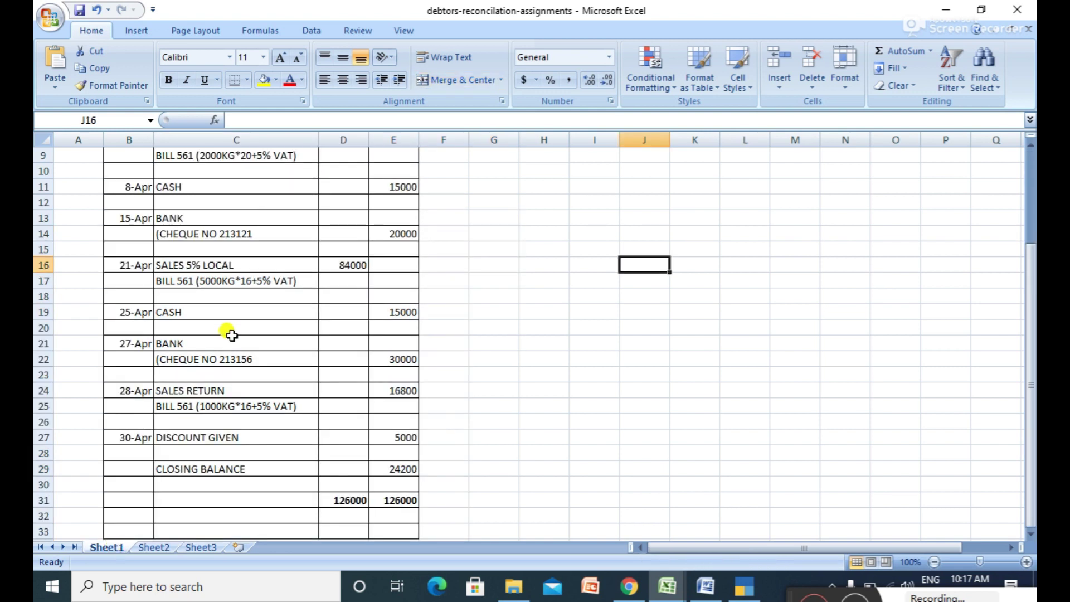
click(167, 549)
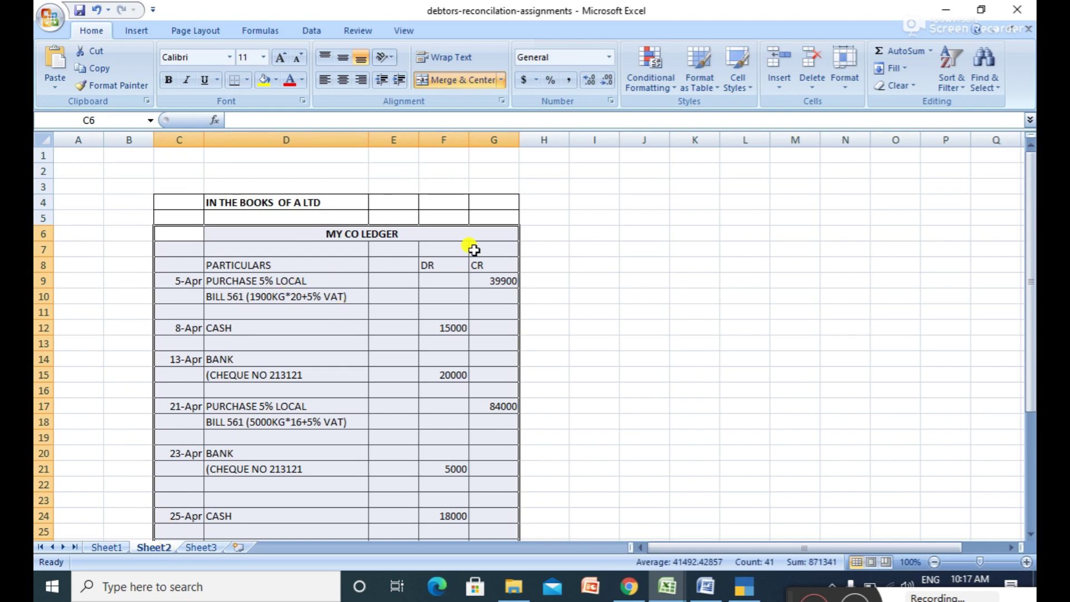
click(545, 276)
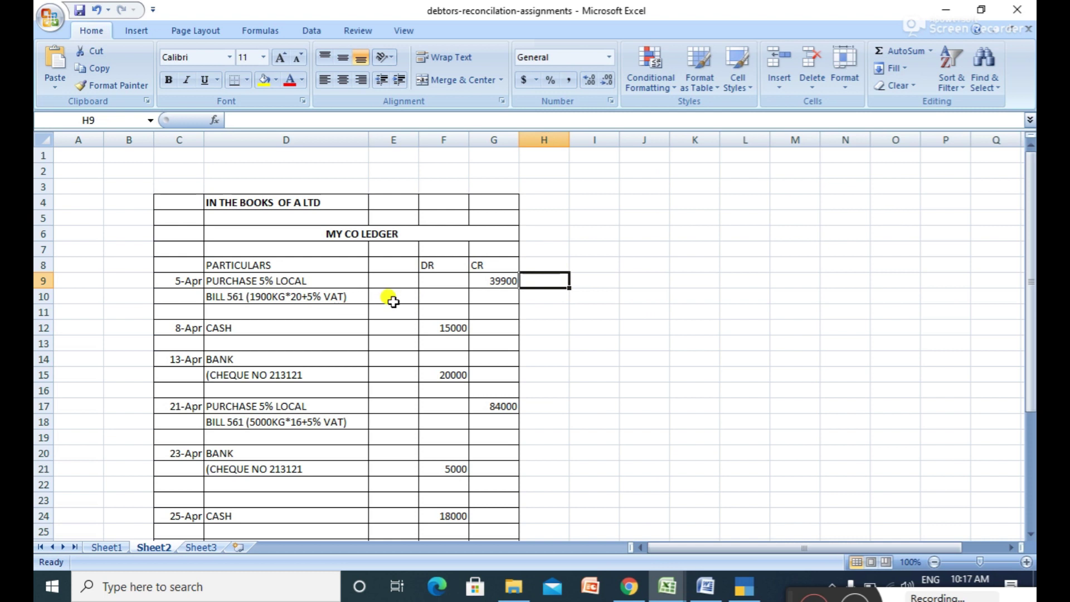
click(115, 546)
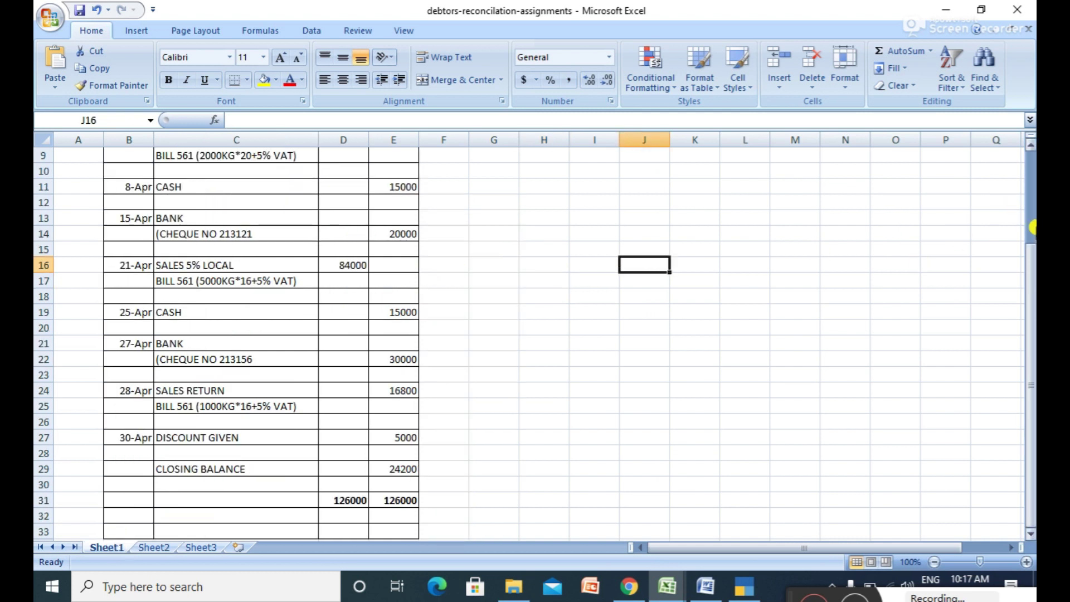
drag(1031, 257, 1030, 162)
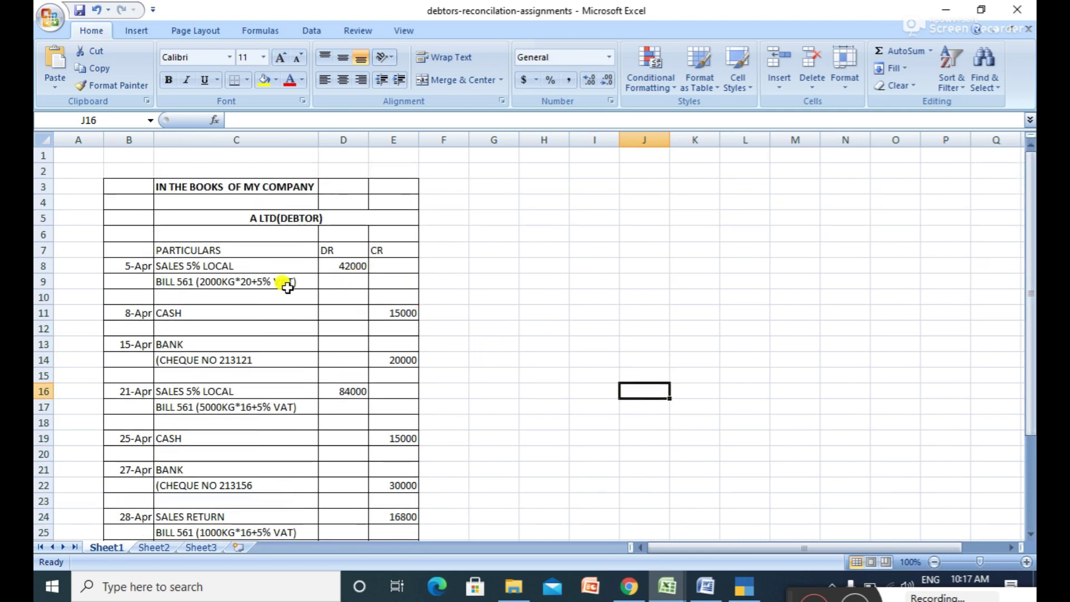
click(161, 546)
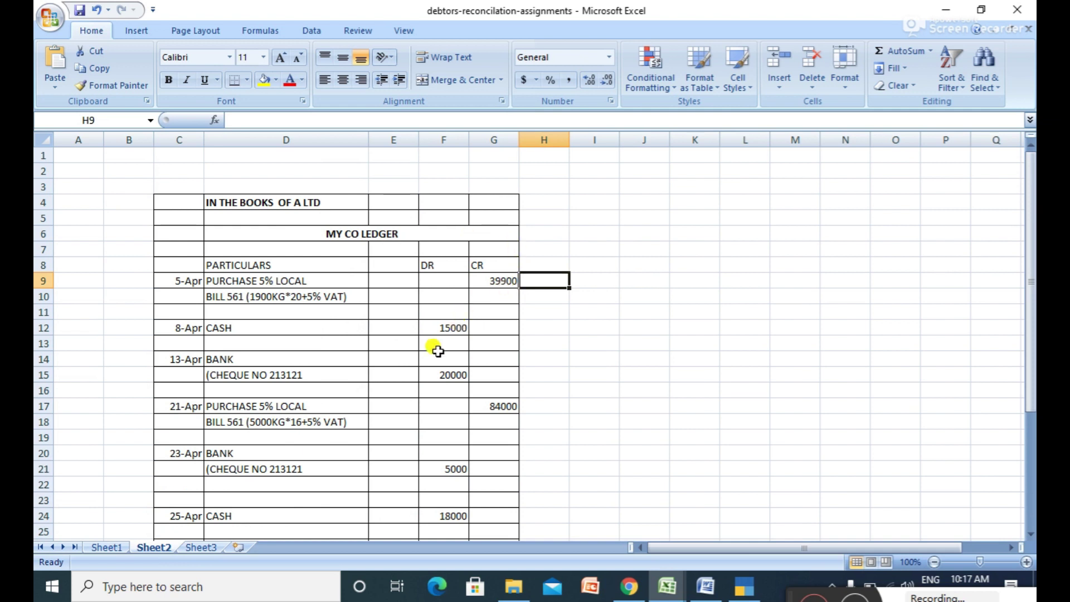
Compare the 8-Apr cash, cheque 213121 and 21-Apr bill entries between Sheet1 and Sheet2.
click(106, 546)
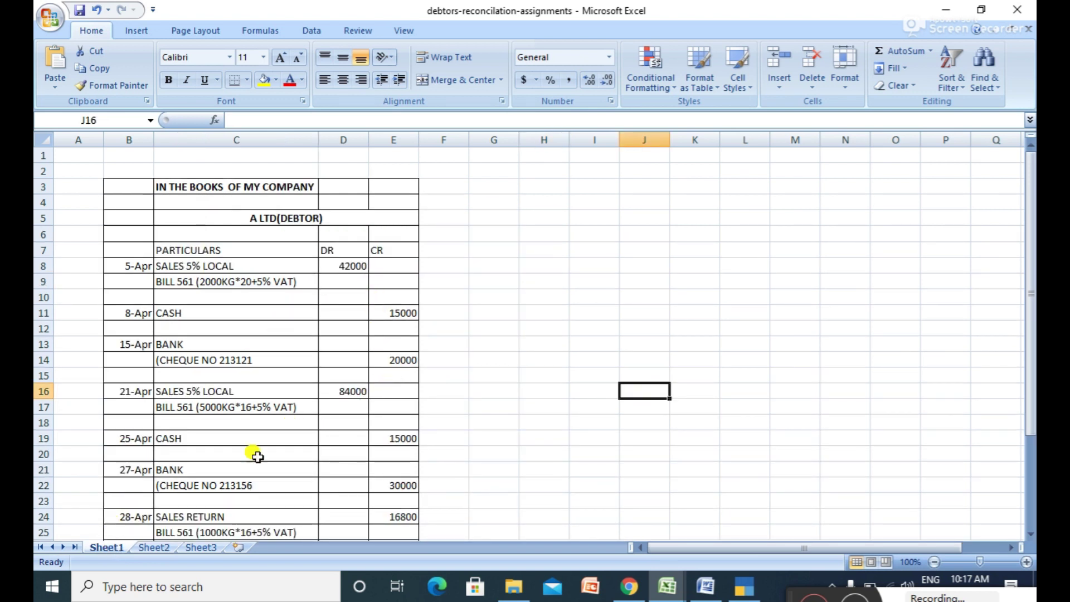
click(167, 547)
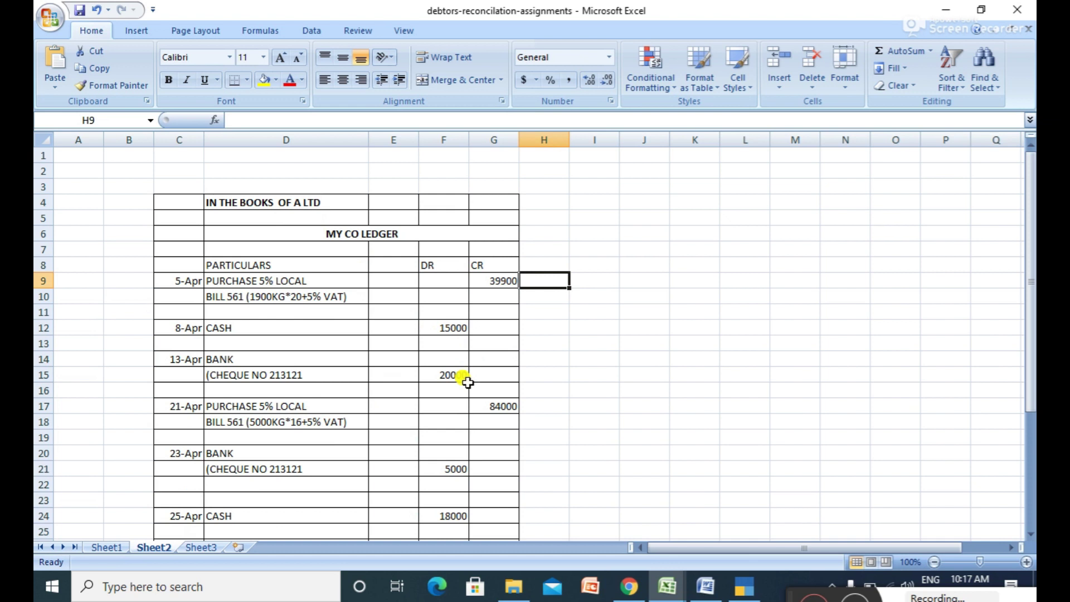
click(118, 551)
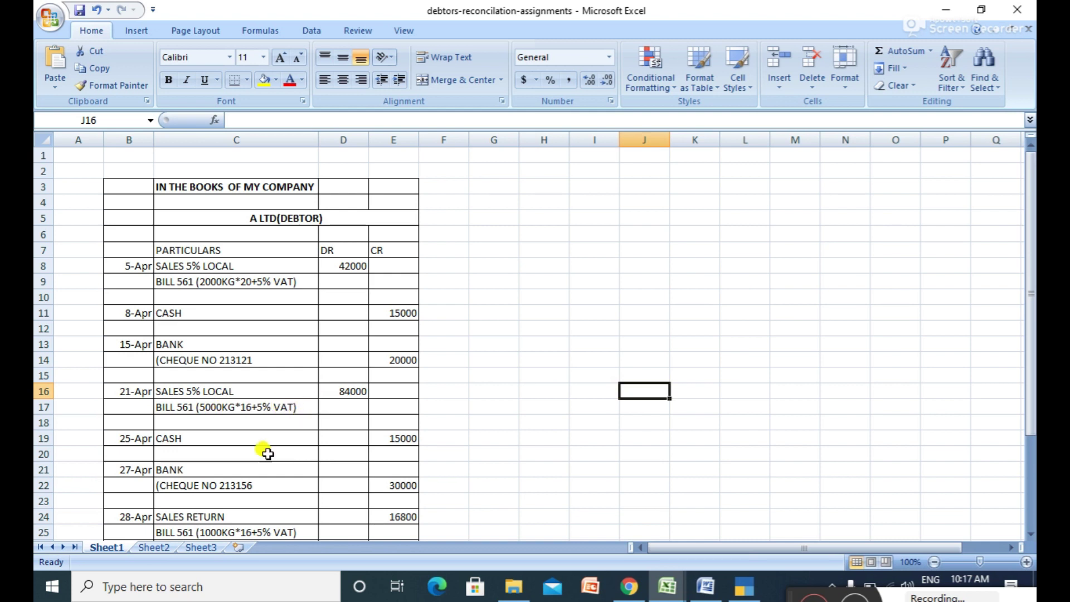
click(170, 547)
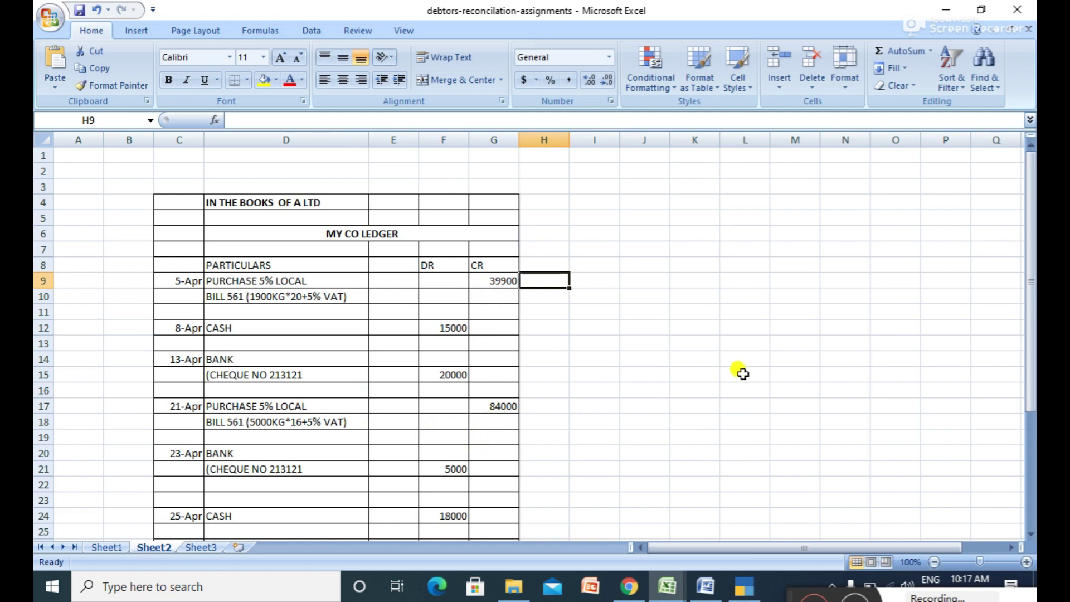
Compare the remaining entries from 23-Apr to 30-Apr in both ledgers, down to the closing balance on Sheet2.
drag(1032, 312, 1031, 351)
click(106, 547)
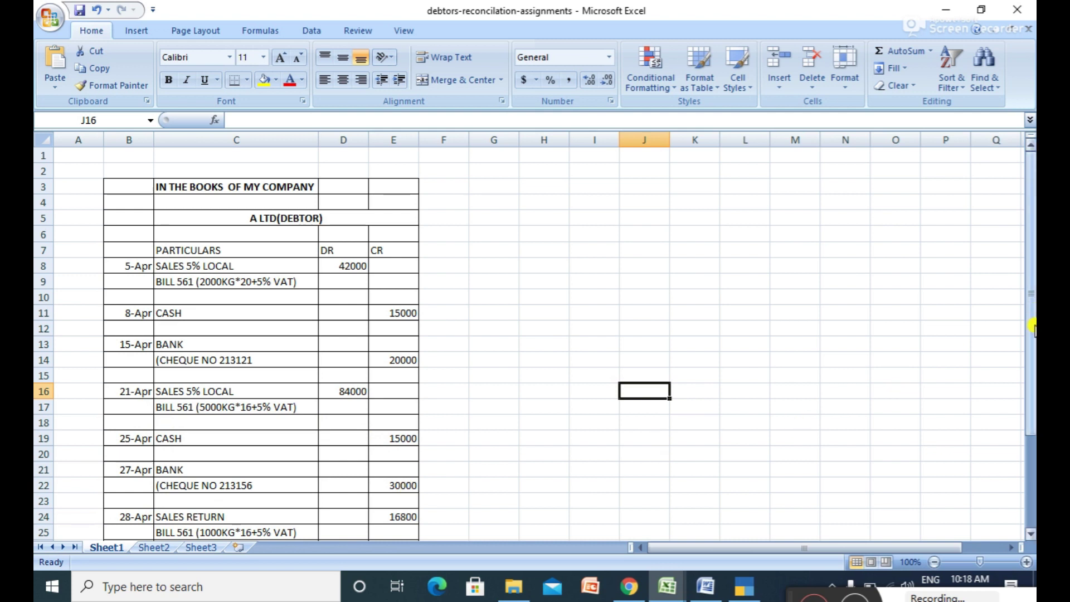
drag(1031, 337, 1032, 385)
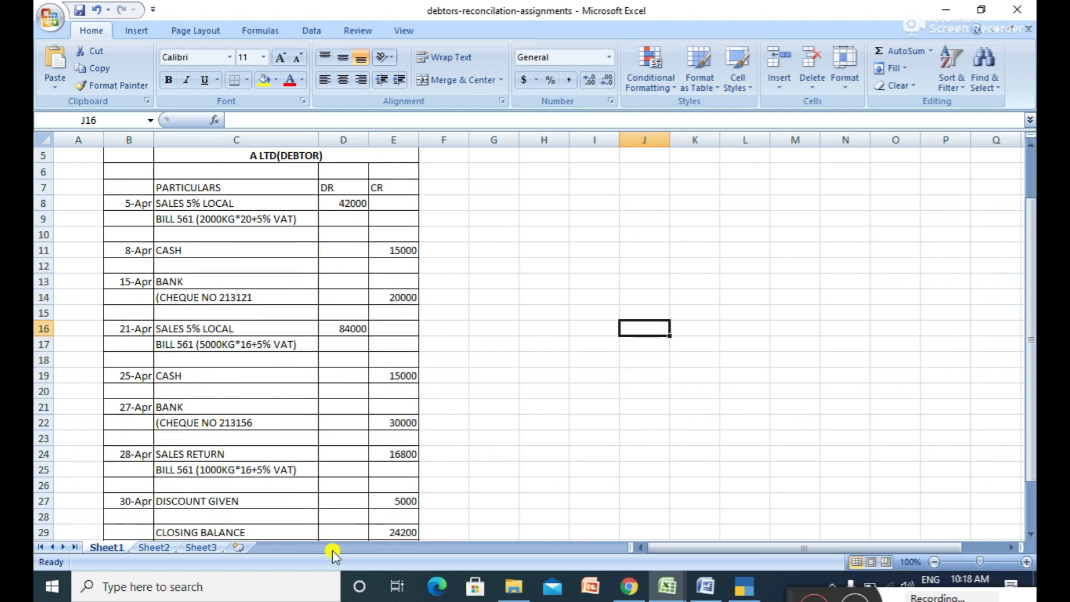
click(164, 548)
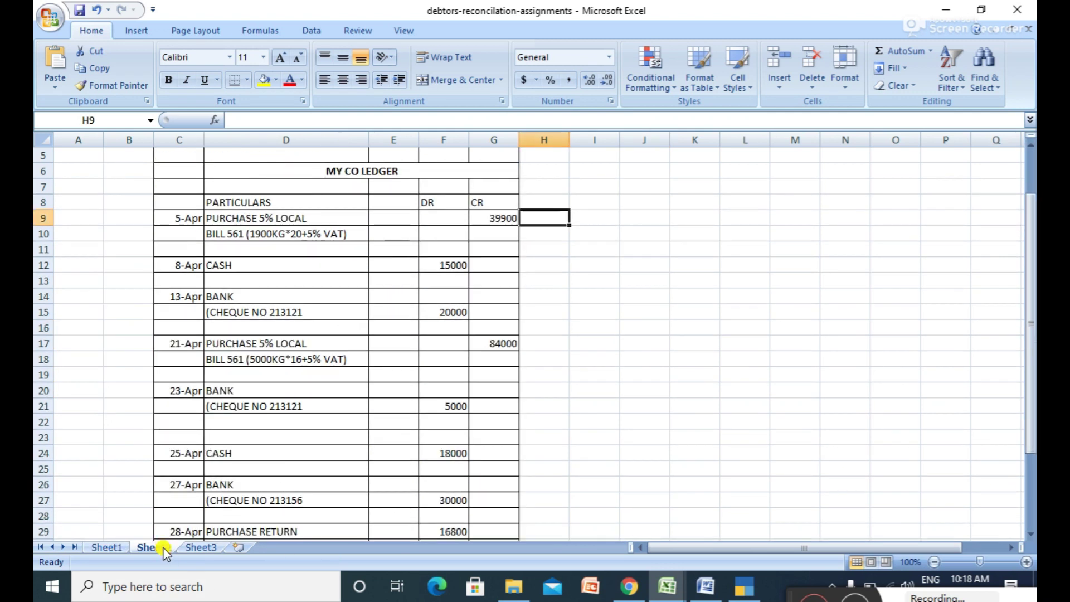
drag(1031, 280, 1031, 354)
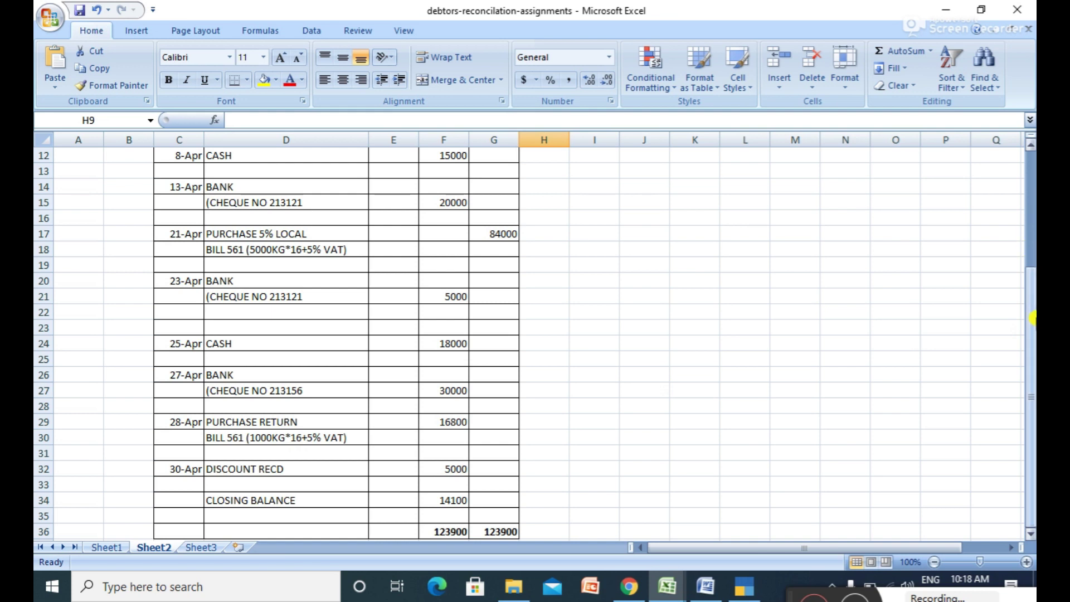
drag(1031, 315, 1033, 339)
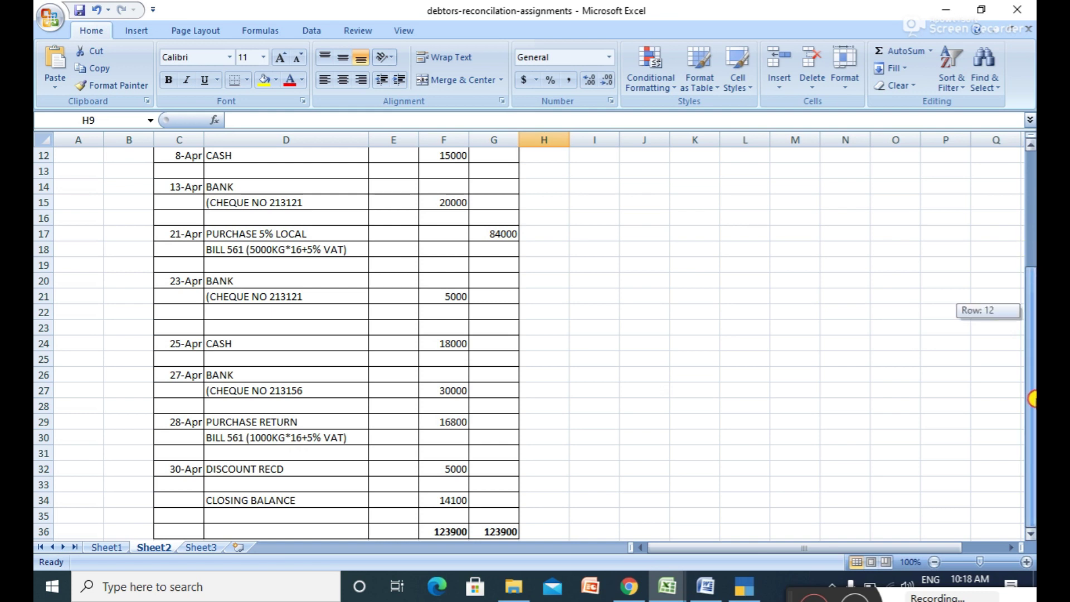
drag(1031, 398, 1030, 399)
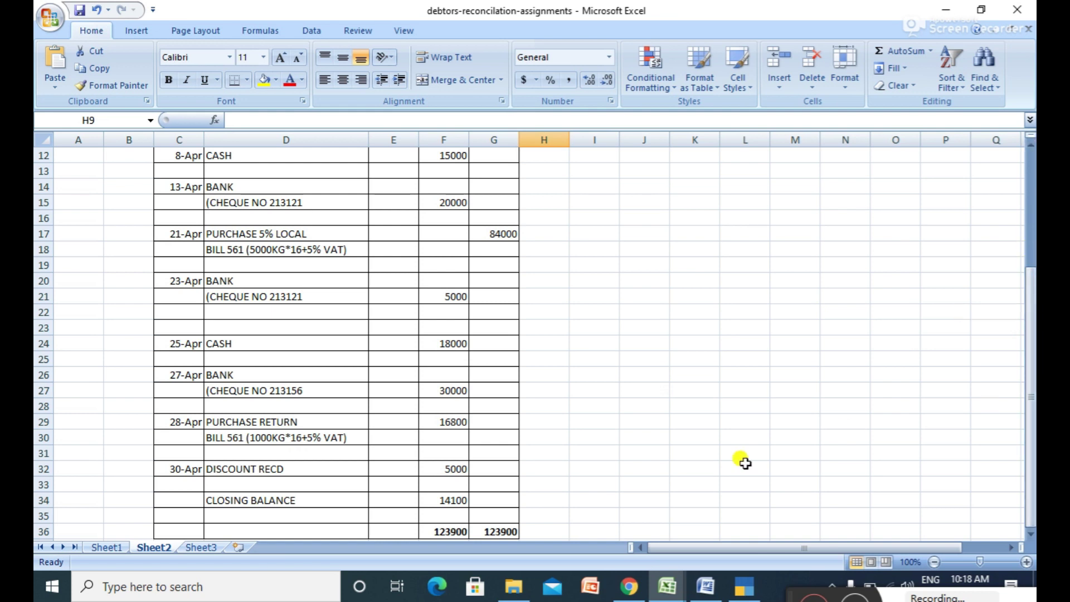
Compare the closing balances and totals of Sheet1 and Sheet2, and open the vendor reconciliation format on Sheet3.
click(121, 548)
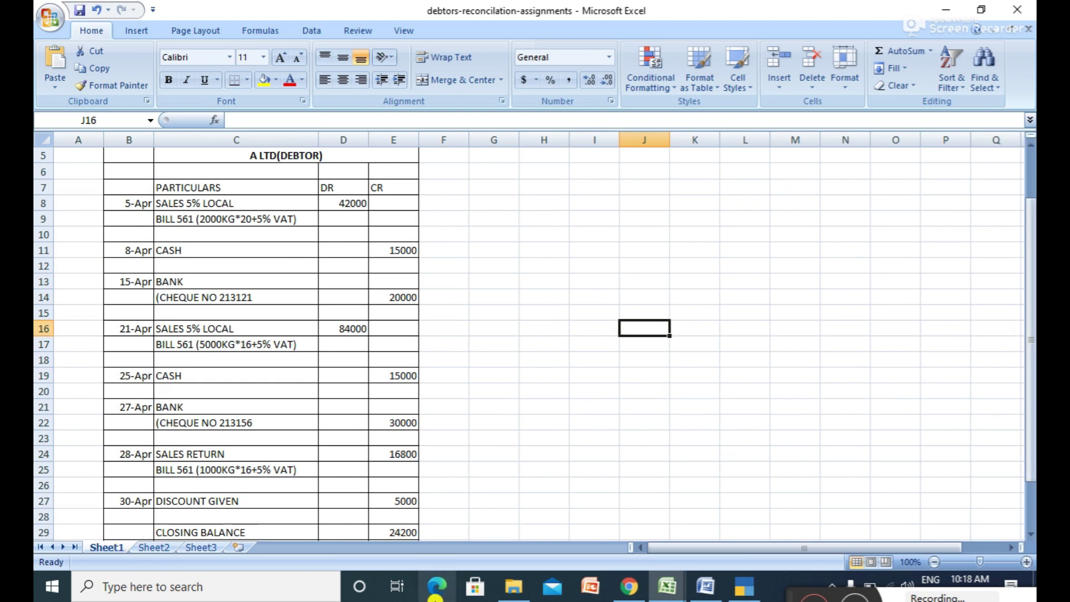
drag(1031, 286, 1032, 297)
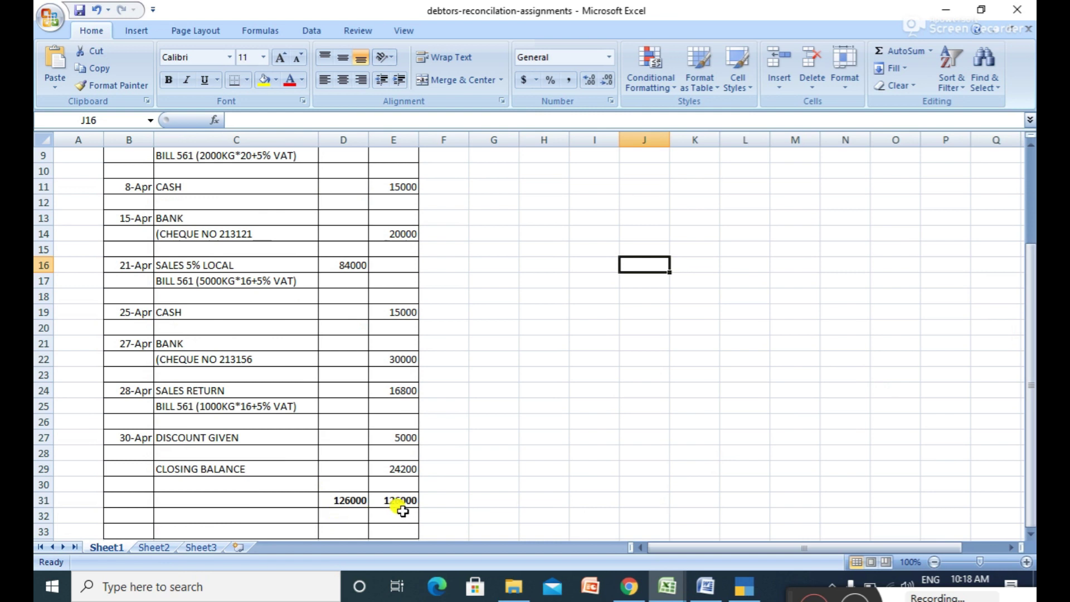
click(154, 547)
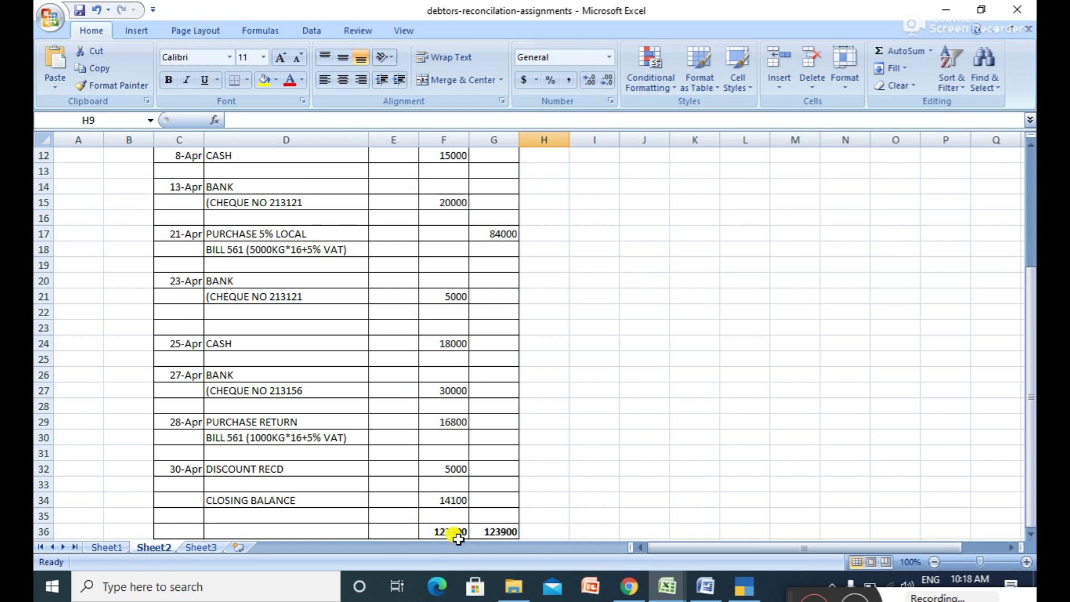
drag(1032, 328, 1032, 328)
click(211, 549)
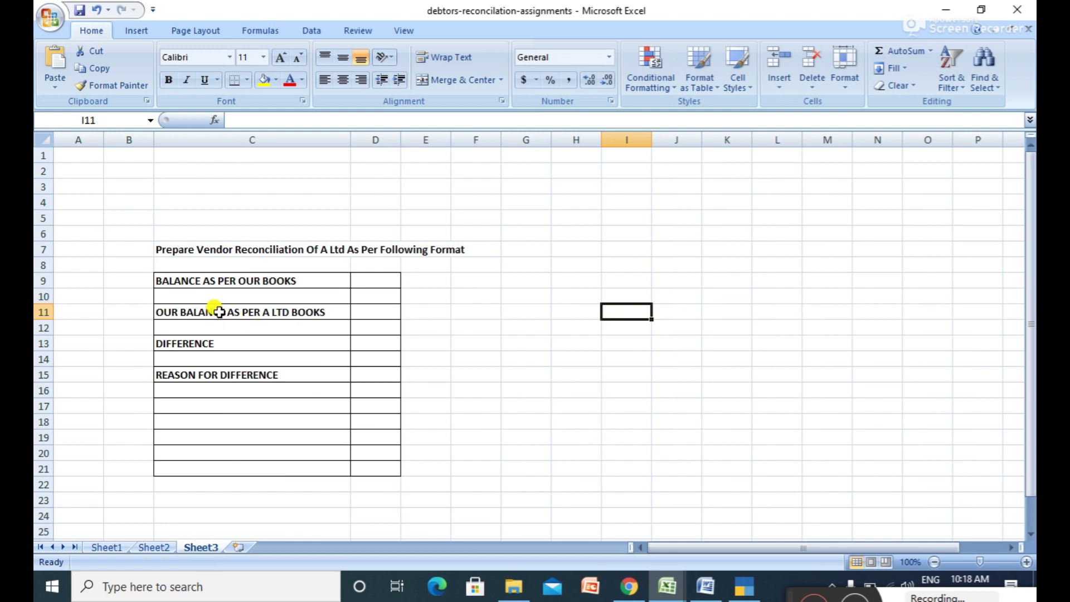
Enter Sheet1's ledger total, 126000, as the BALANCE AS PER OUR BOOKS in cell D9 of Sheet3.
click(363, 284)
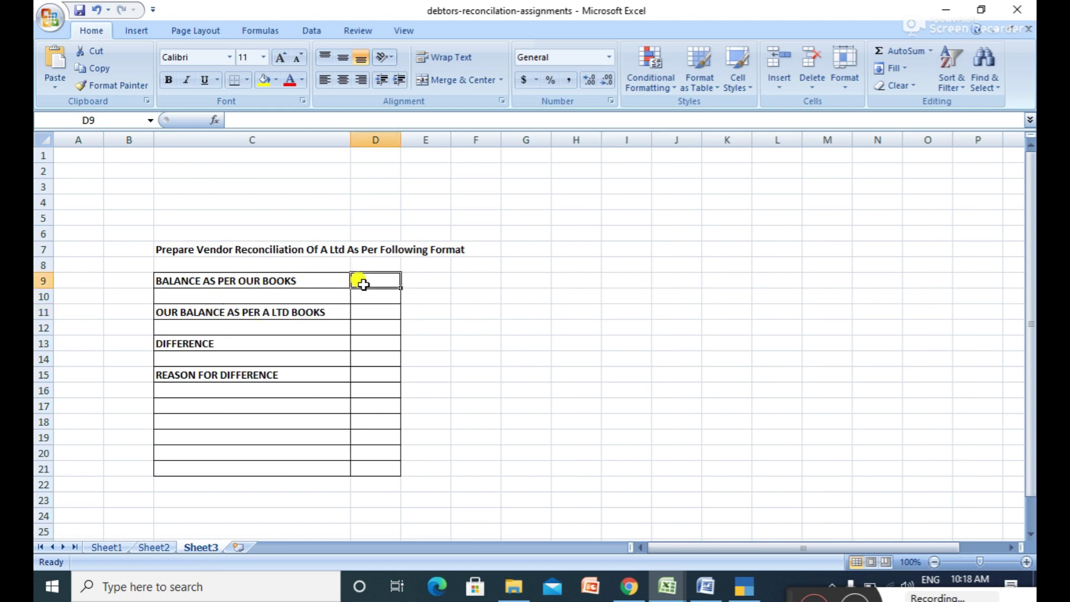
click(114, 548)
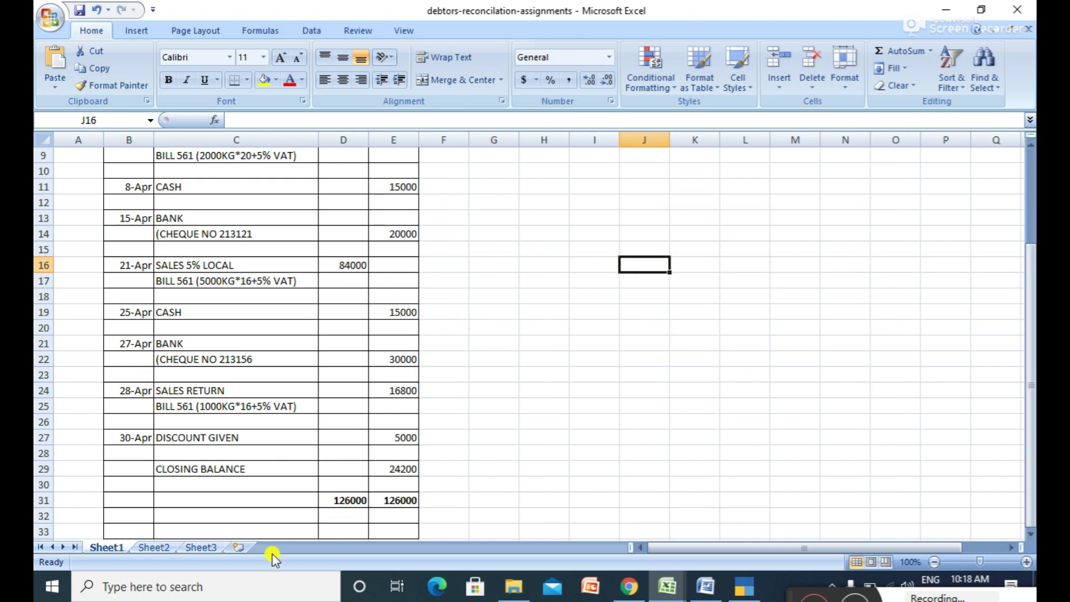
click(336, 502)
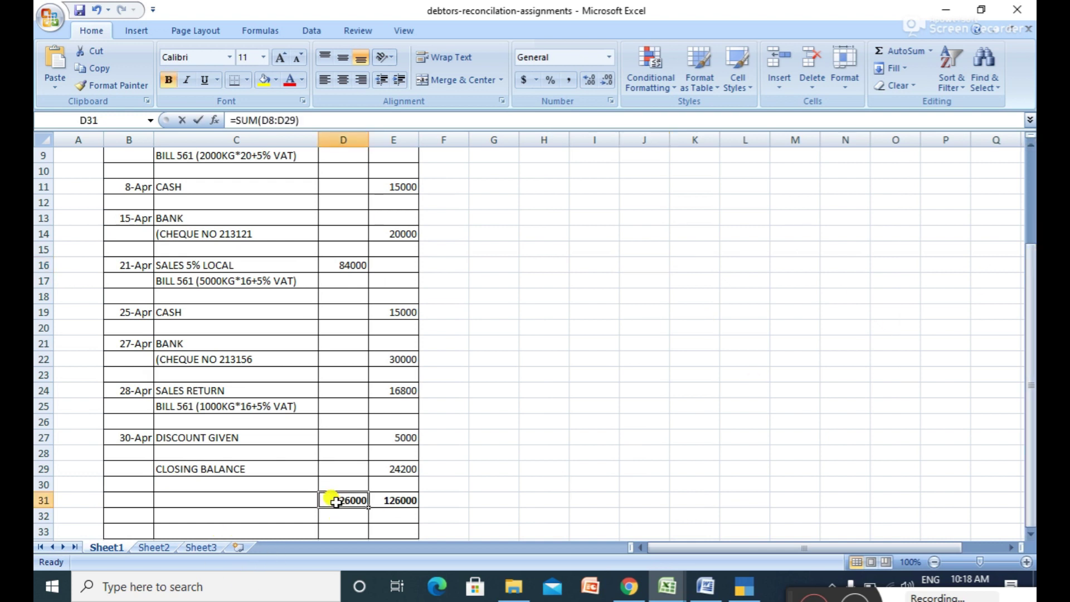
double_click(337, 502)
click(469, 494)
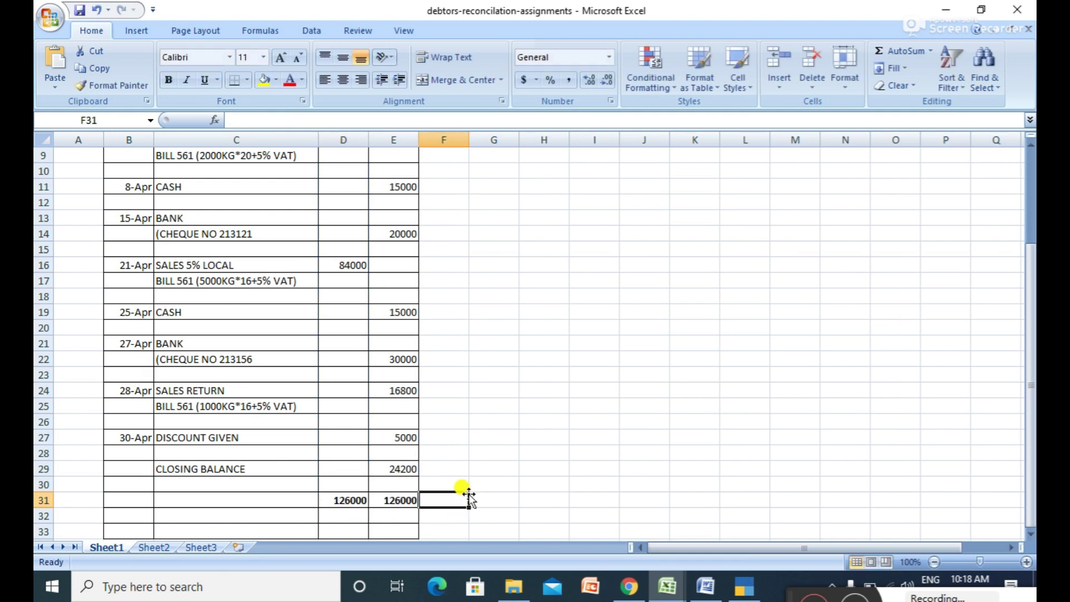
click(201, 549)
text(12)
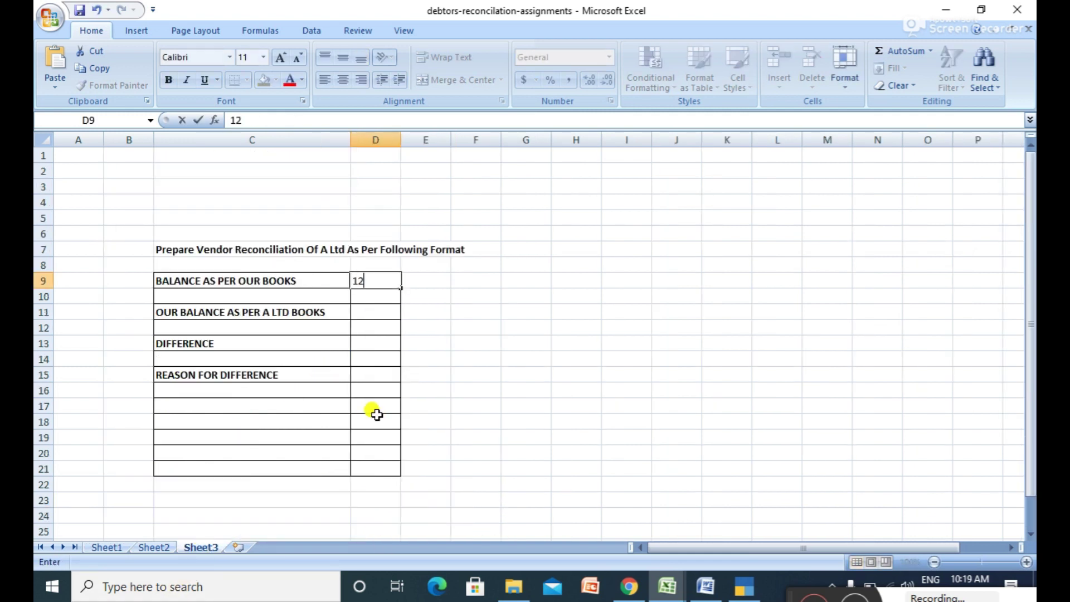
text(6000)
Enter Sheet2's ledger total, 123900, as OUR BALANCE AS PER A LTD BOOKS in cell D11 of Sheet3.
click(375, 313)
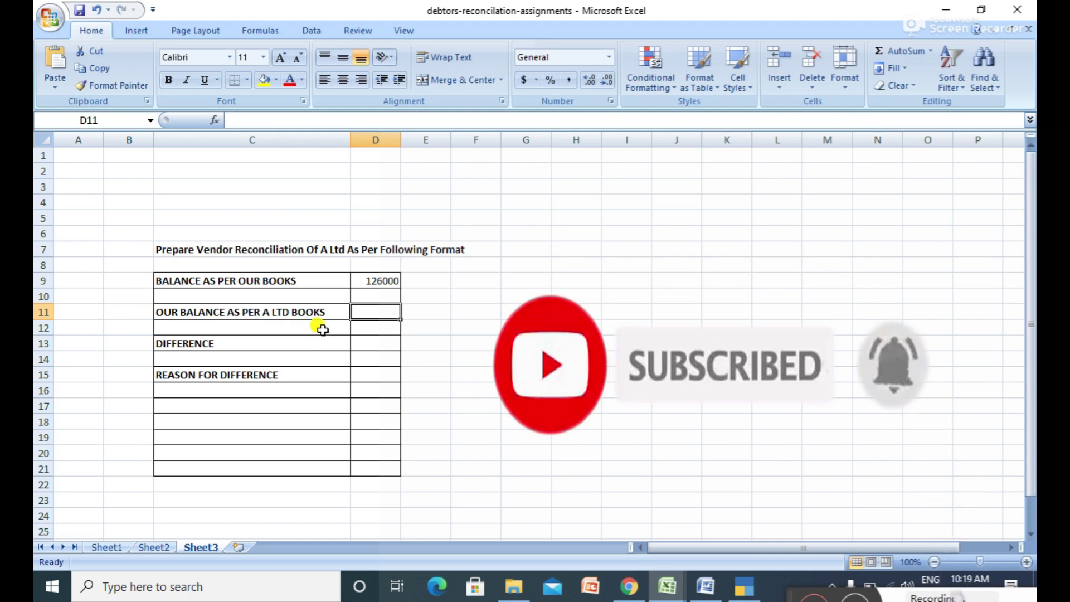
click(159, 547)
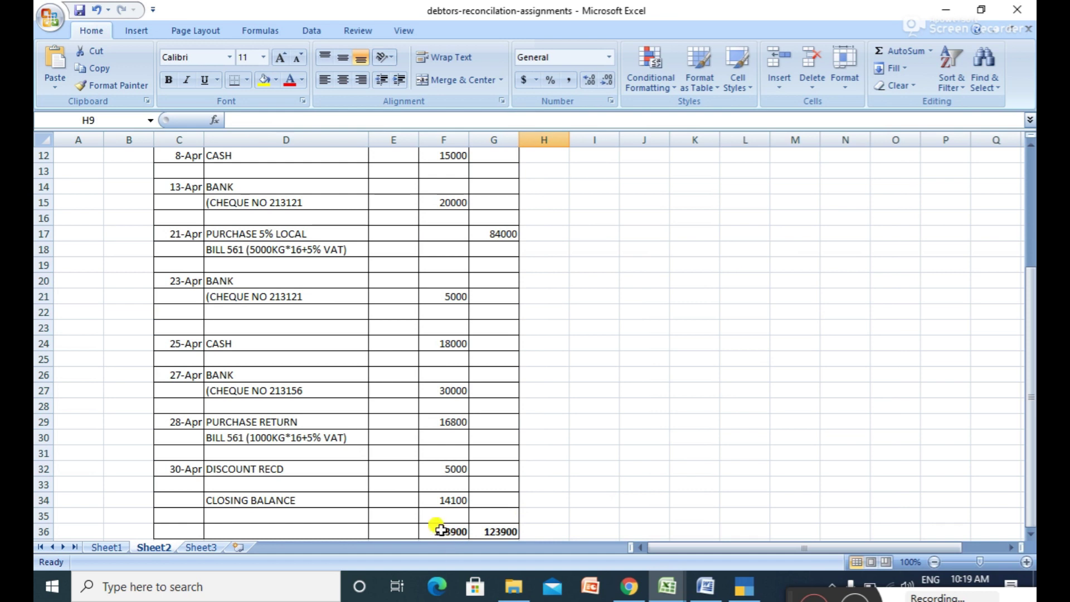
click(199, 547)
text(1)
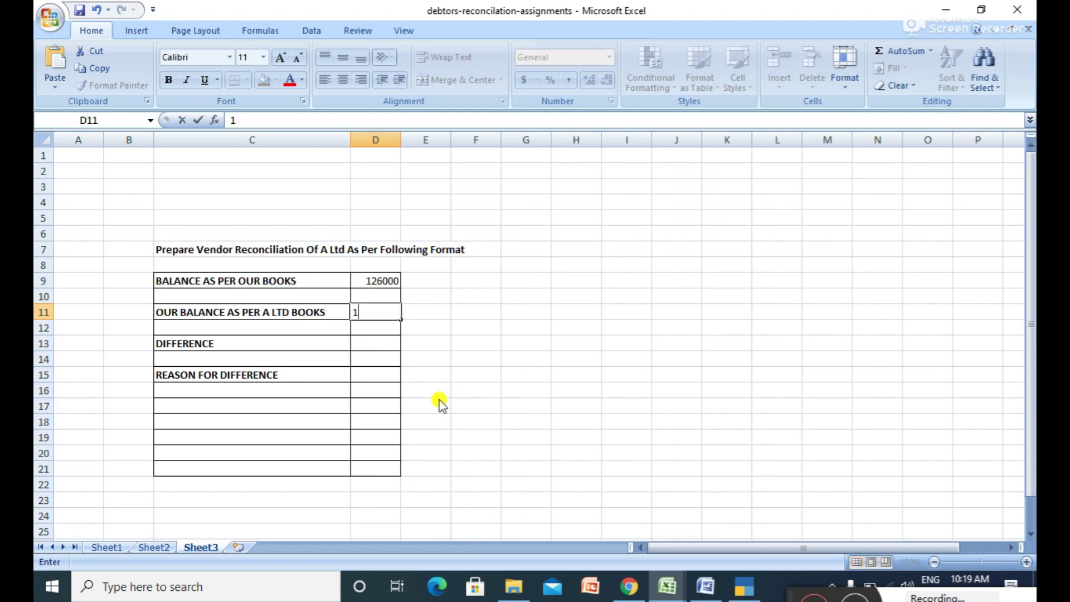
text(23900)
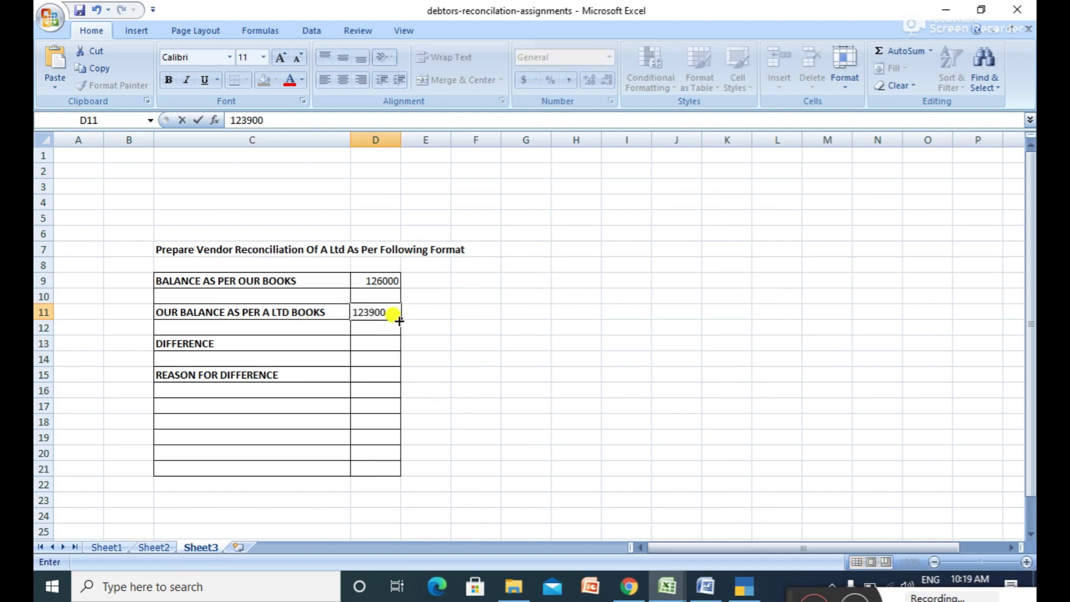
click(375, 280)
click(384, 311)
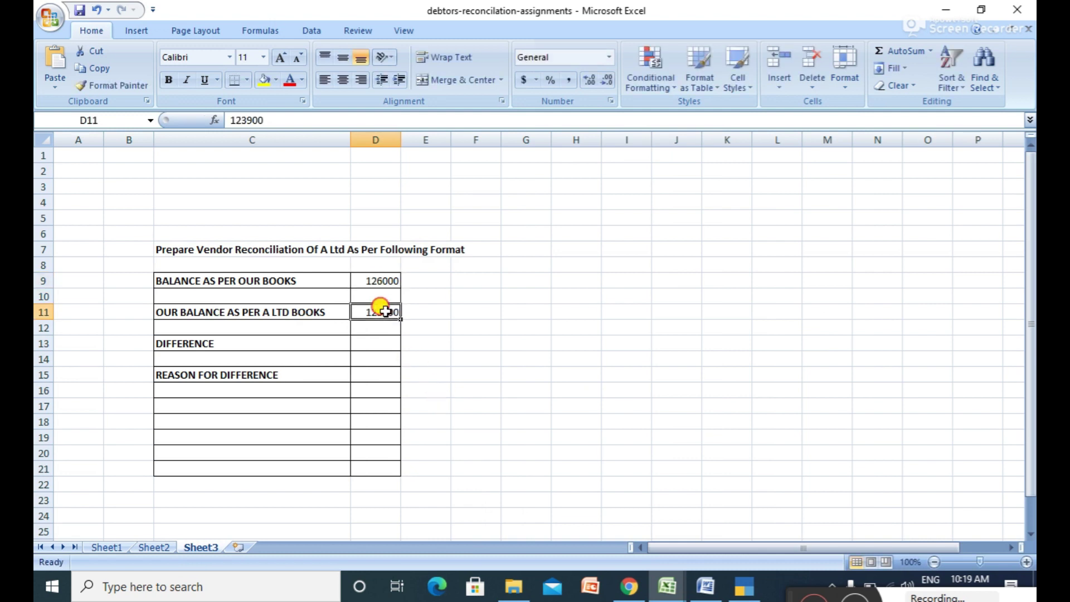
Calculate the DIFFERENCE in cell D13 with the formula =D9-D11.
click(382, 343)
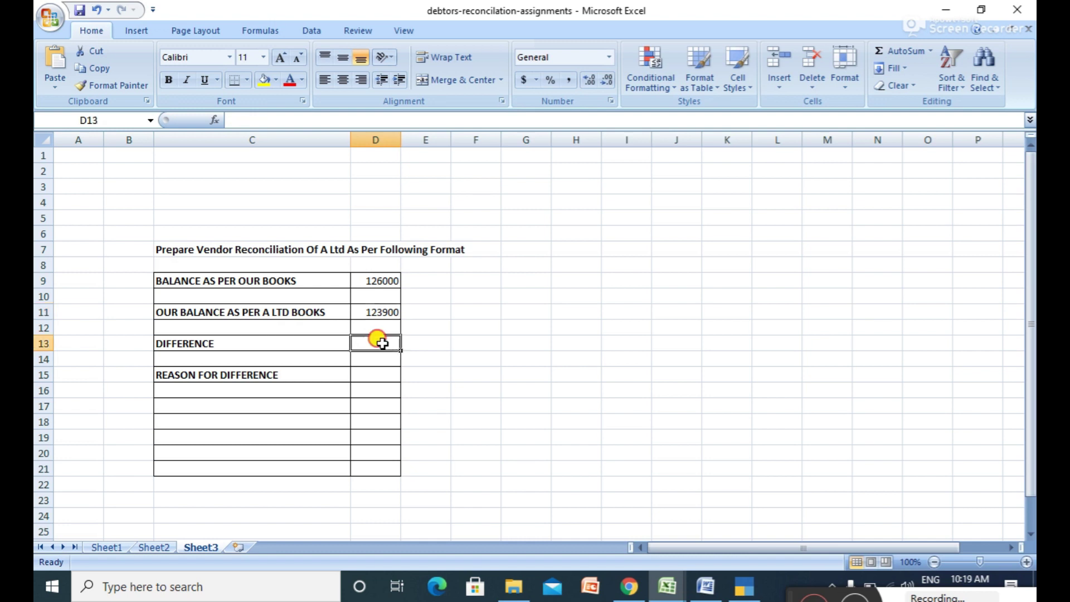
text(=)
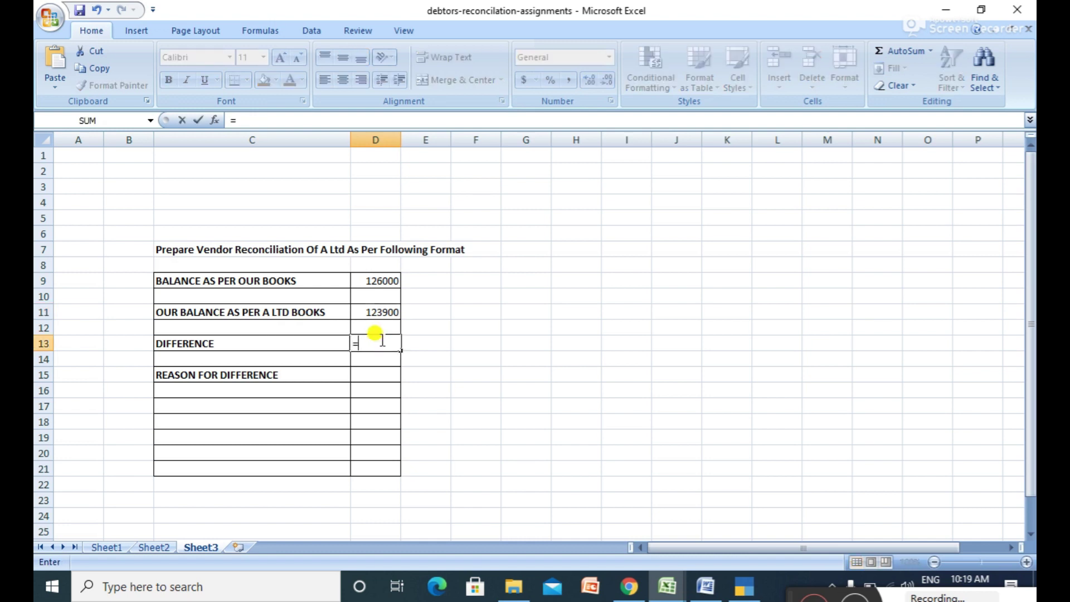
click(372, 284)
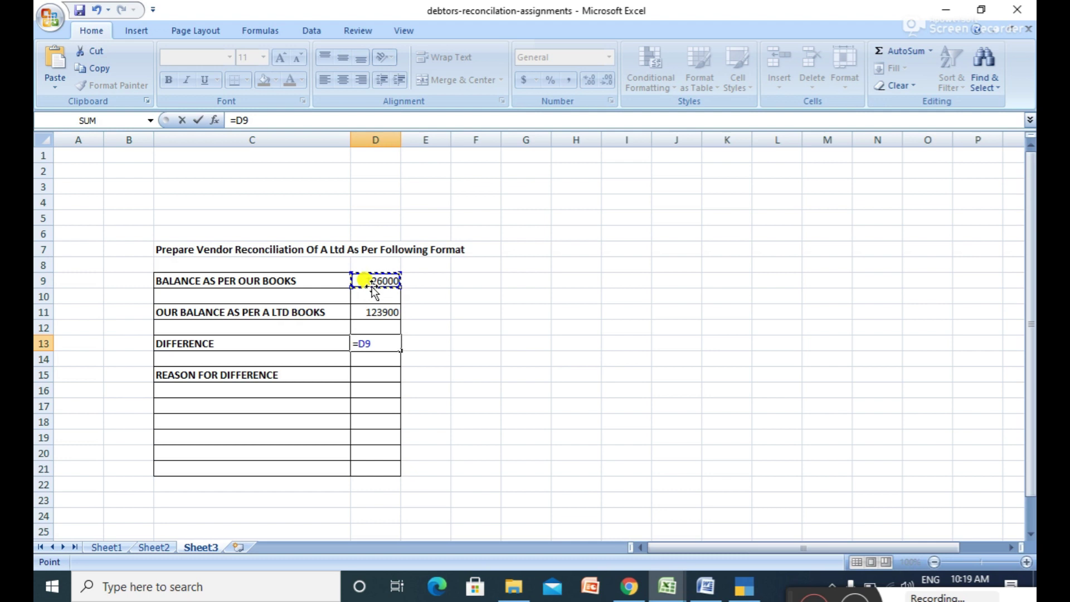
text(-)
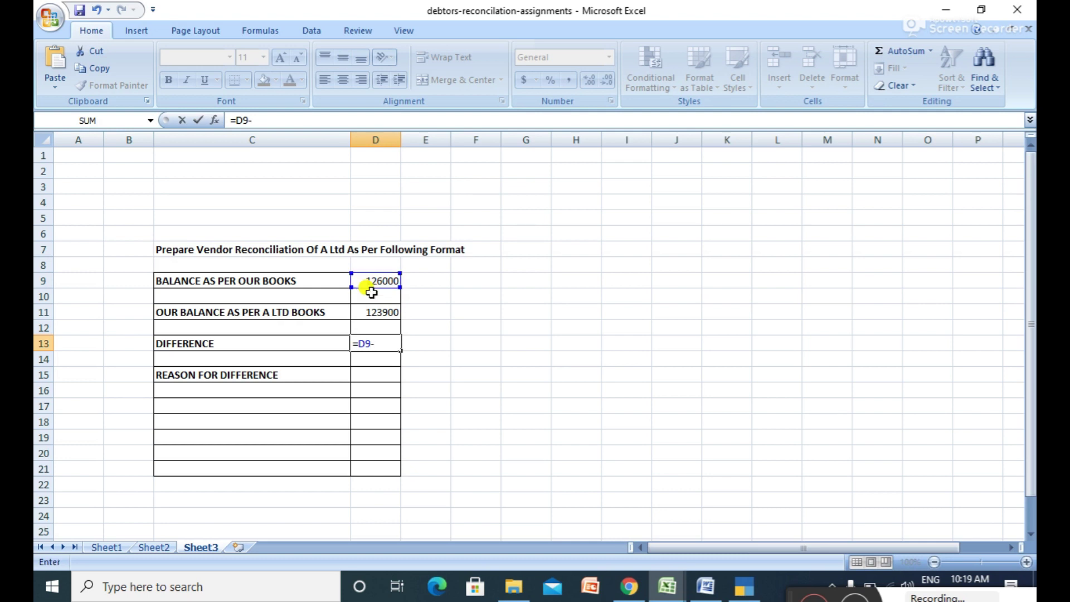
click(371, 310)
key(Return)
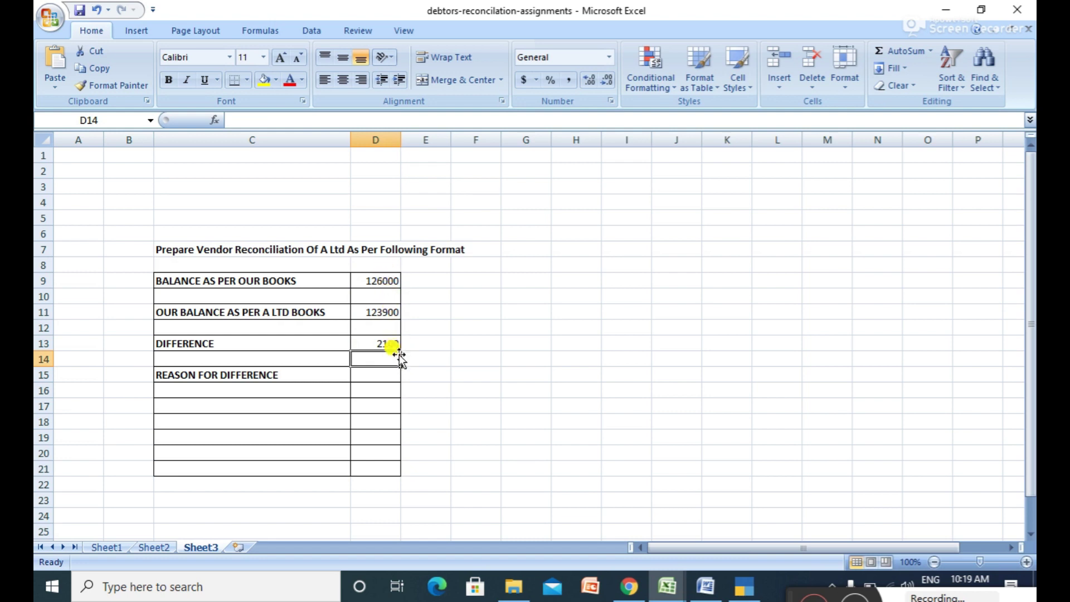
Compare the 5-Apr bill 561 entries on Sheet1 and Sheet2 for the reason behind the difference, and return to Sheet3.
click(386, 373)
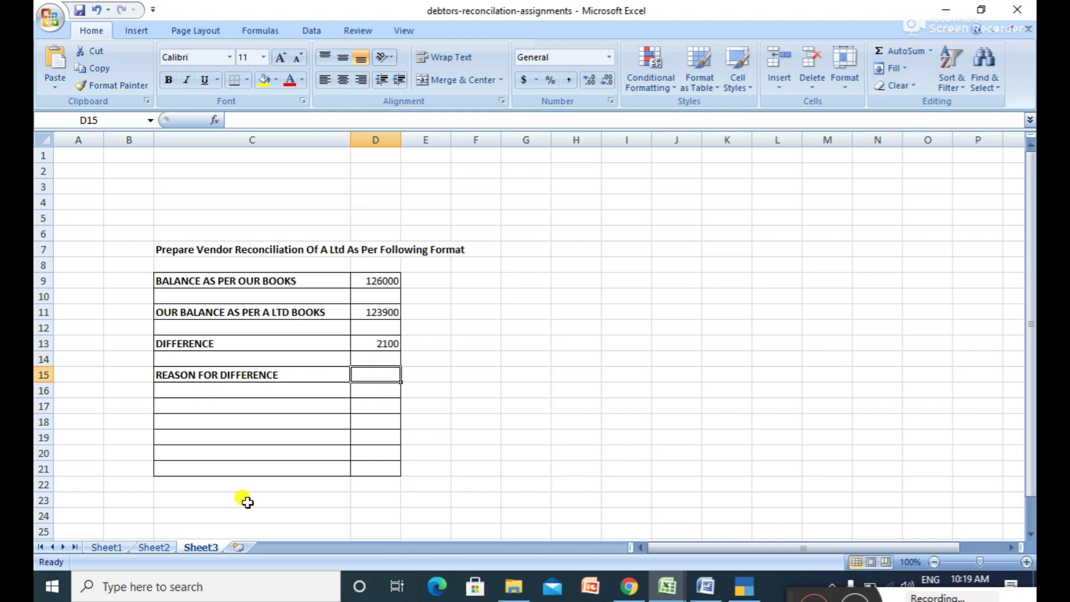
click(151, 548)
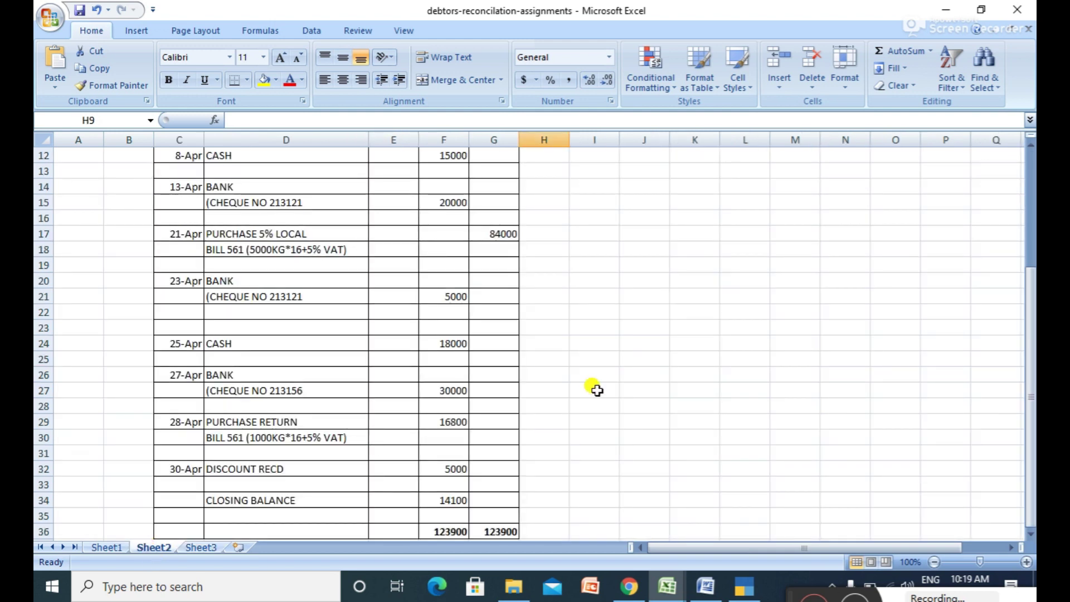
drag(1029, 256, 1031, 338)
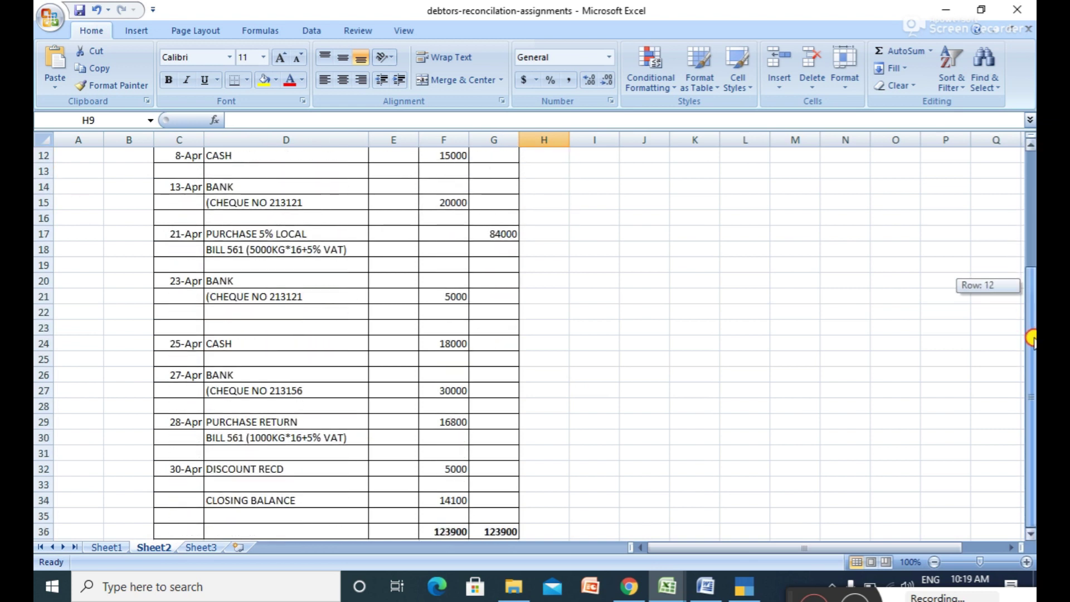
drag(1031, 387, 1031, 391)
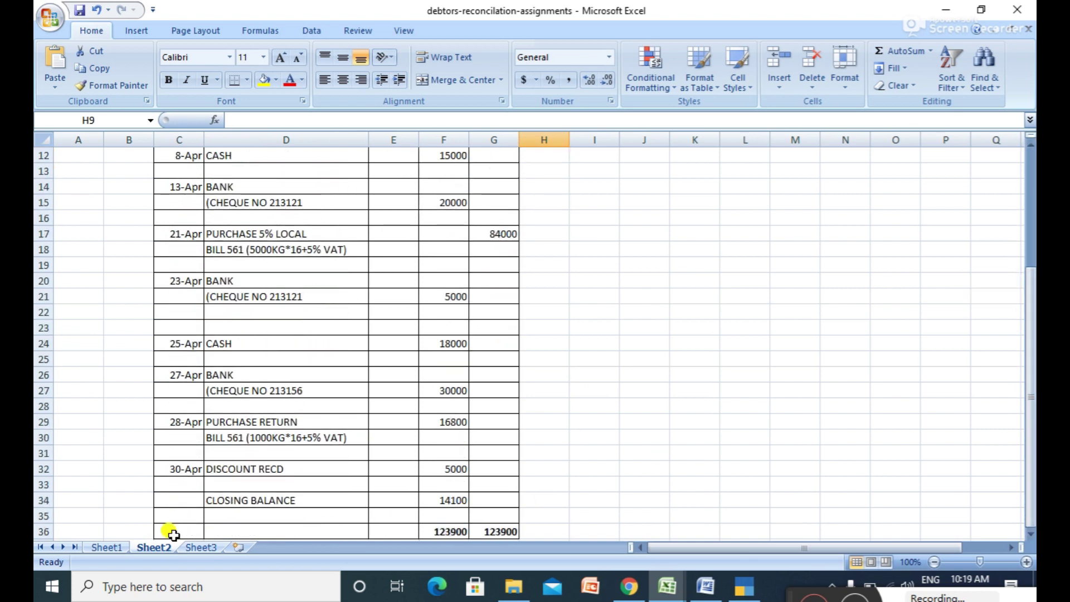
click(111, 547)
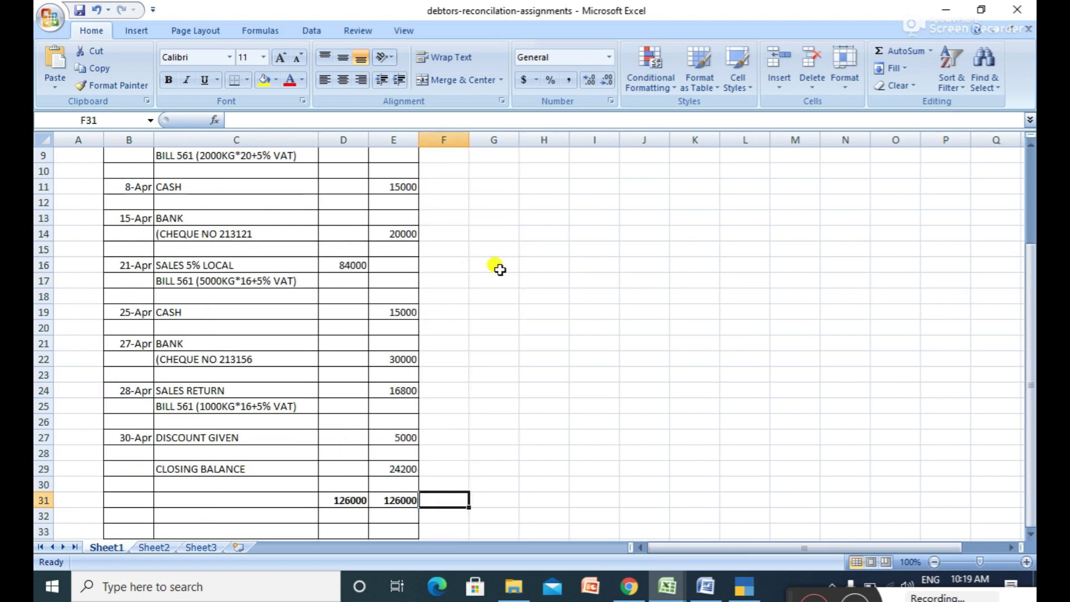
drag(1030, 301, 1029, 215)
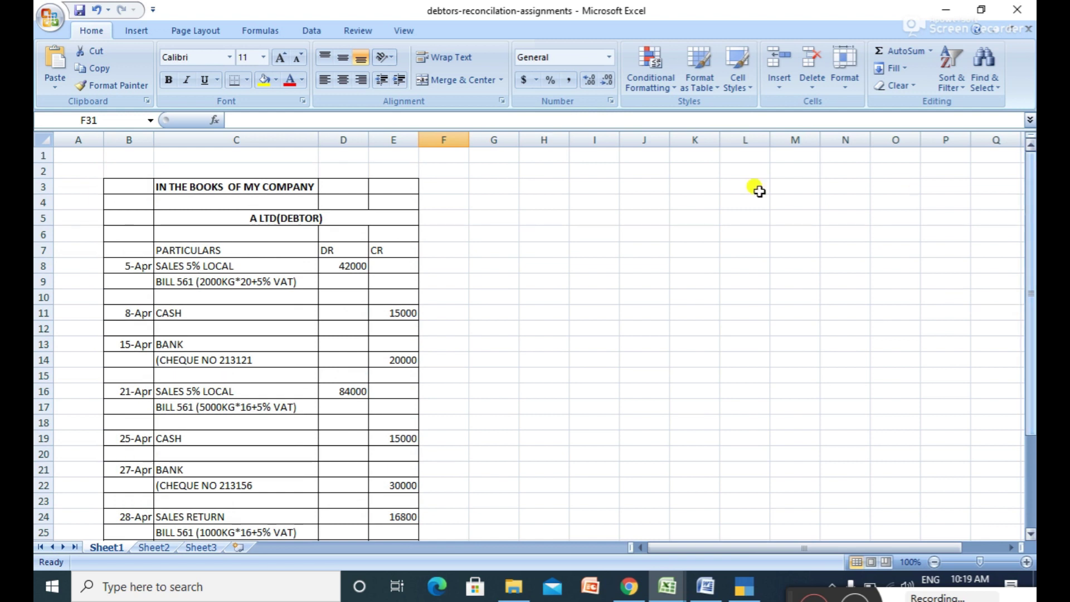
click(505, 249)
click(473, 264)
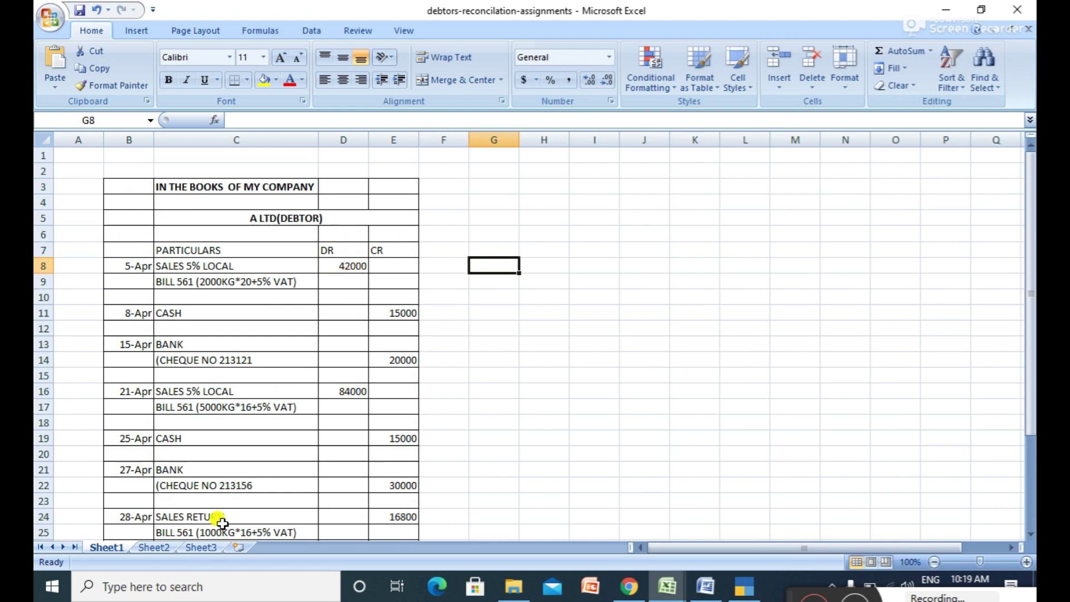
click(151, 548)
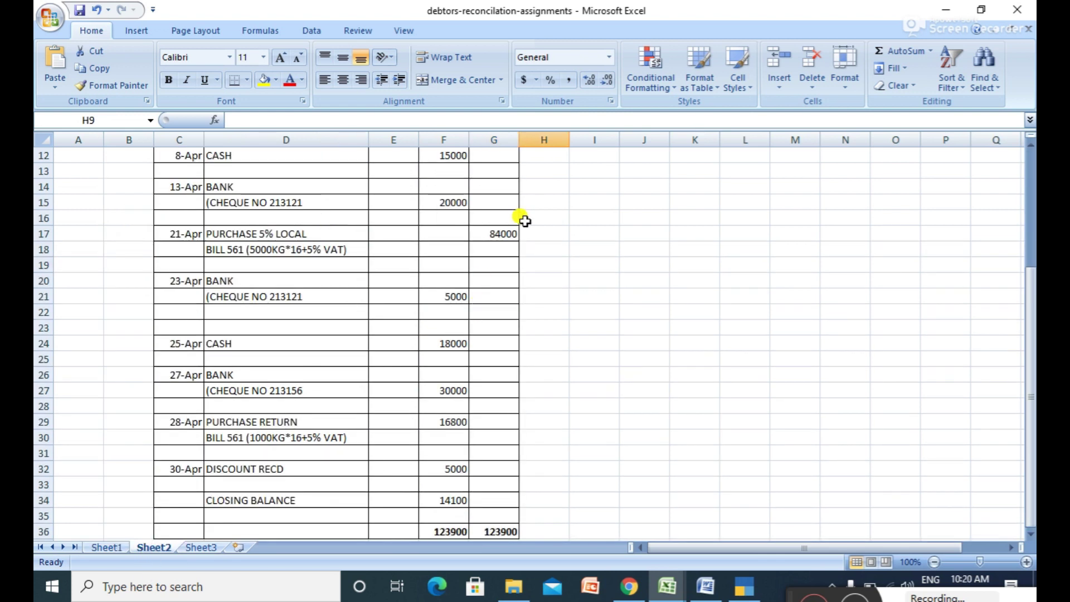
drag(1029, 282, 1023, 199)
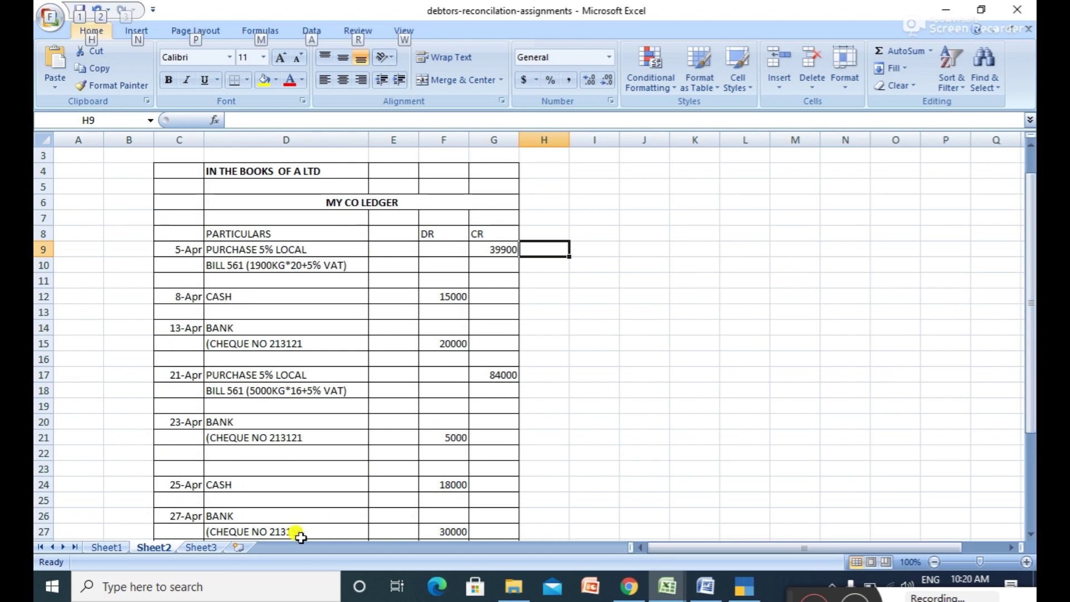
click(205, 548)
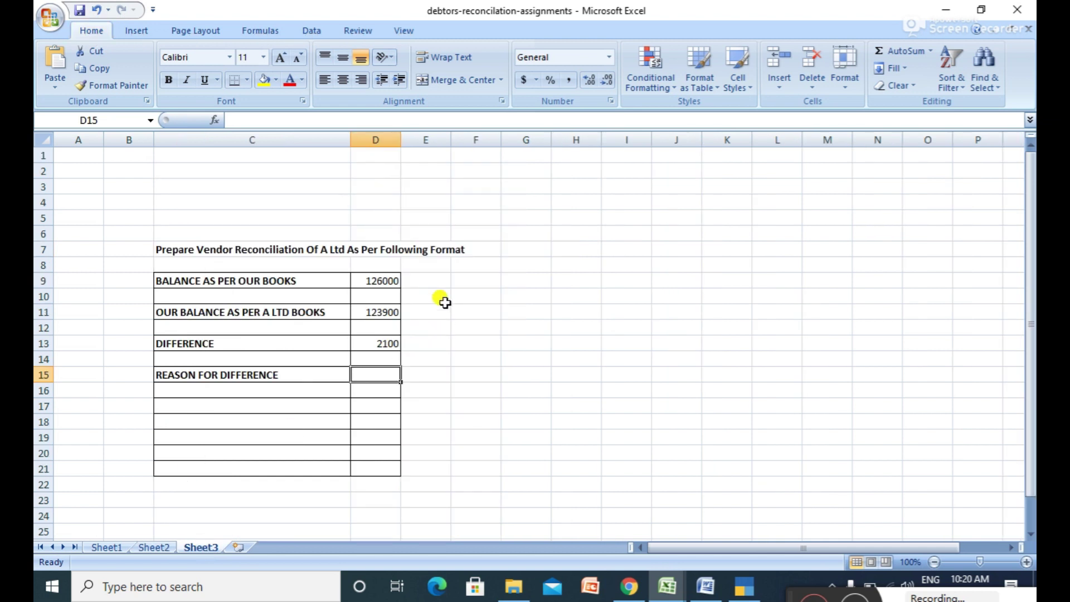
click(472, 373)
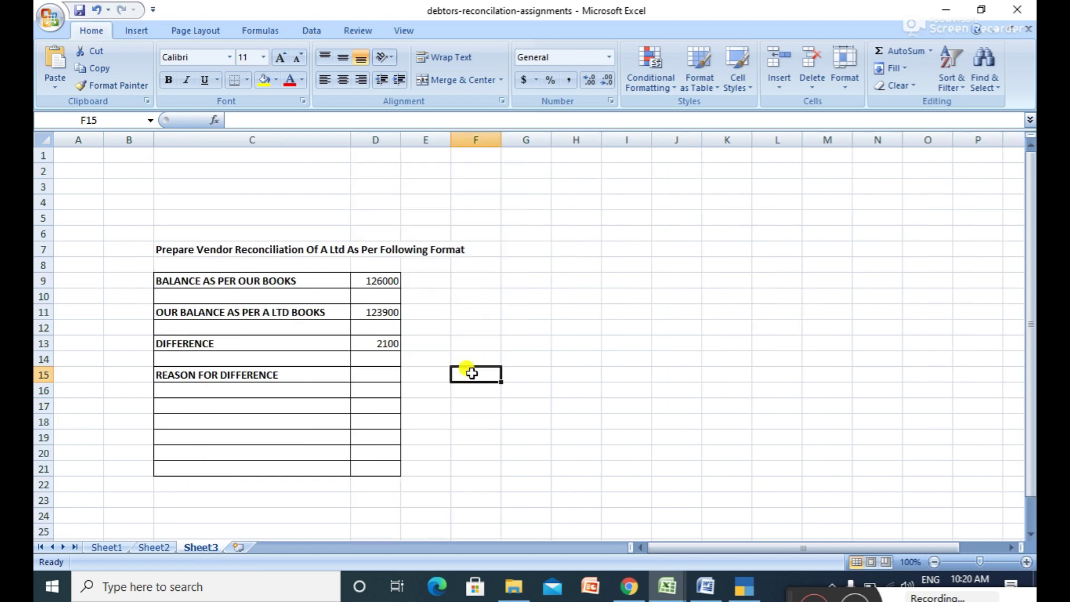
text(salse -)
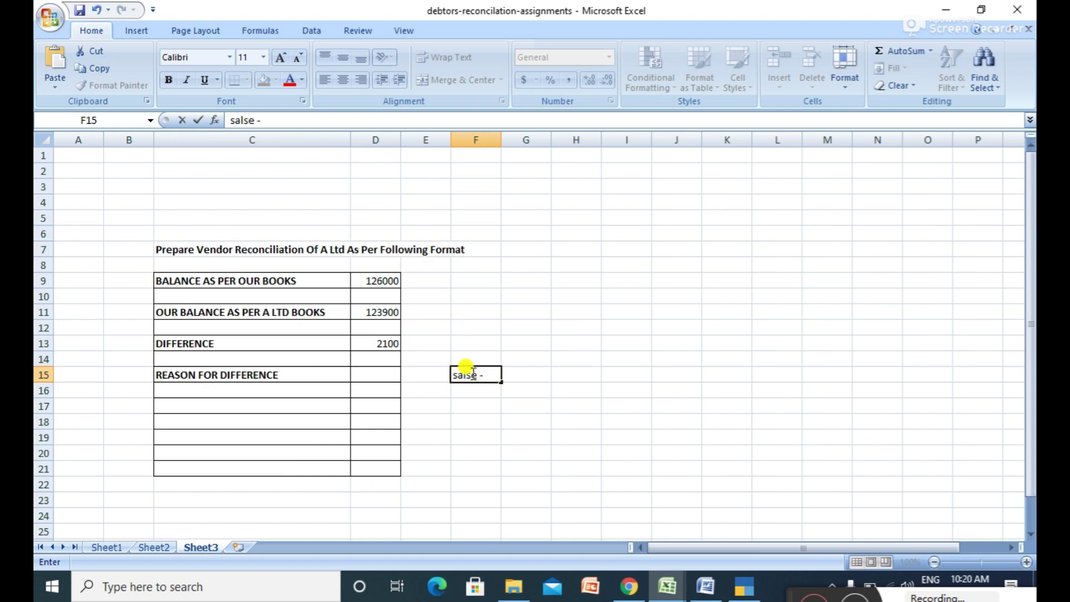
click(107, 547)
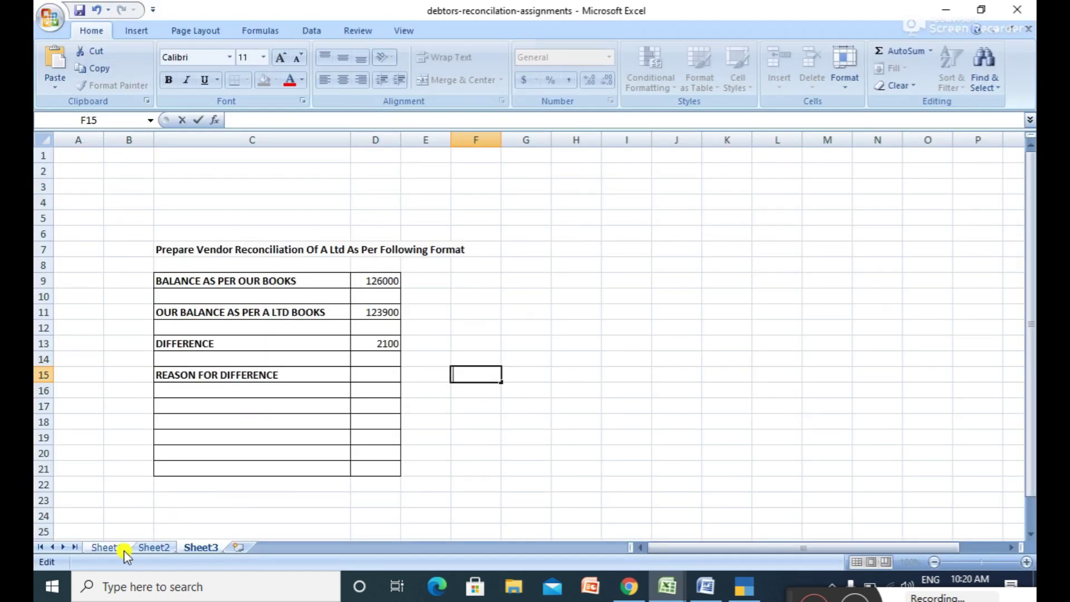
click(106, 547)
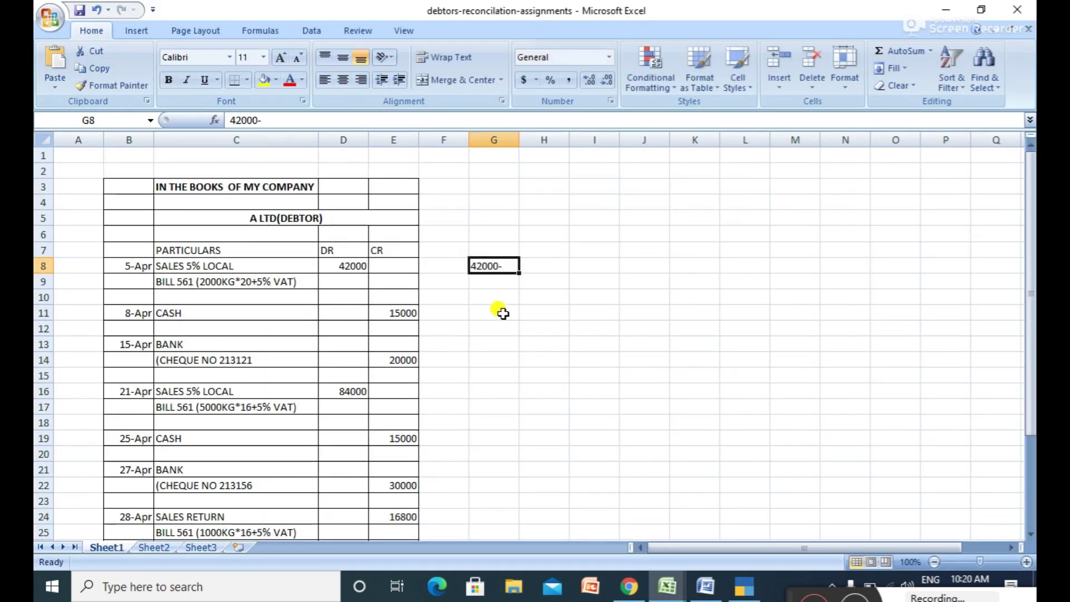
click(471, 375)
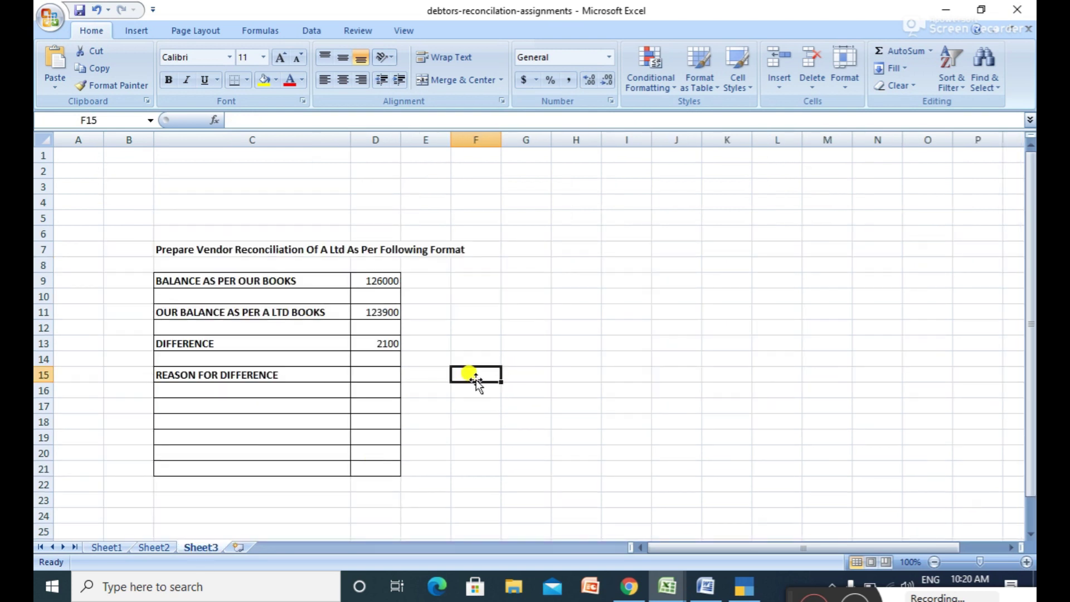
text(42000)
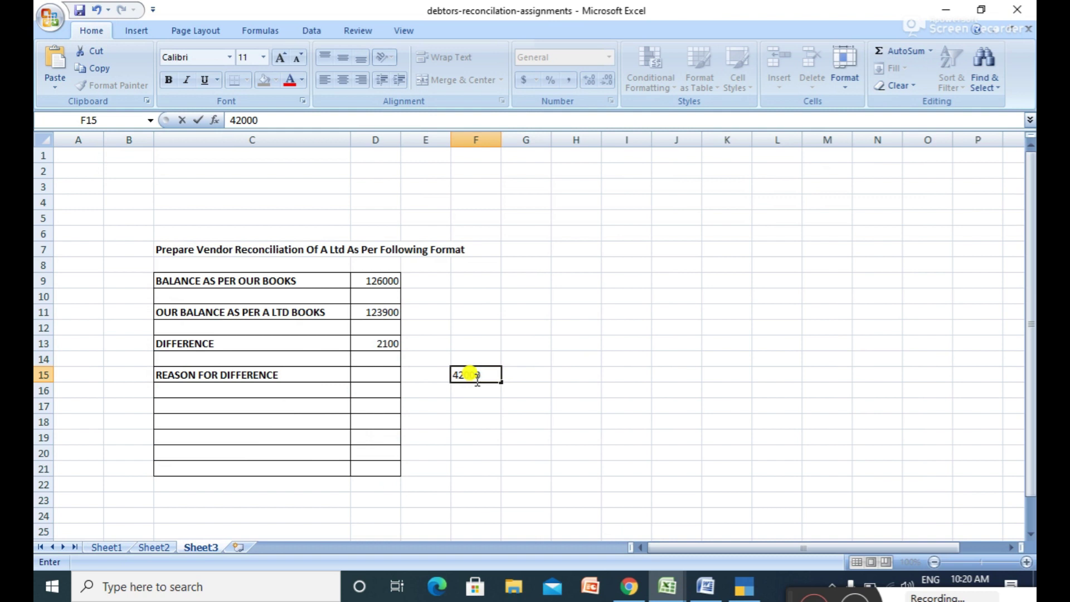
text(-)
click(162, 547)
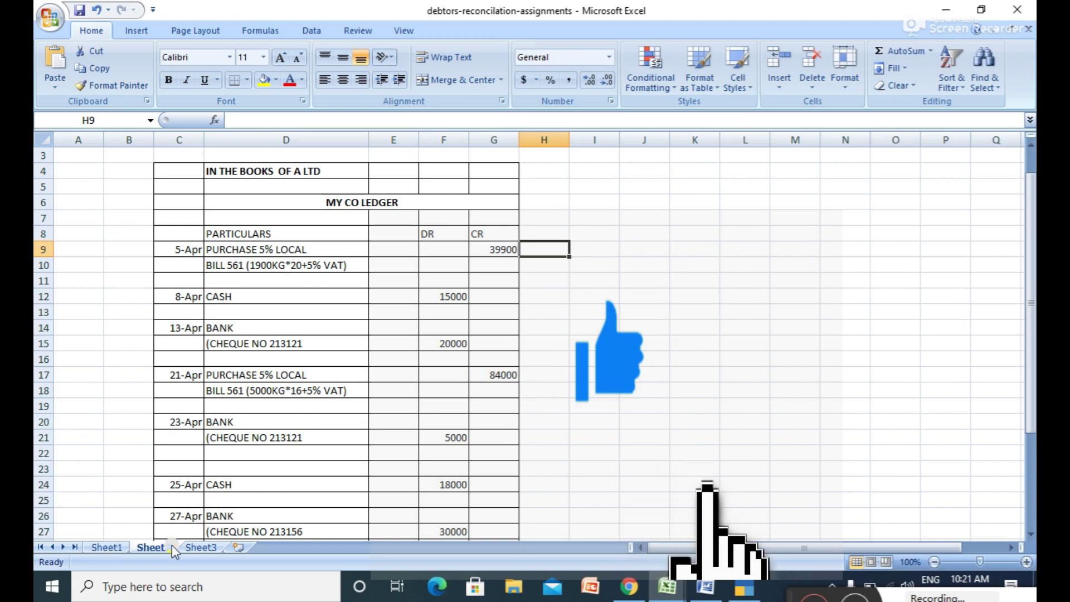
click(188, 549)
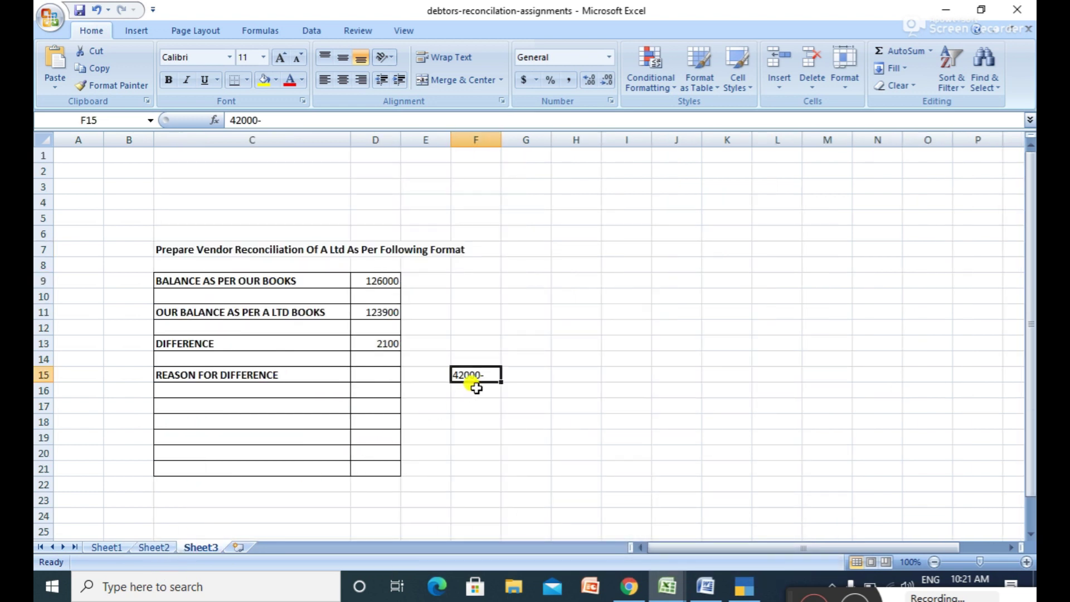
double_click(488, 372)
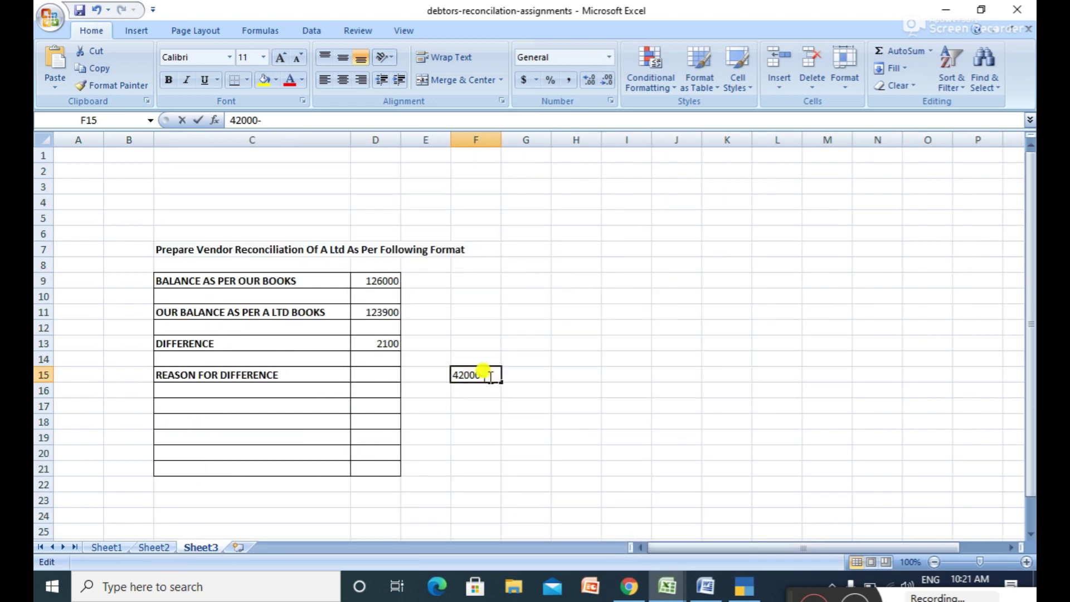
text(393)
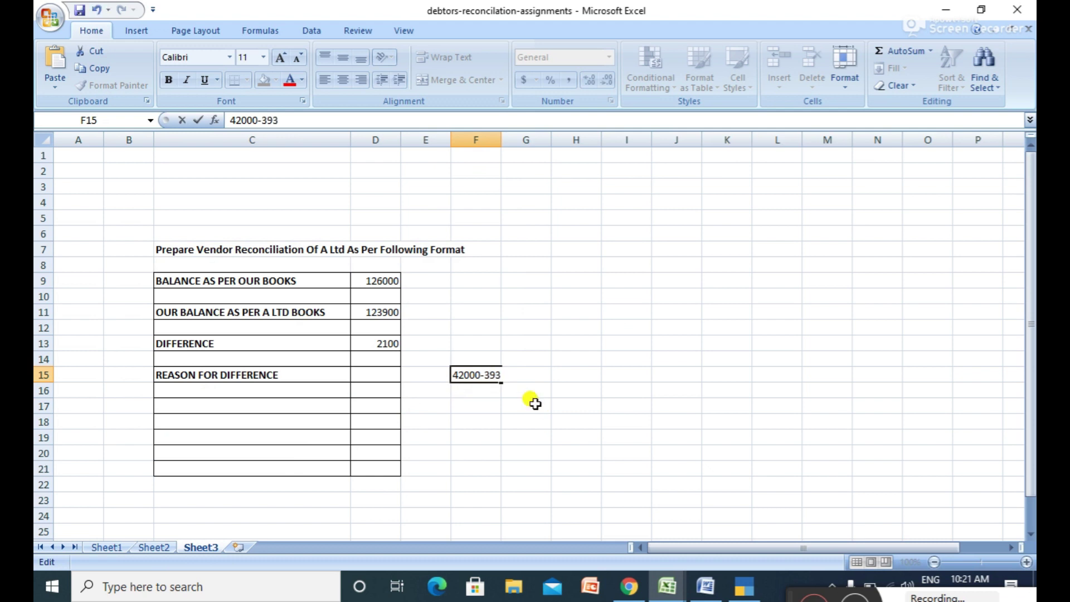
key(BackSpace)
text(900)
key(Return)
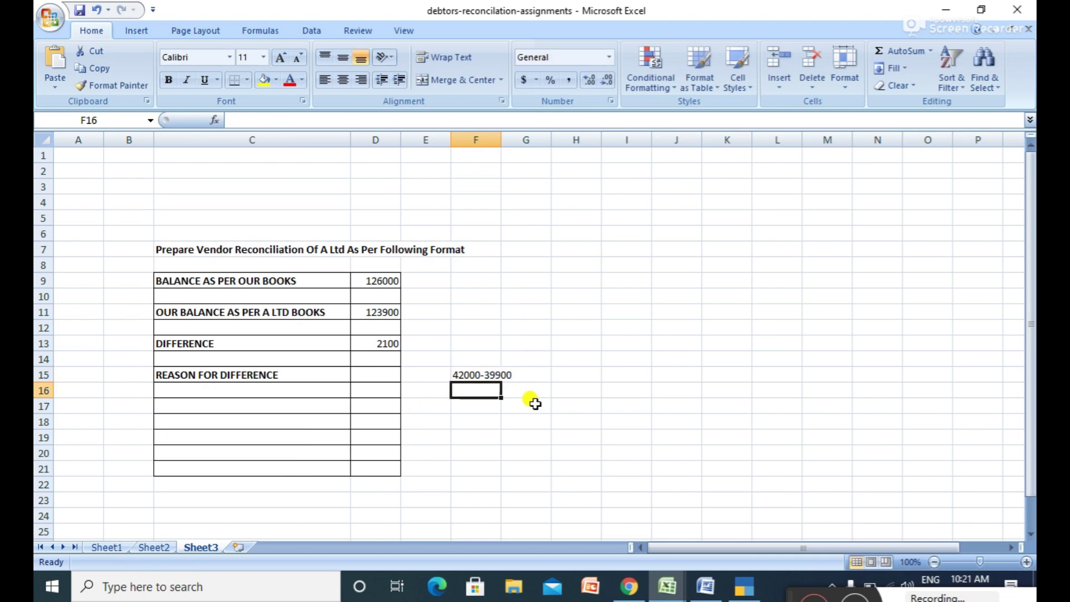
click(484, 375)
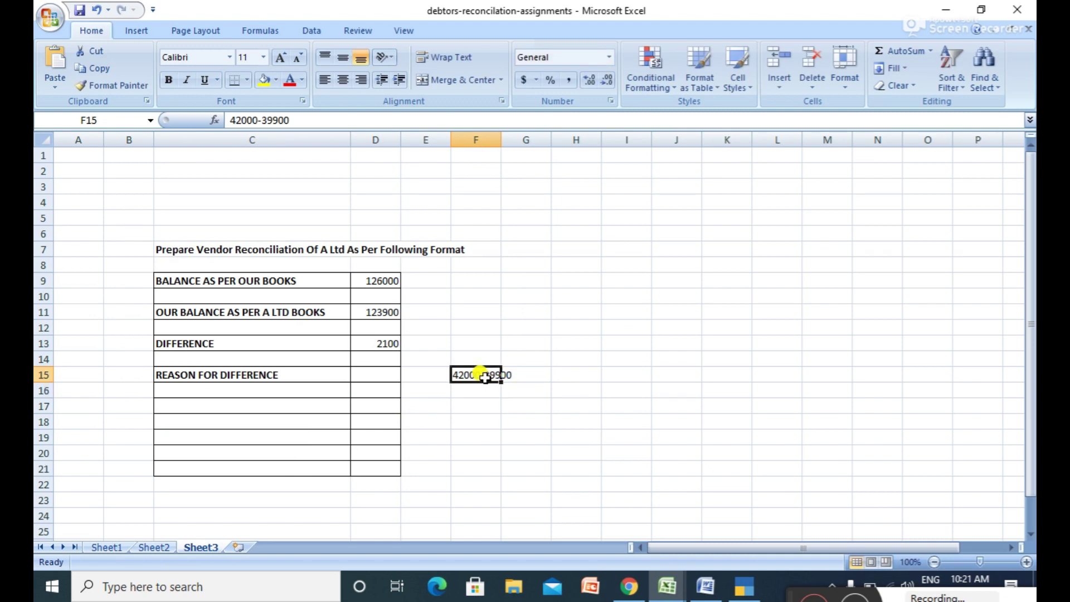
click(232, 120)
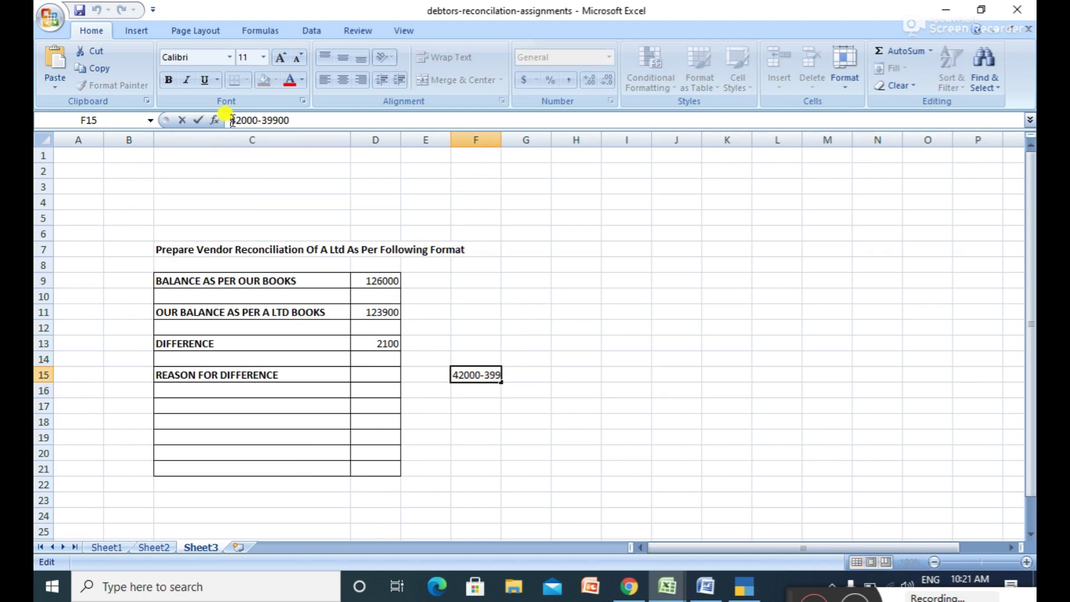
text(=)
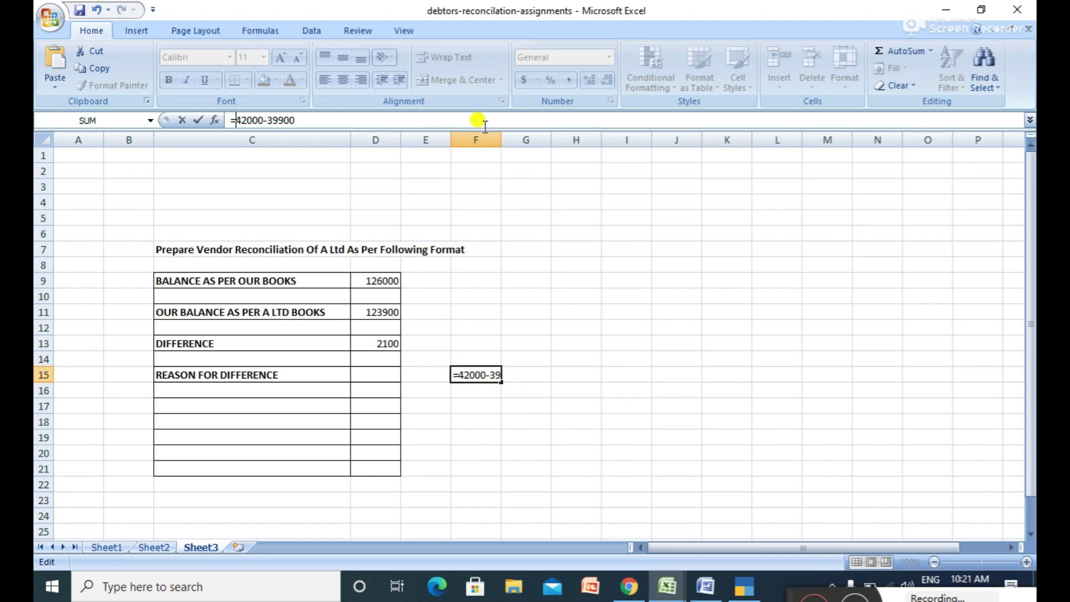
key(Return)
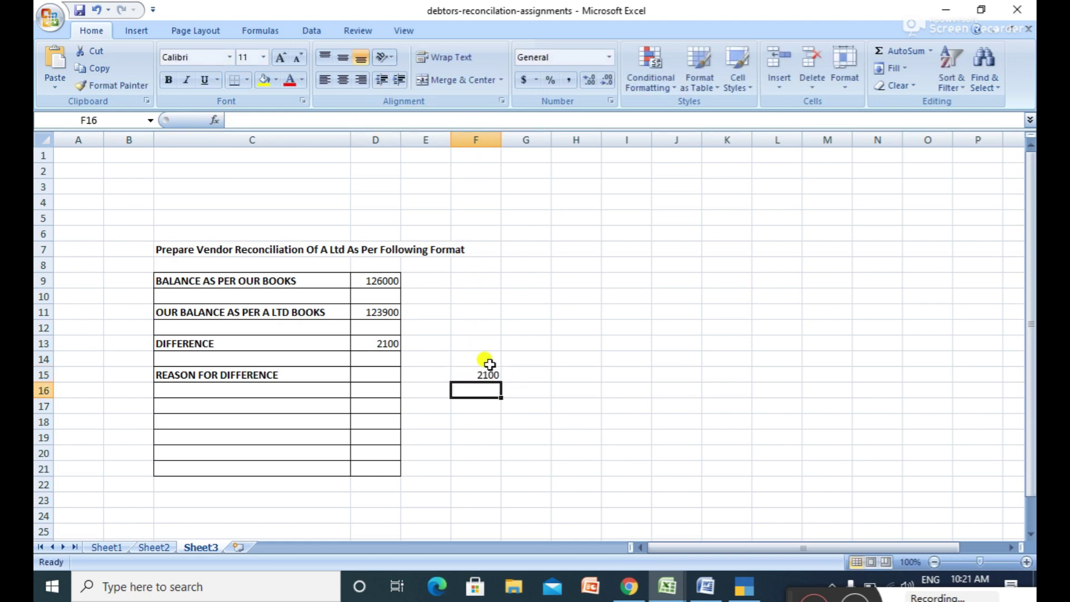
Enter the note ON THE TIME OF SALES in cell G15, beside the calculated bill difference.
click(372, 373)
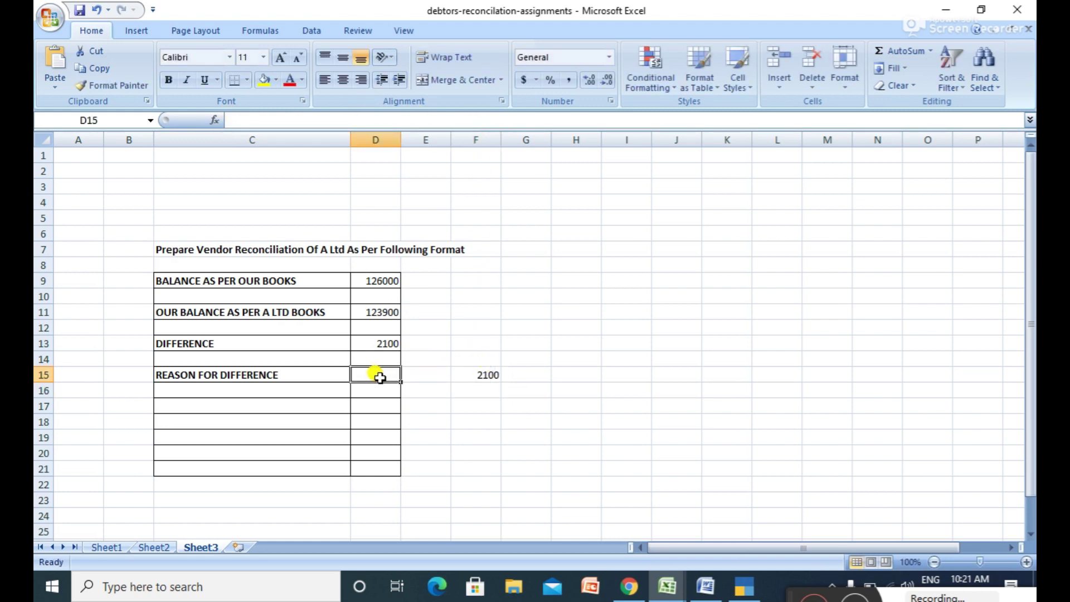
click(423, 377)
click(538, 375)
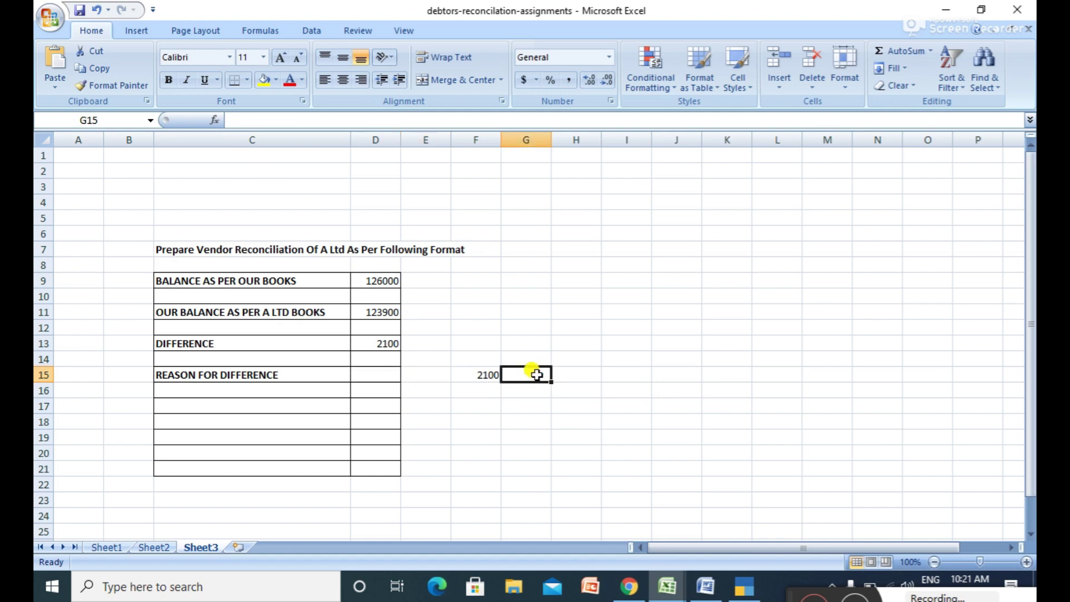
text(ON TH)
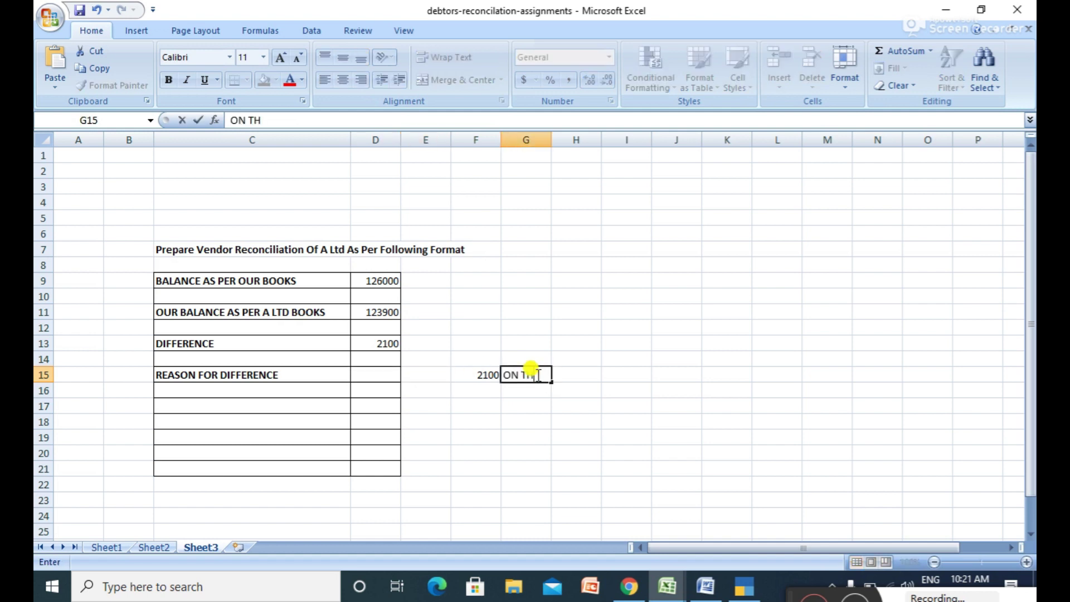
text(E TIME OF SALES)
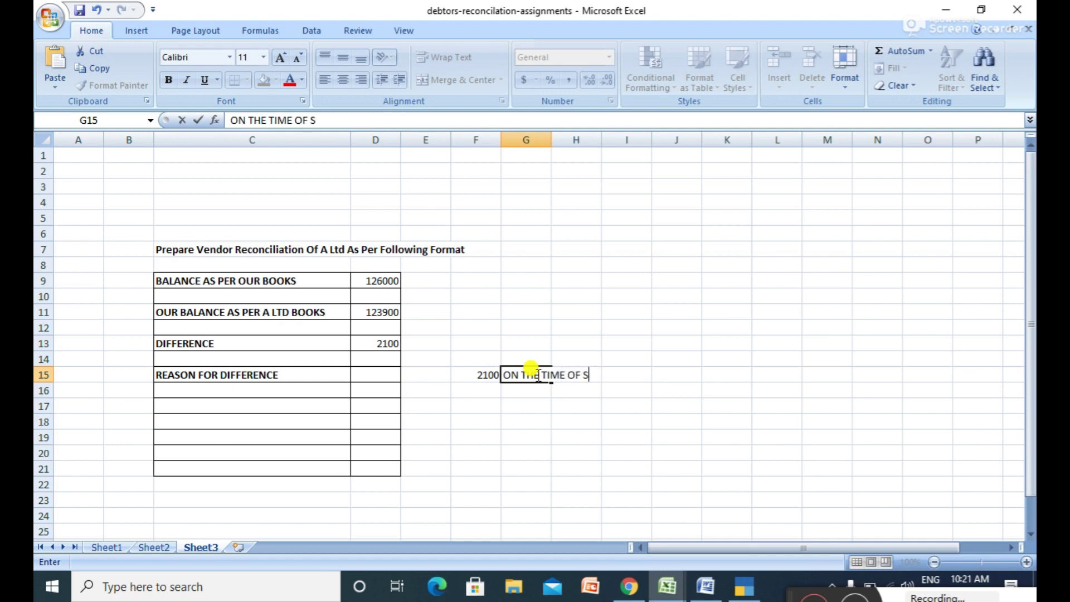
click(477, 420)
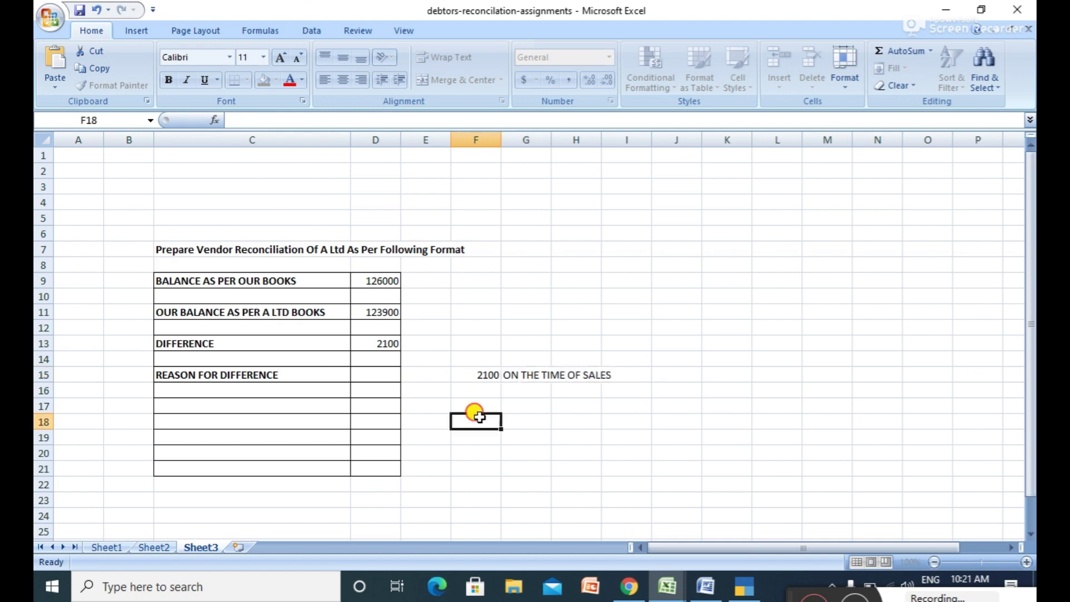
Check the sales entry on Sheet1, and enter ON 2ND APRIAL in cell I15 of Sheet3.
click(562, 365)
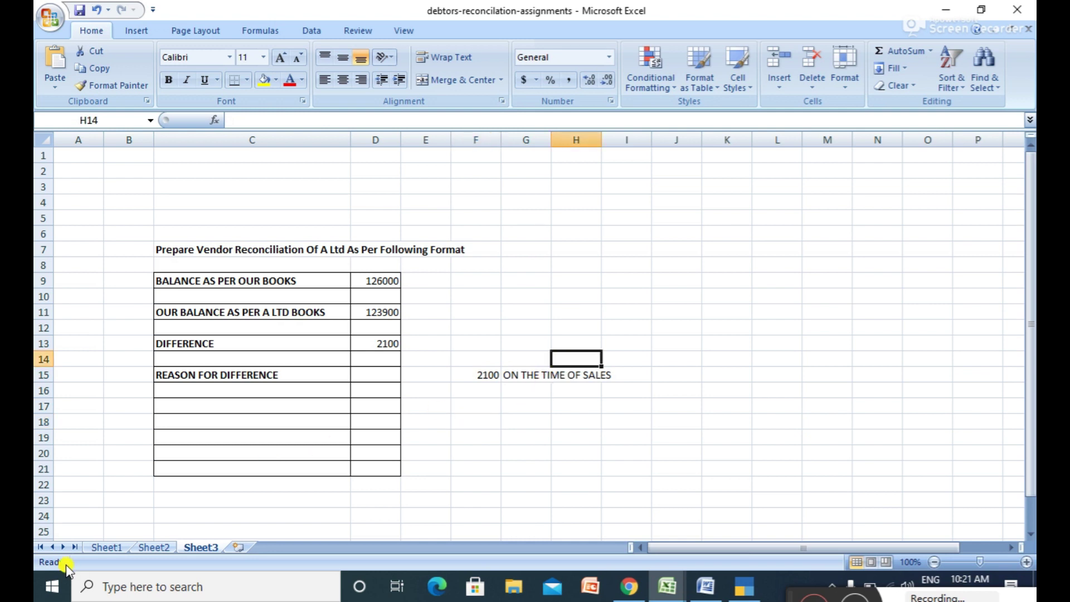
click(108, 548)
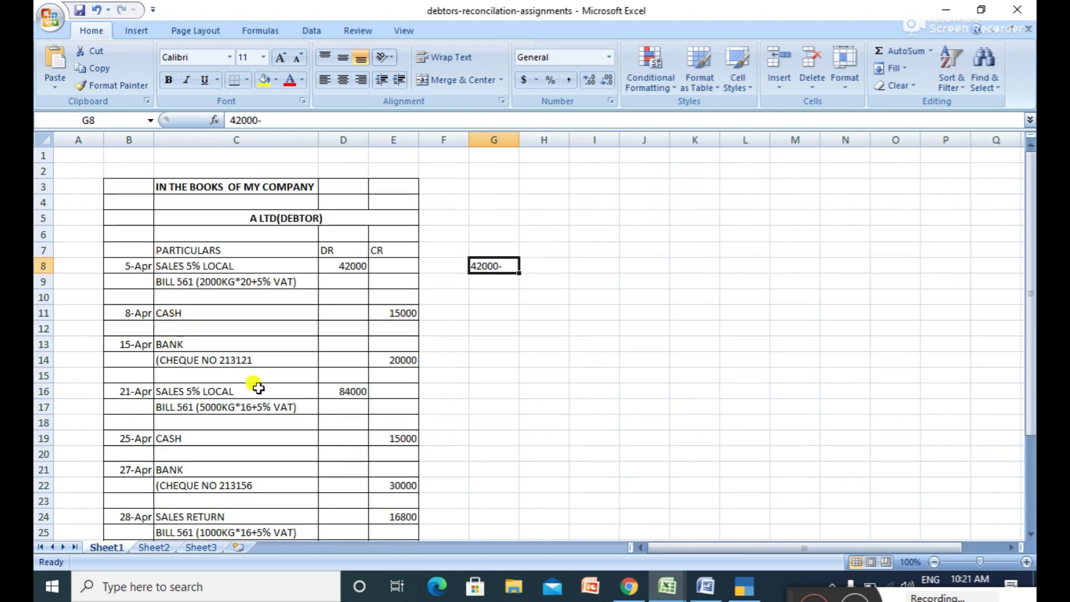
click(218, 548)
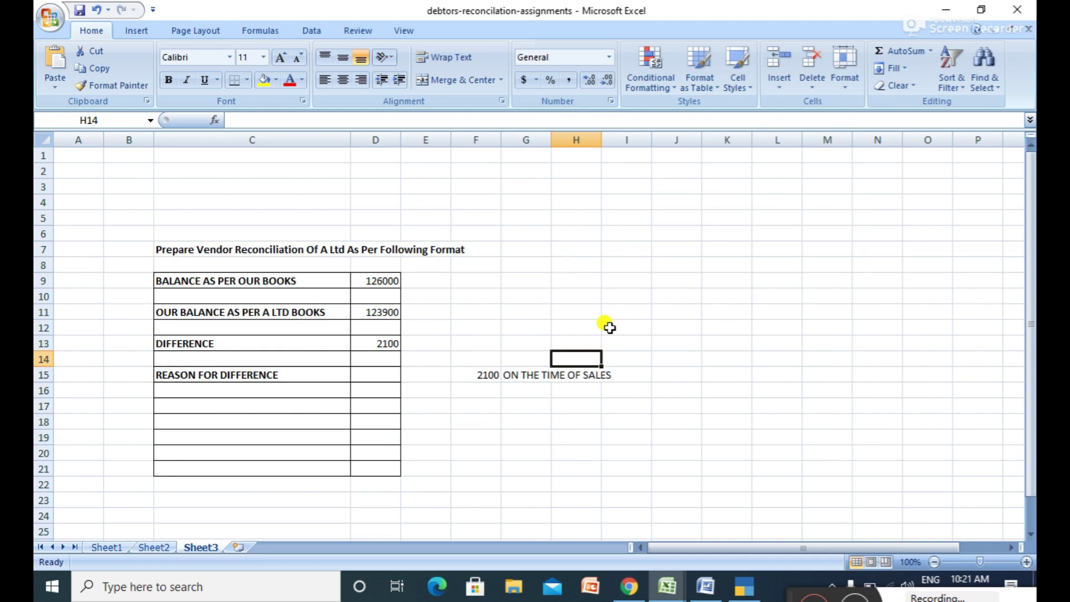
click(634, 377)
double_click(633, 377)
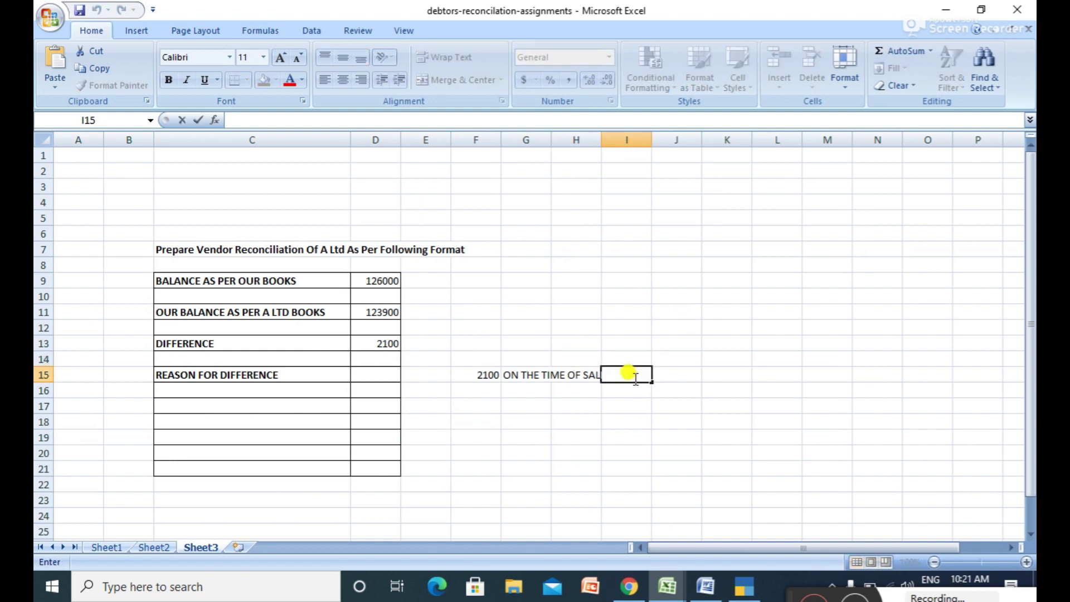
text(ON 2)
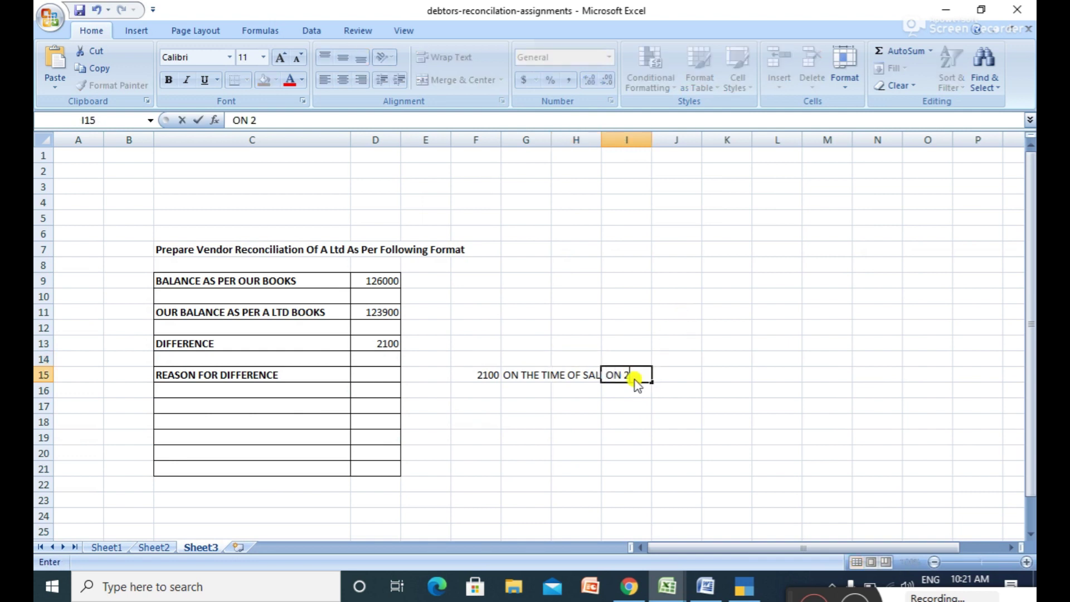
text(ND APRIAL)
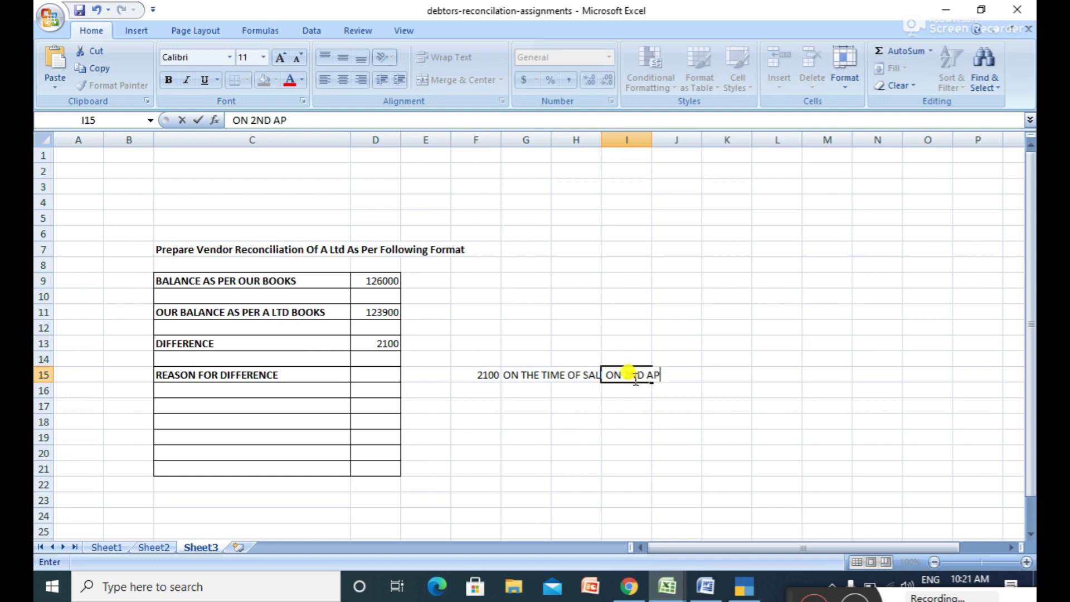
click(613, 401)
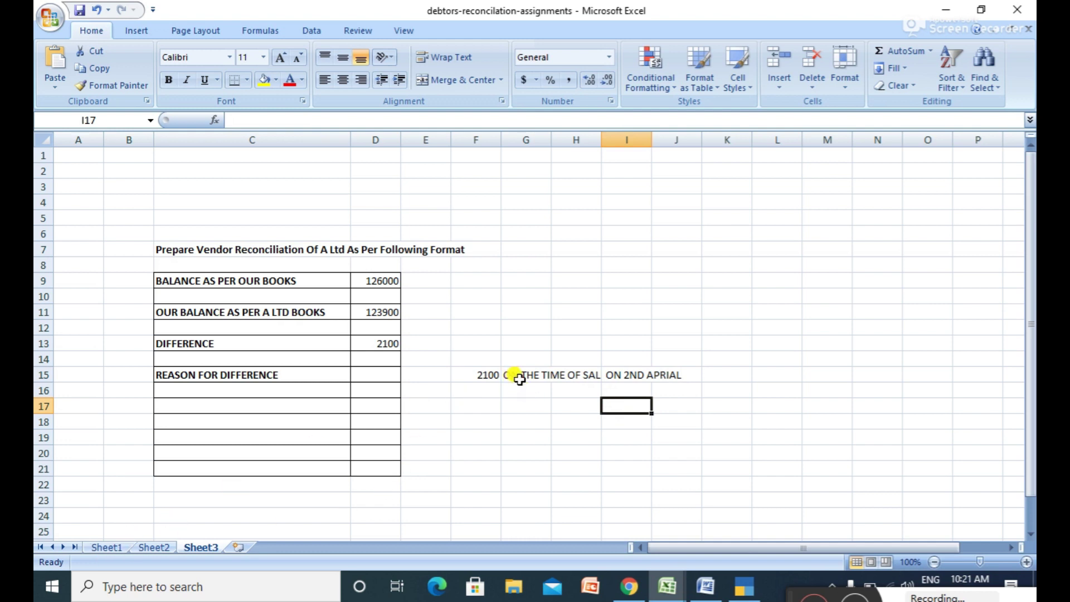
Enter 2100 as the REASON FOR DIFFERENCE amount in cell D15.
click(493, 375)
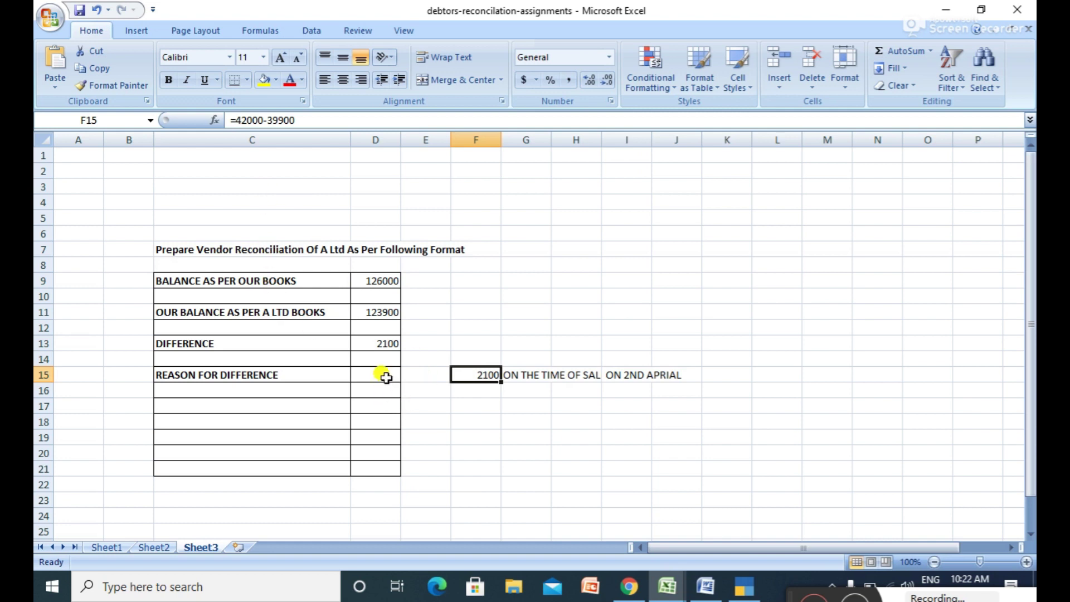
click(384, 376)
text(2100)
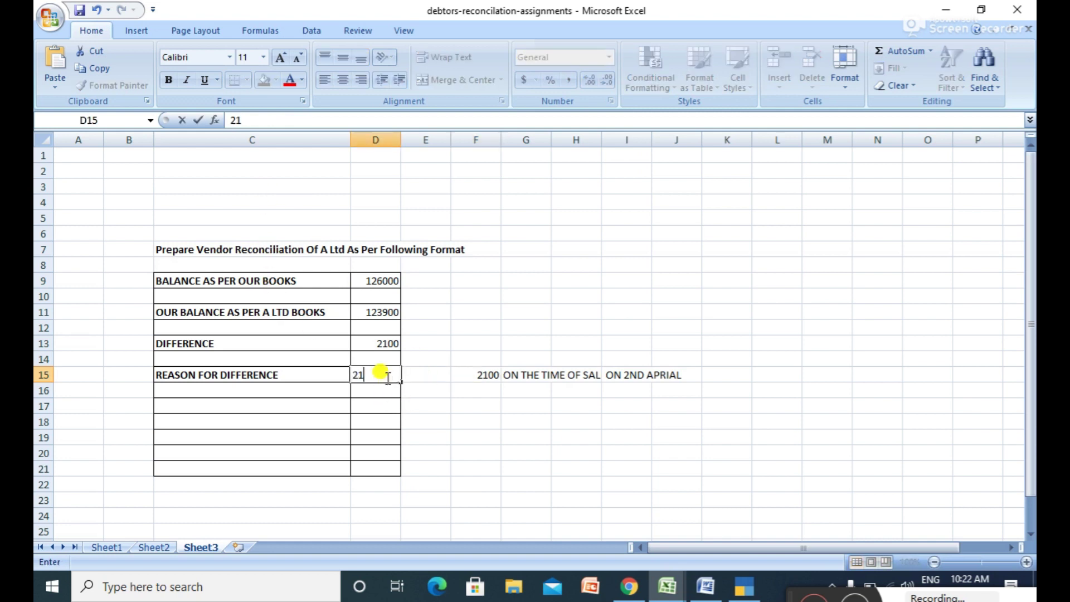
click(496, 422)
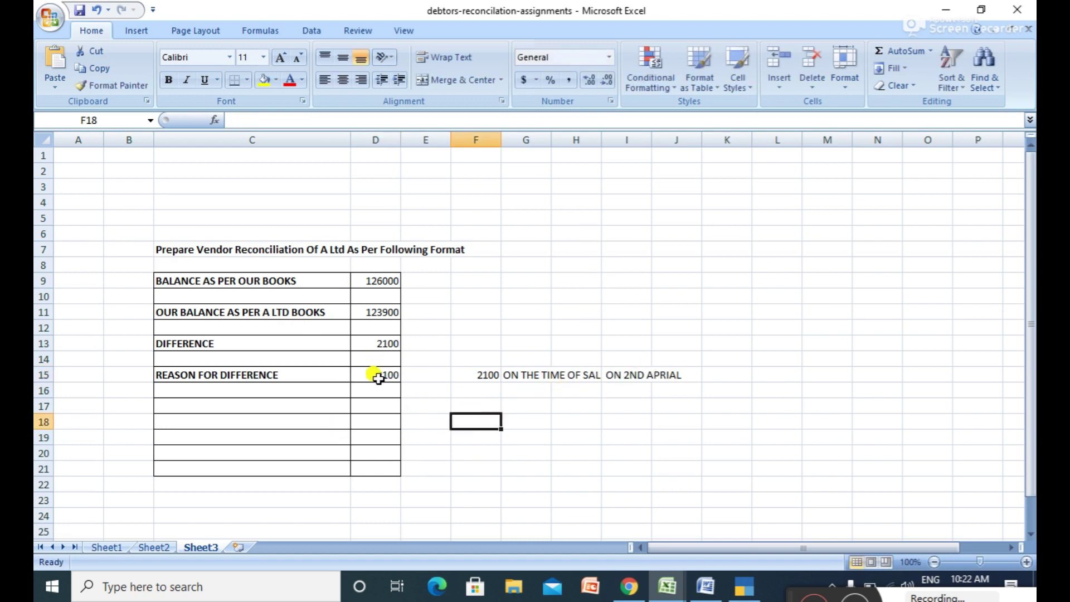
click(529, 215)
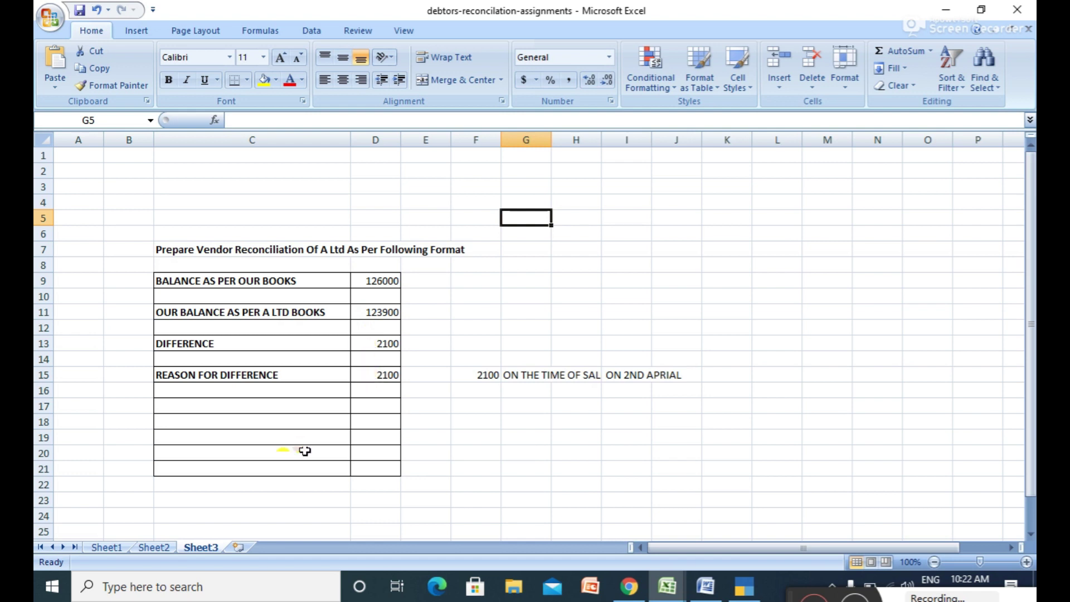
click(115, 547)
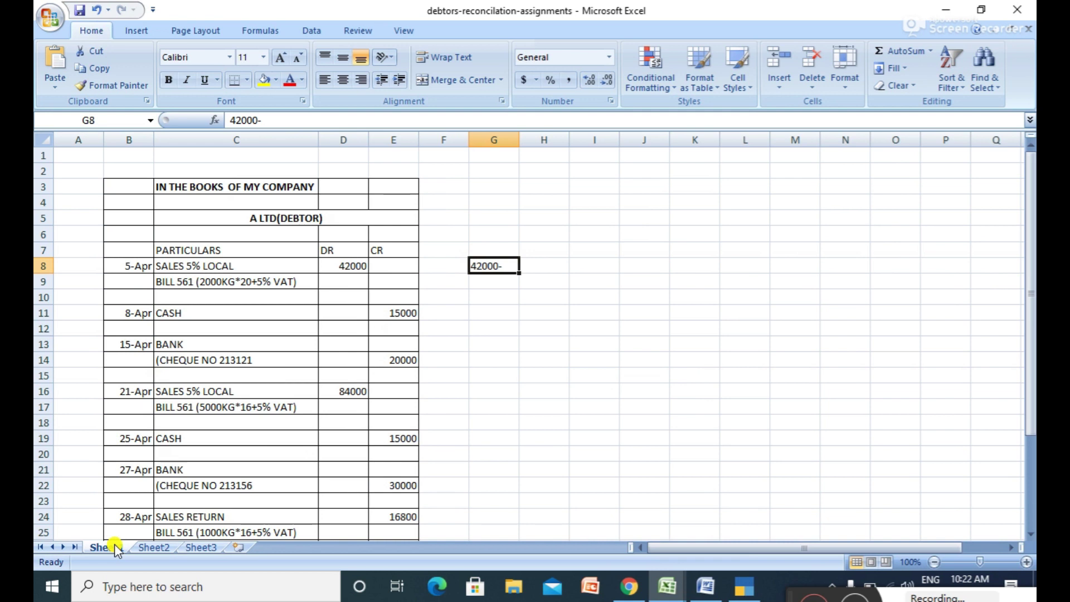
key(ctrl+Page_Down)
key(ctrl+Page_Down)
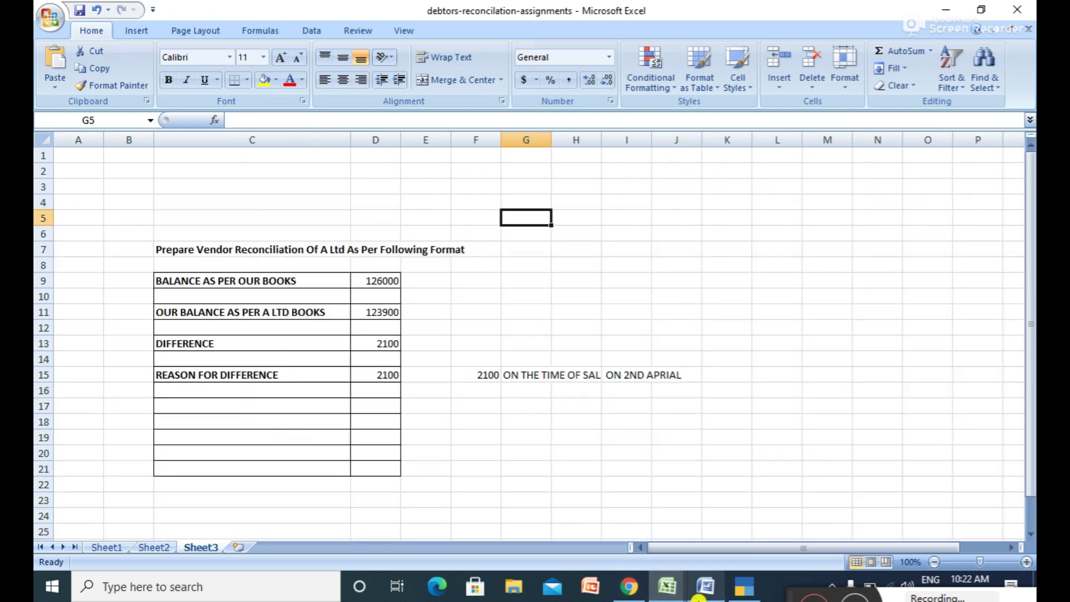
Switch to TallyPrime, close the Dell Ltd ledger vouchers and go back to the Gateway of Tally.
click(730, 594)
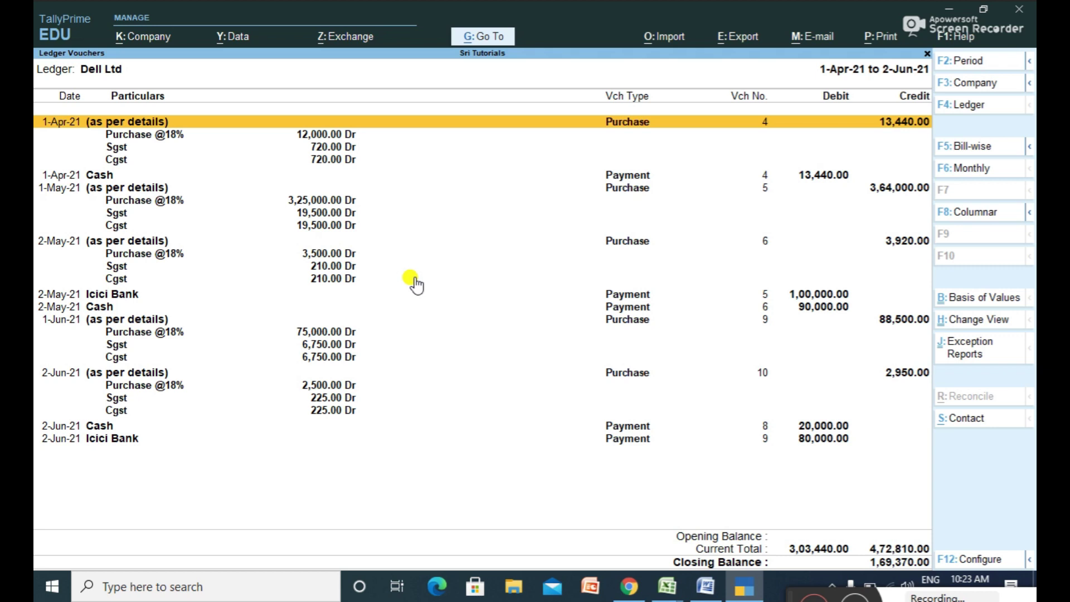
key(Escape)
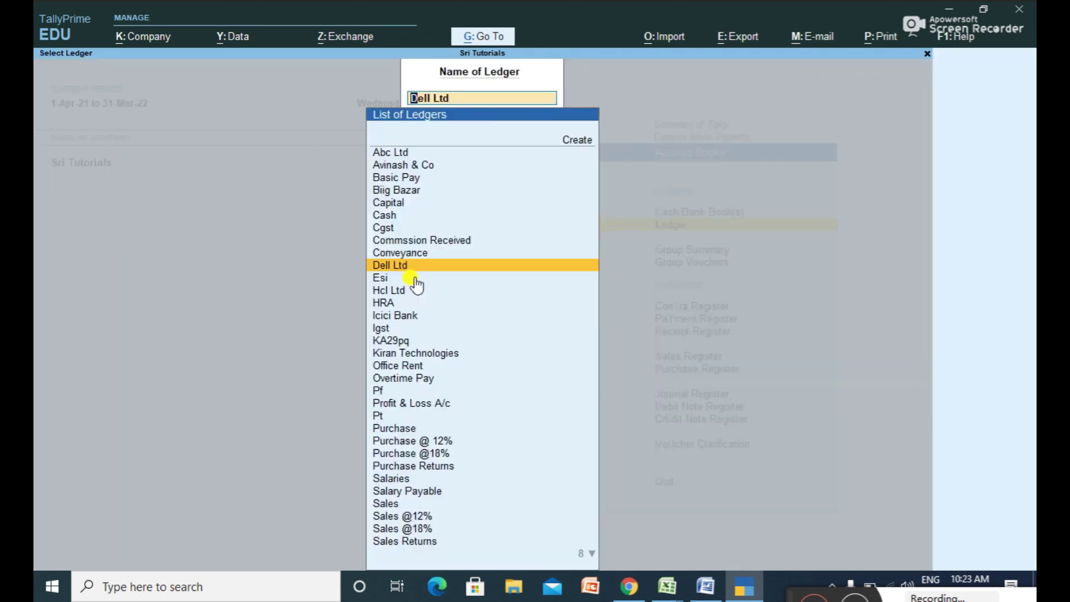
key(Escape)
key(Escape)
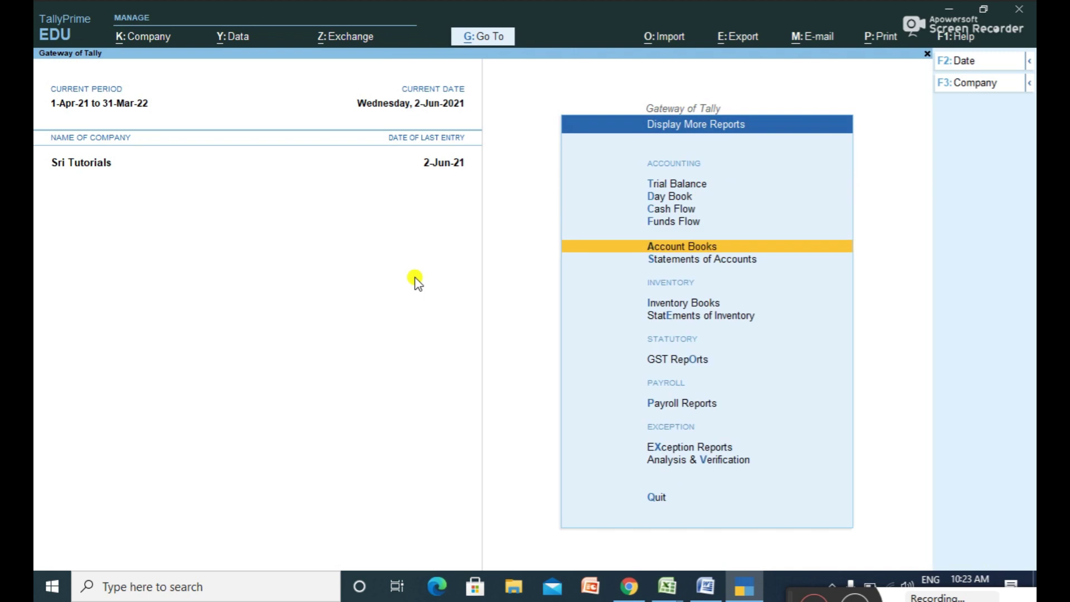
key(Escape)
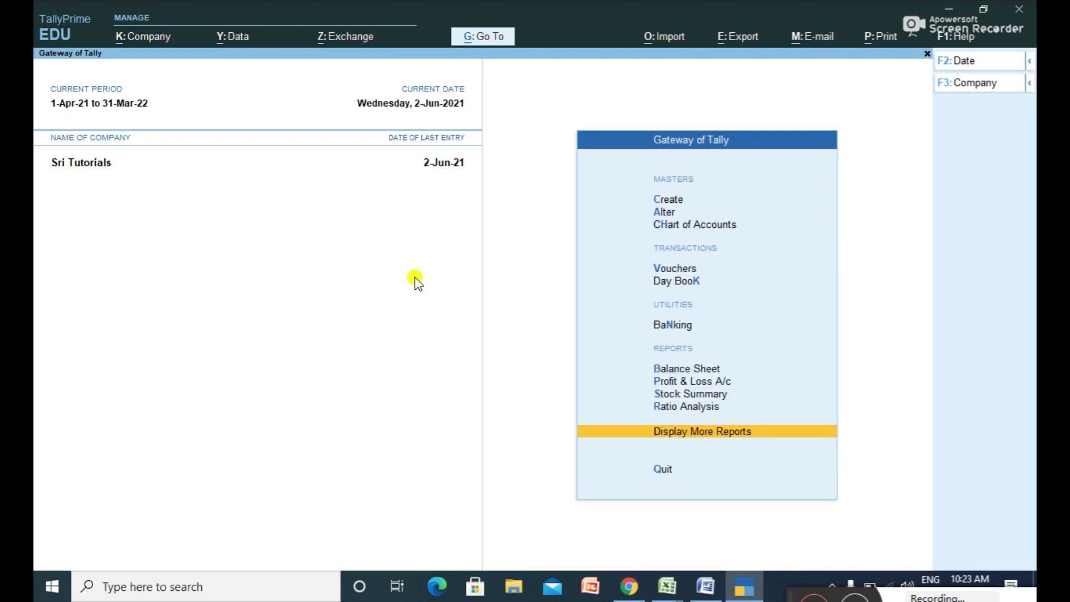